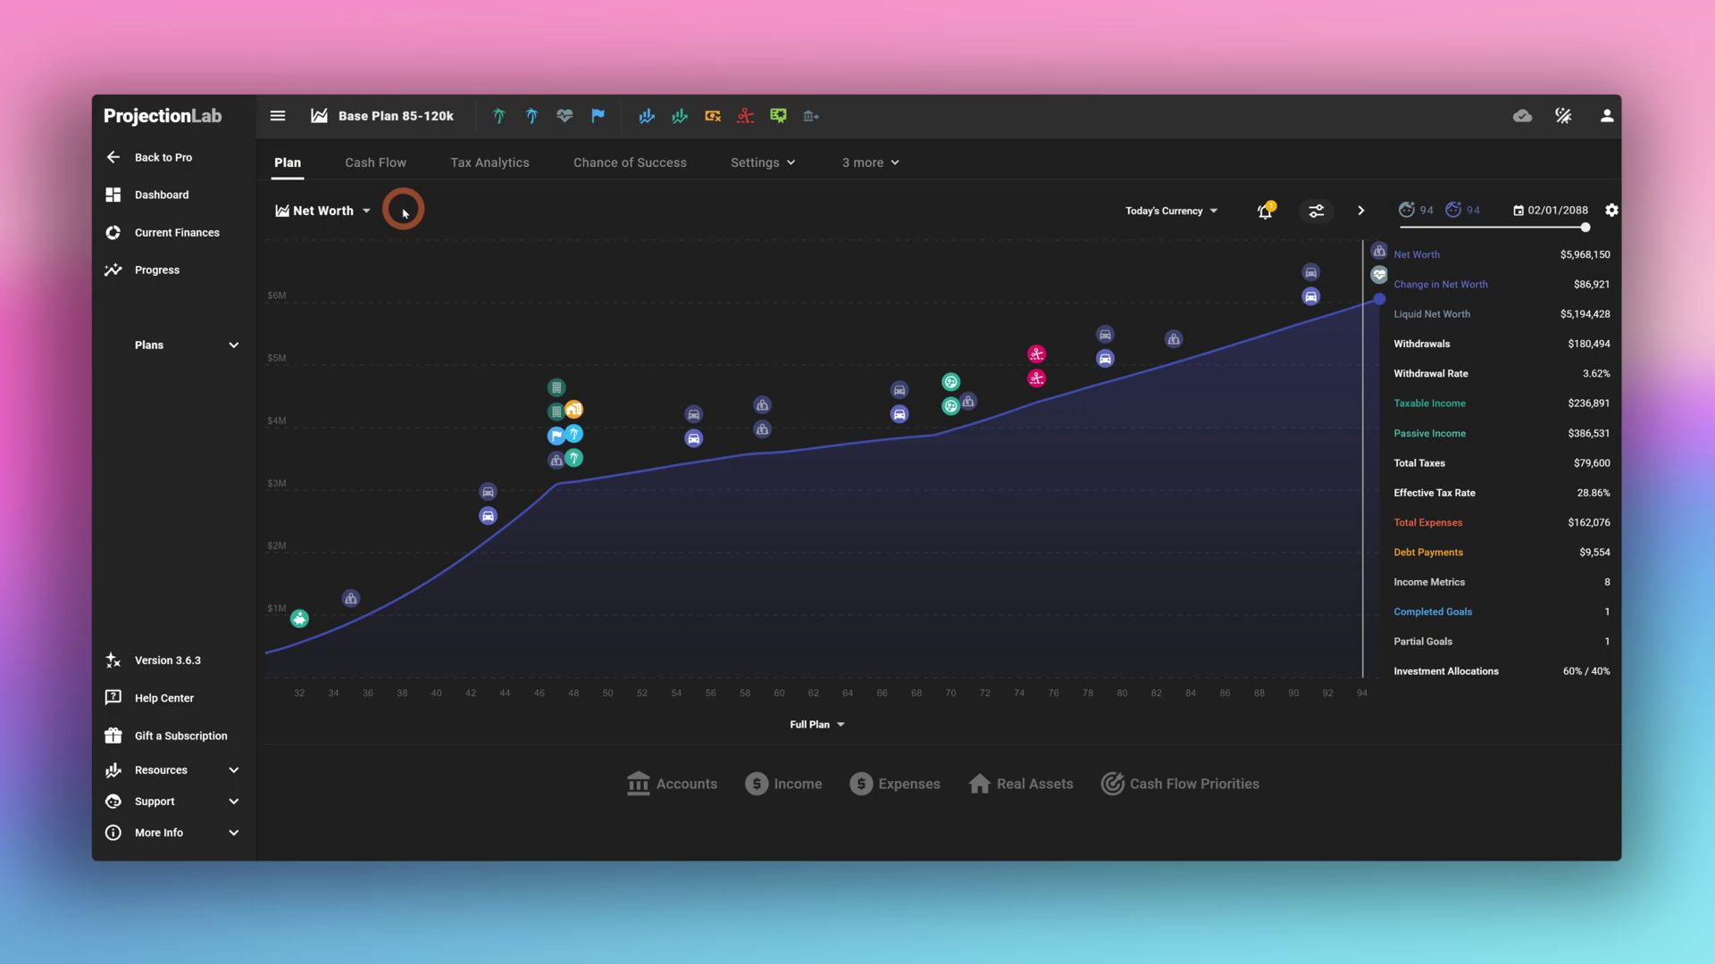
Jump to the plan start and list the Base Plan's income: two $85K salaries rising to $120K.
key("Home")
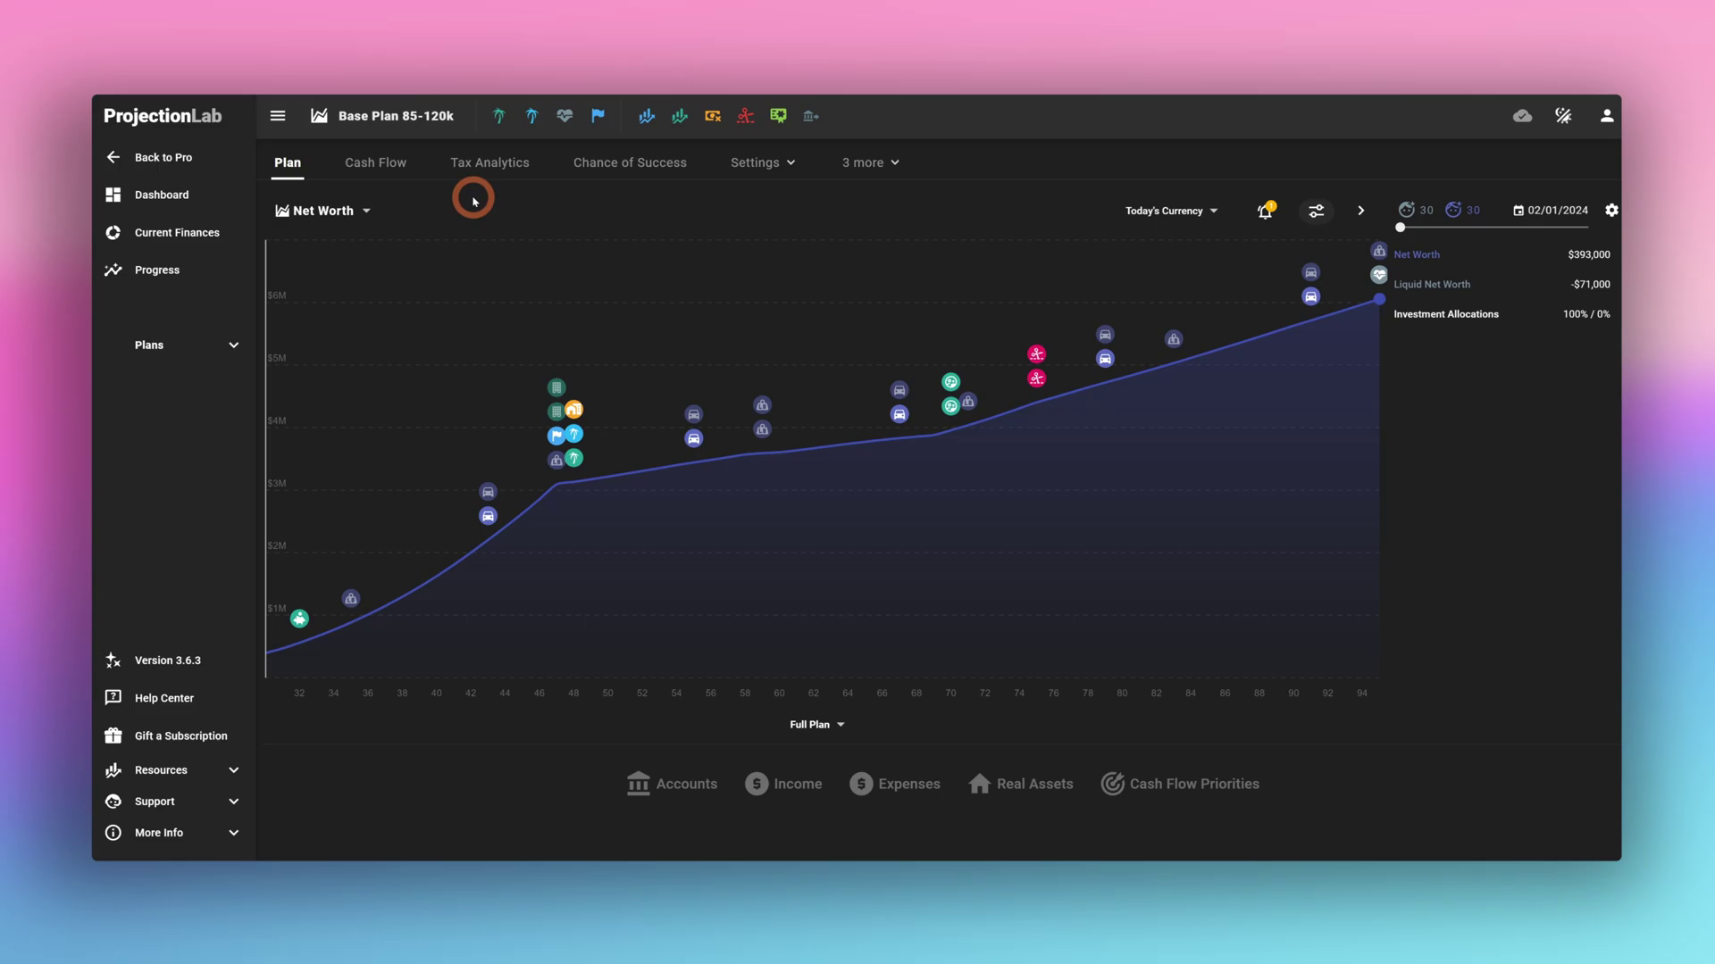
left_click(786, 786)
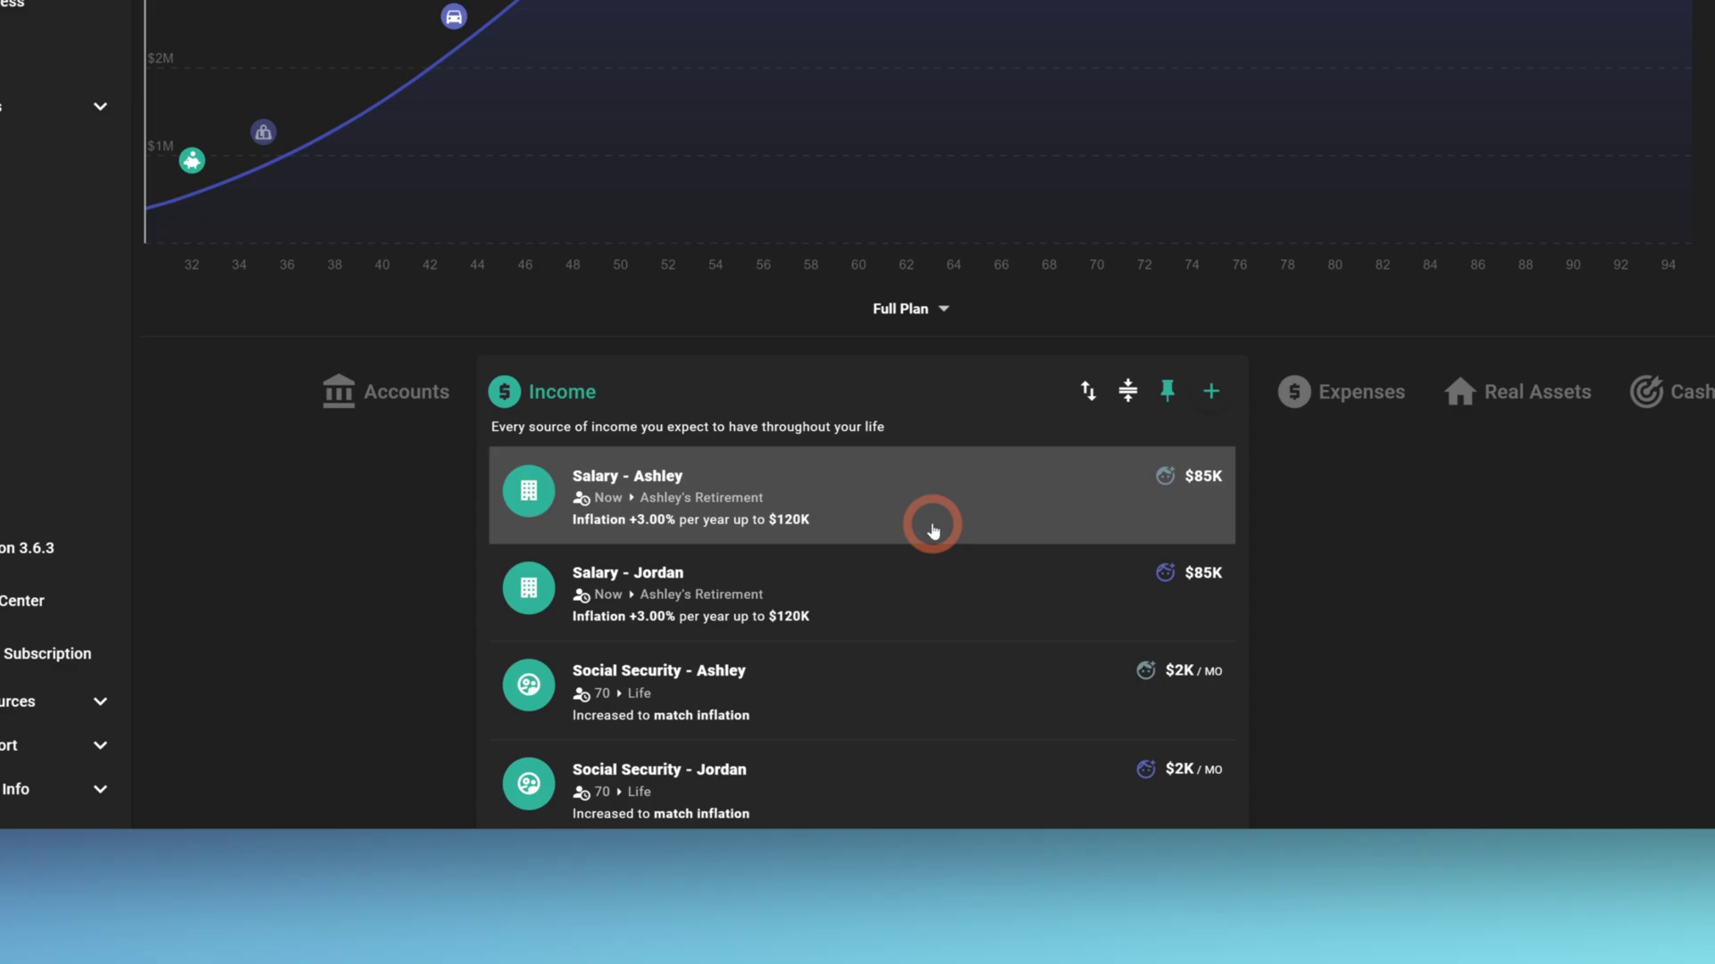
Review the Base Plan's expenses and real assets: a $425K house and cars worth $45K and $39K.
left_click(1344, 392)
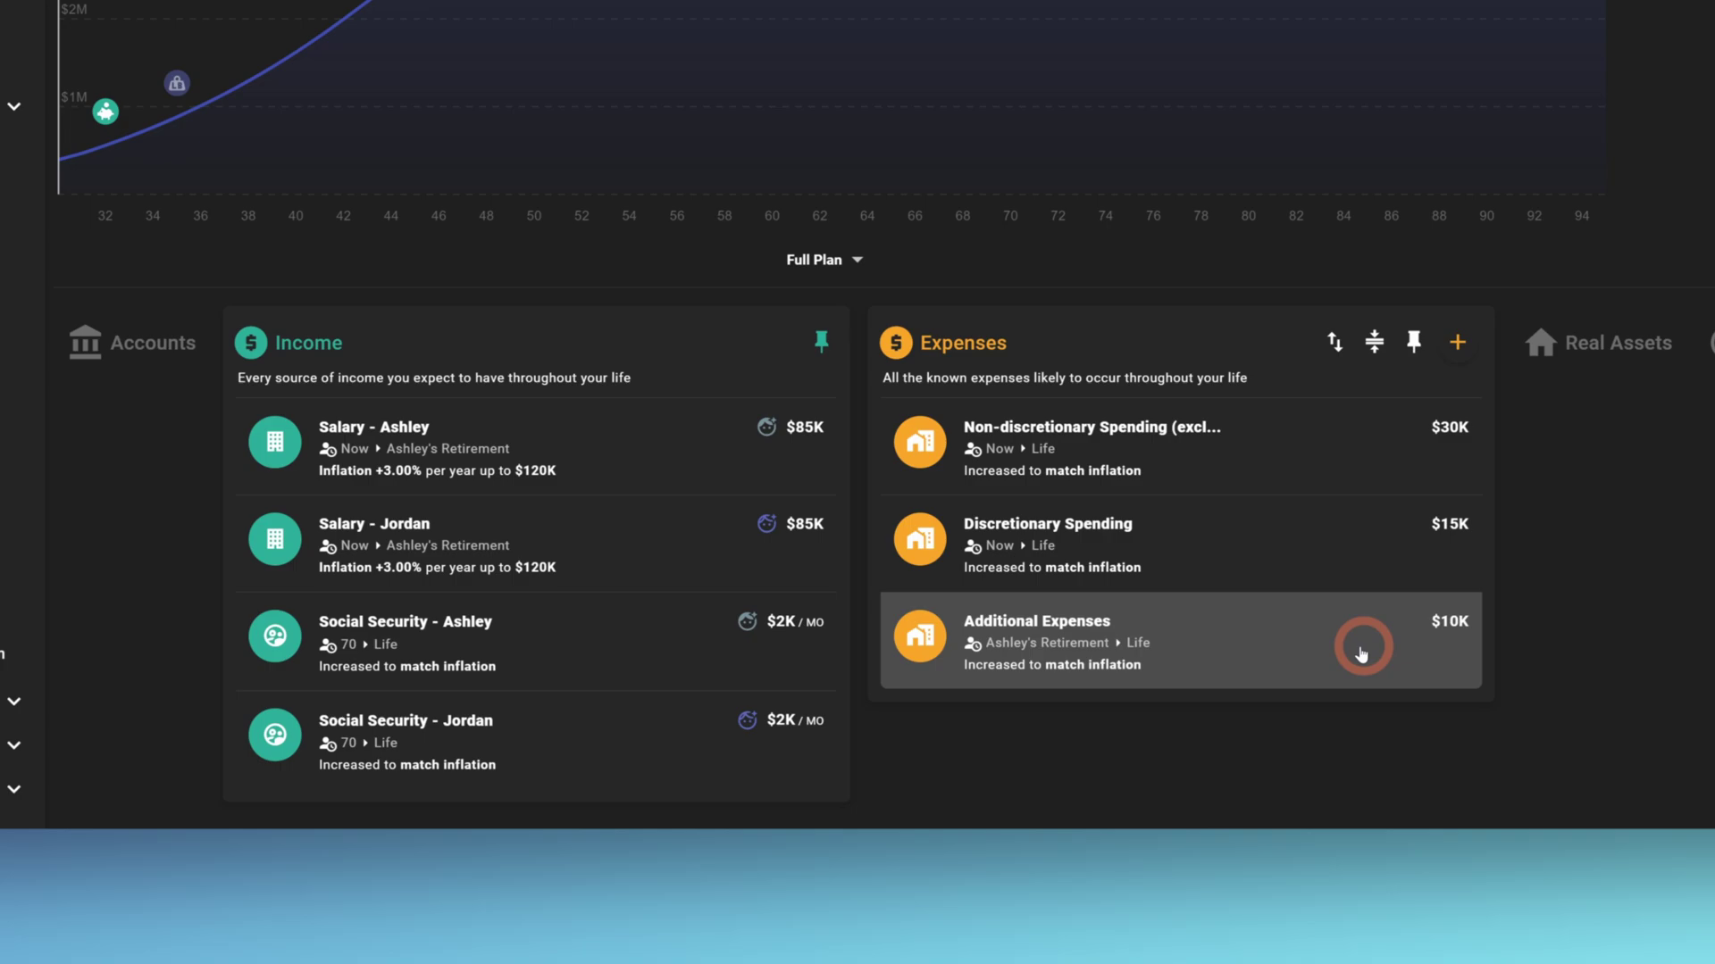
left_click(1347, 375)
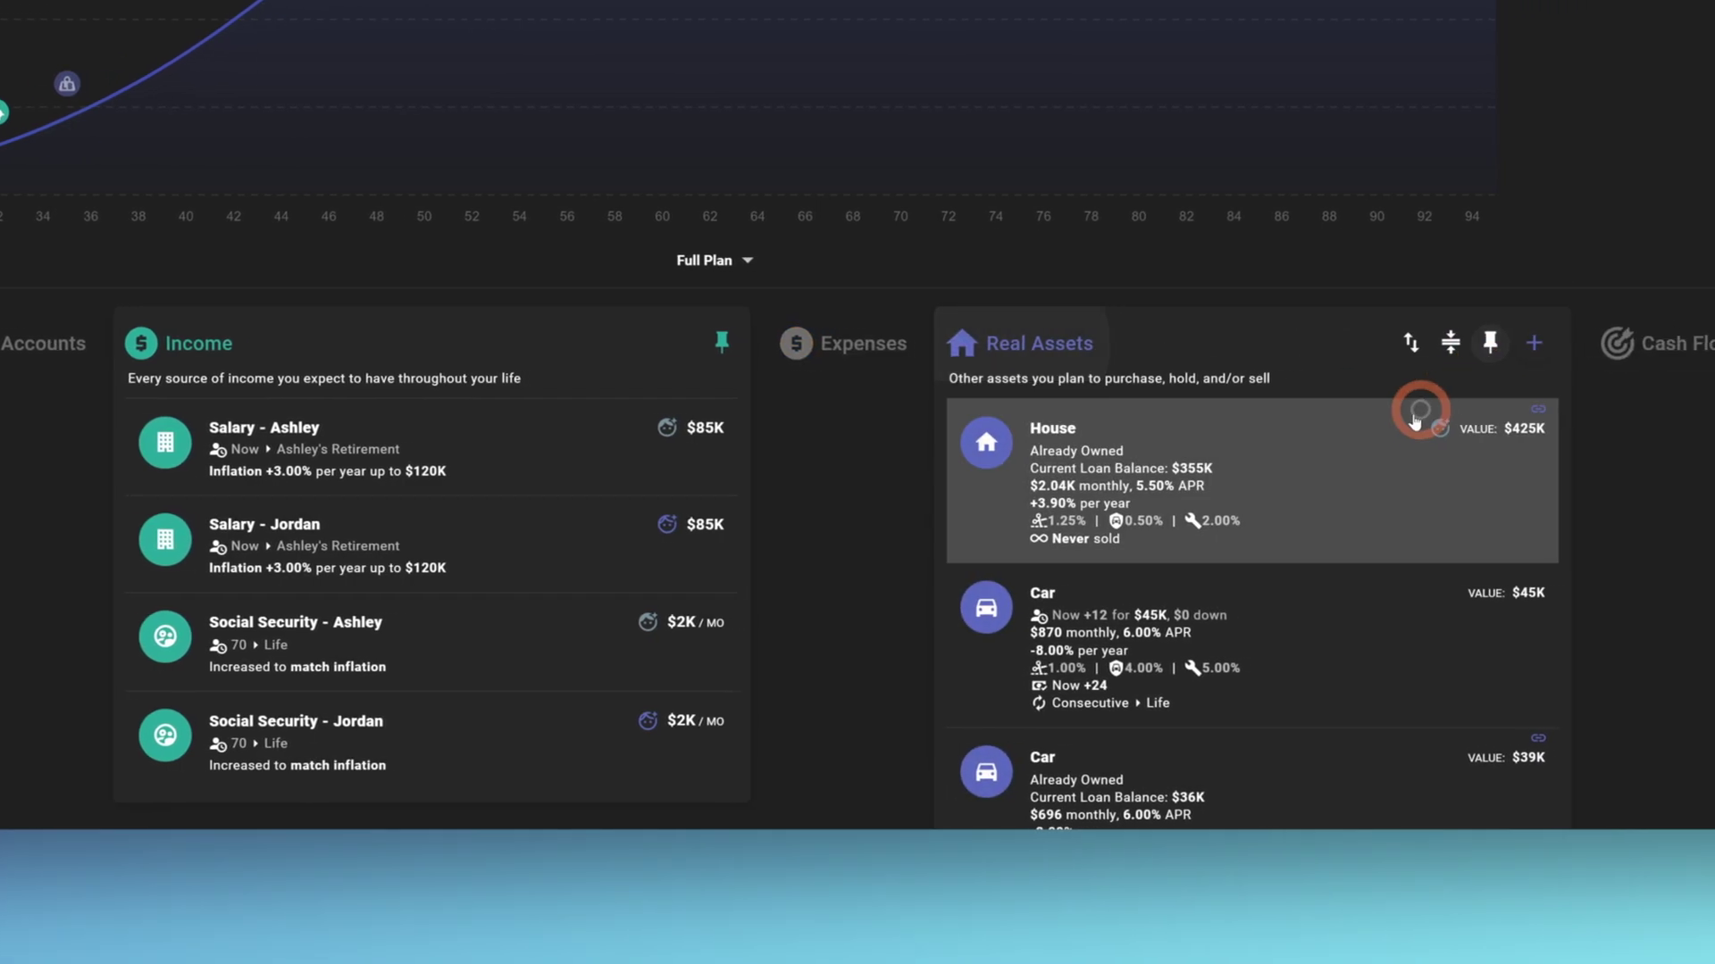
scroll(1246, 496, "down", 1)
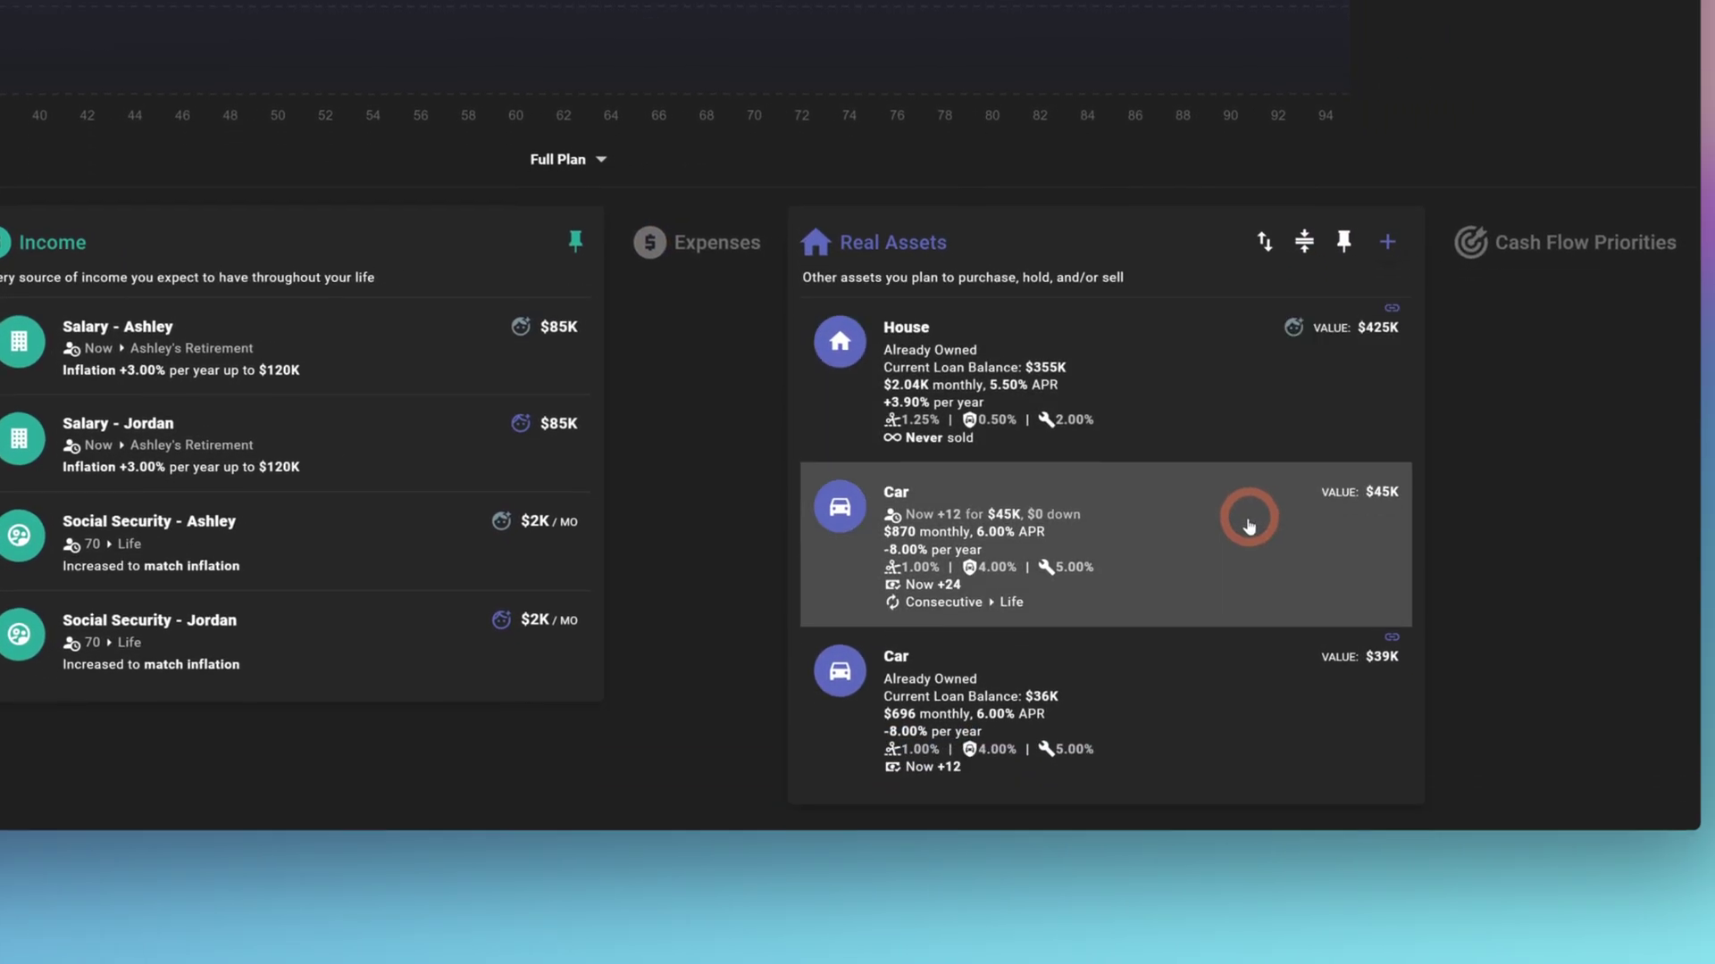
scroll(1237, 571, "up", 1)
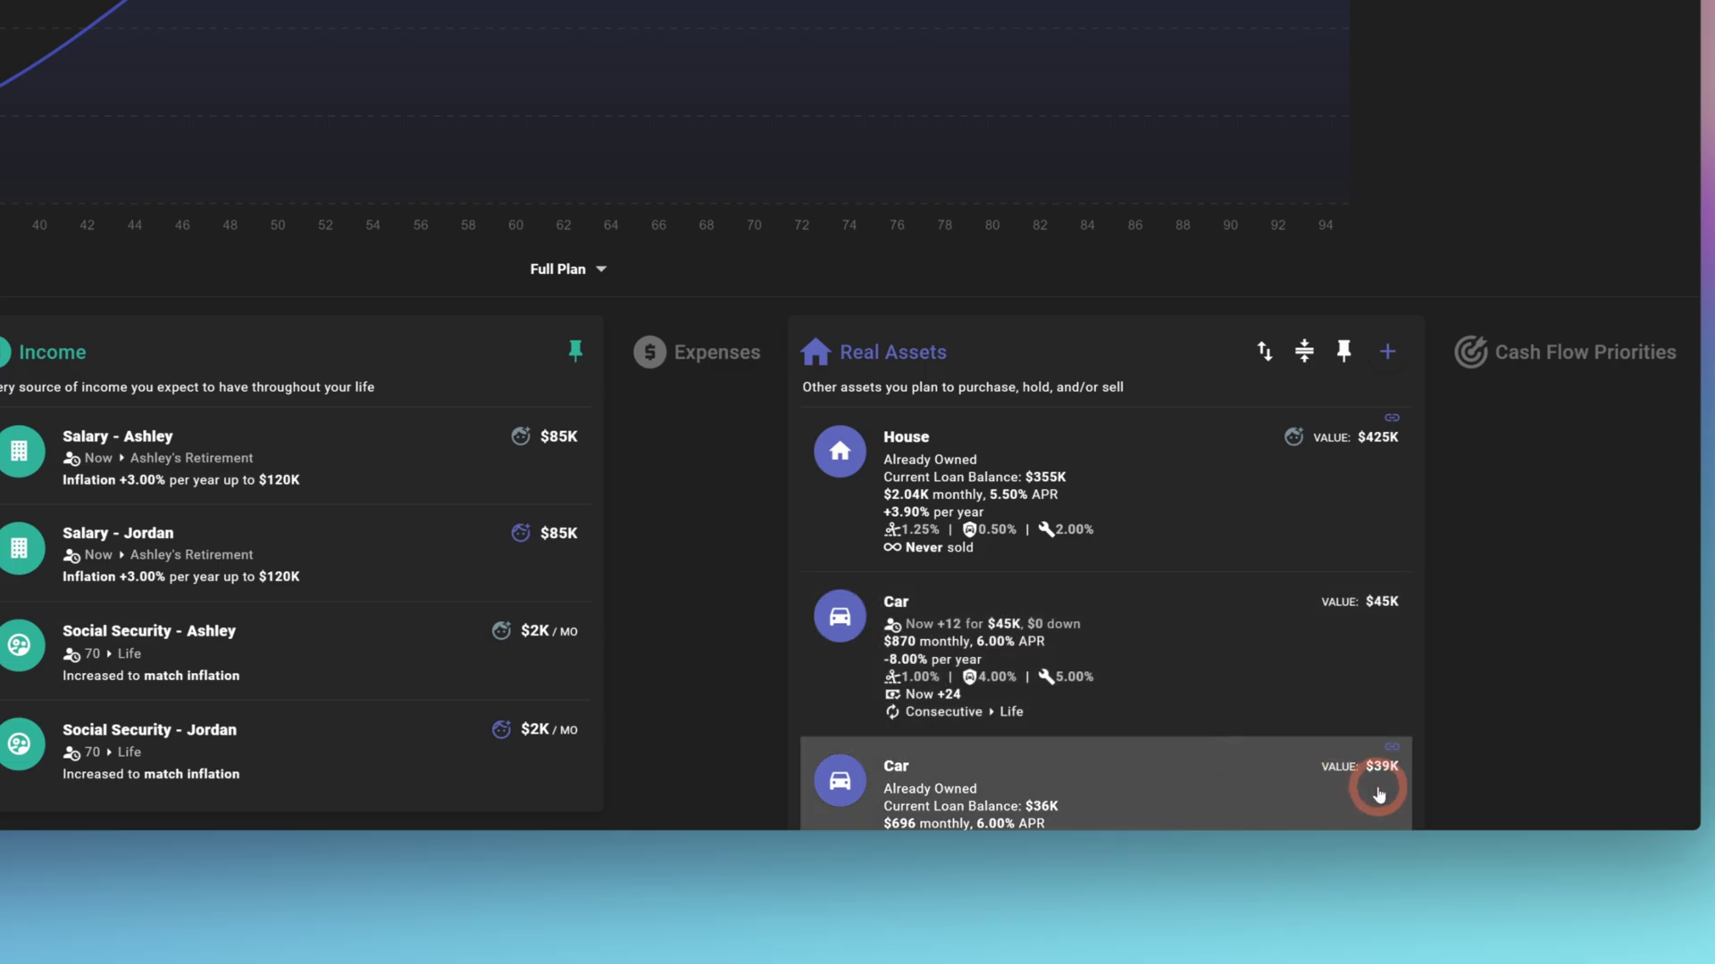
scroll(1106, 544, "up", 4)
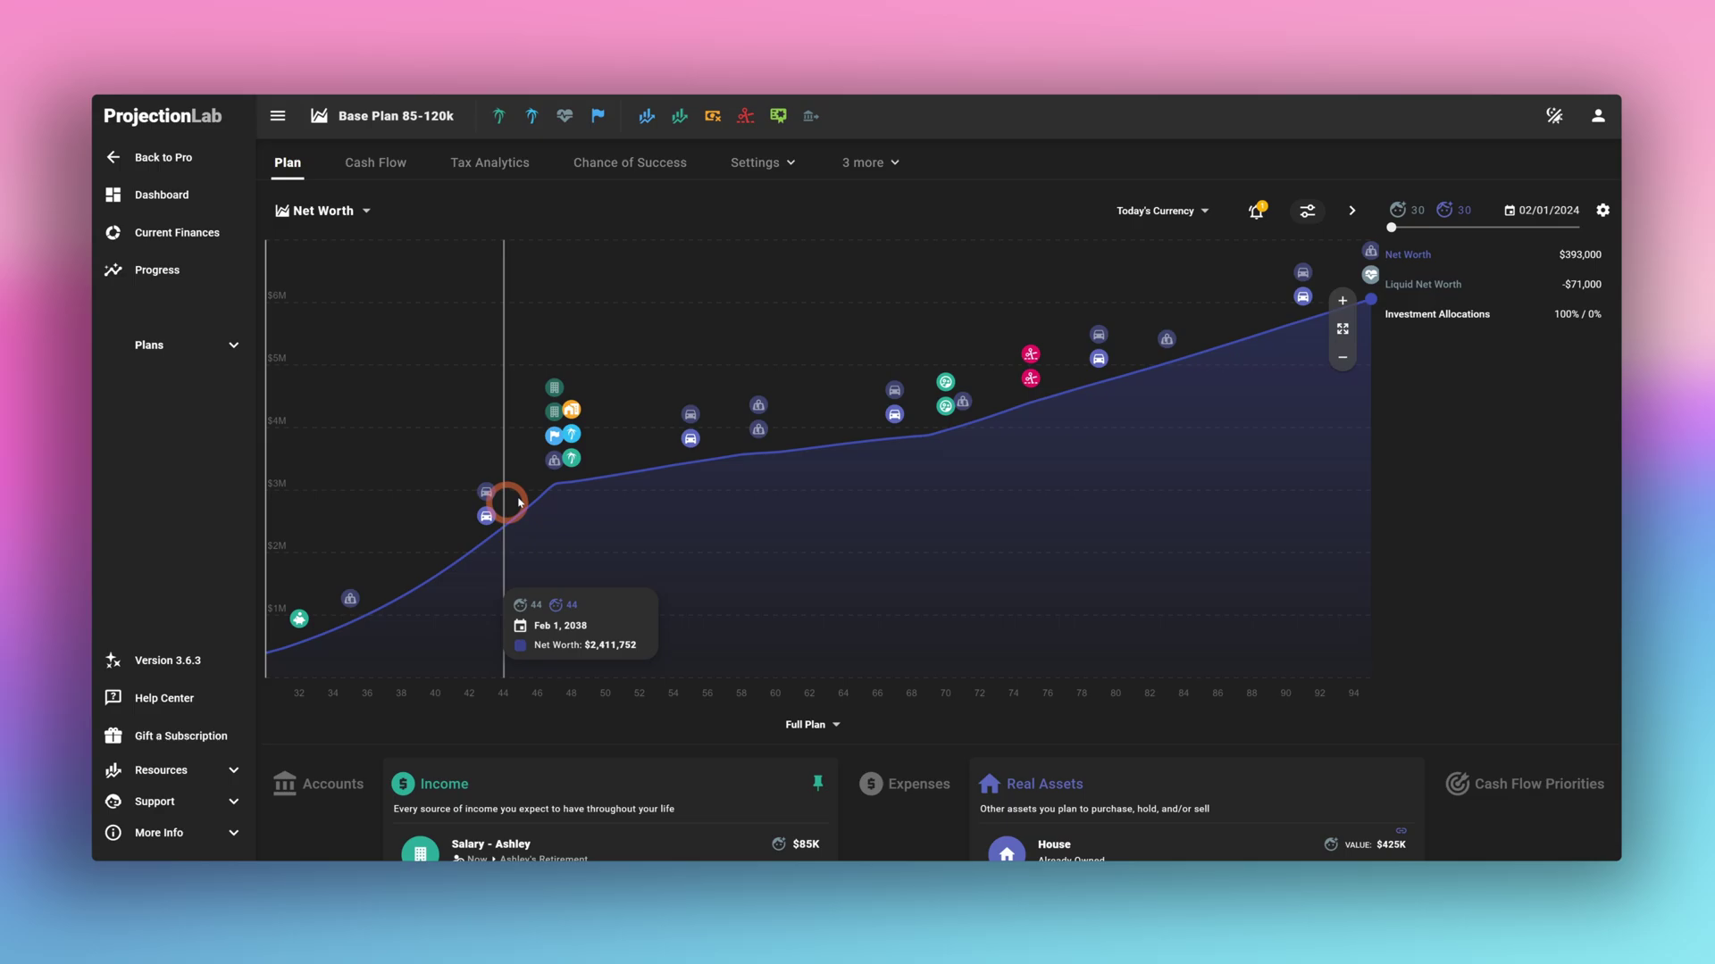
Check the cash flow priority order, then return to the full Net Worth chart showing $3,442,002.
scroll(1518, 464, "down", 4)
left_click(1536, 465)
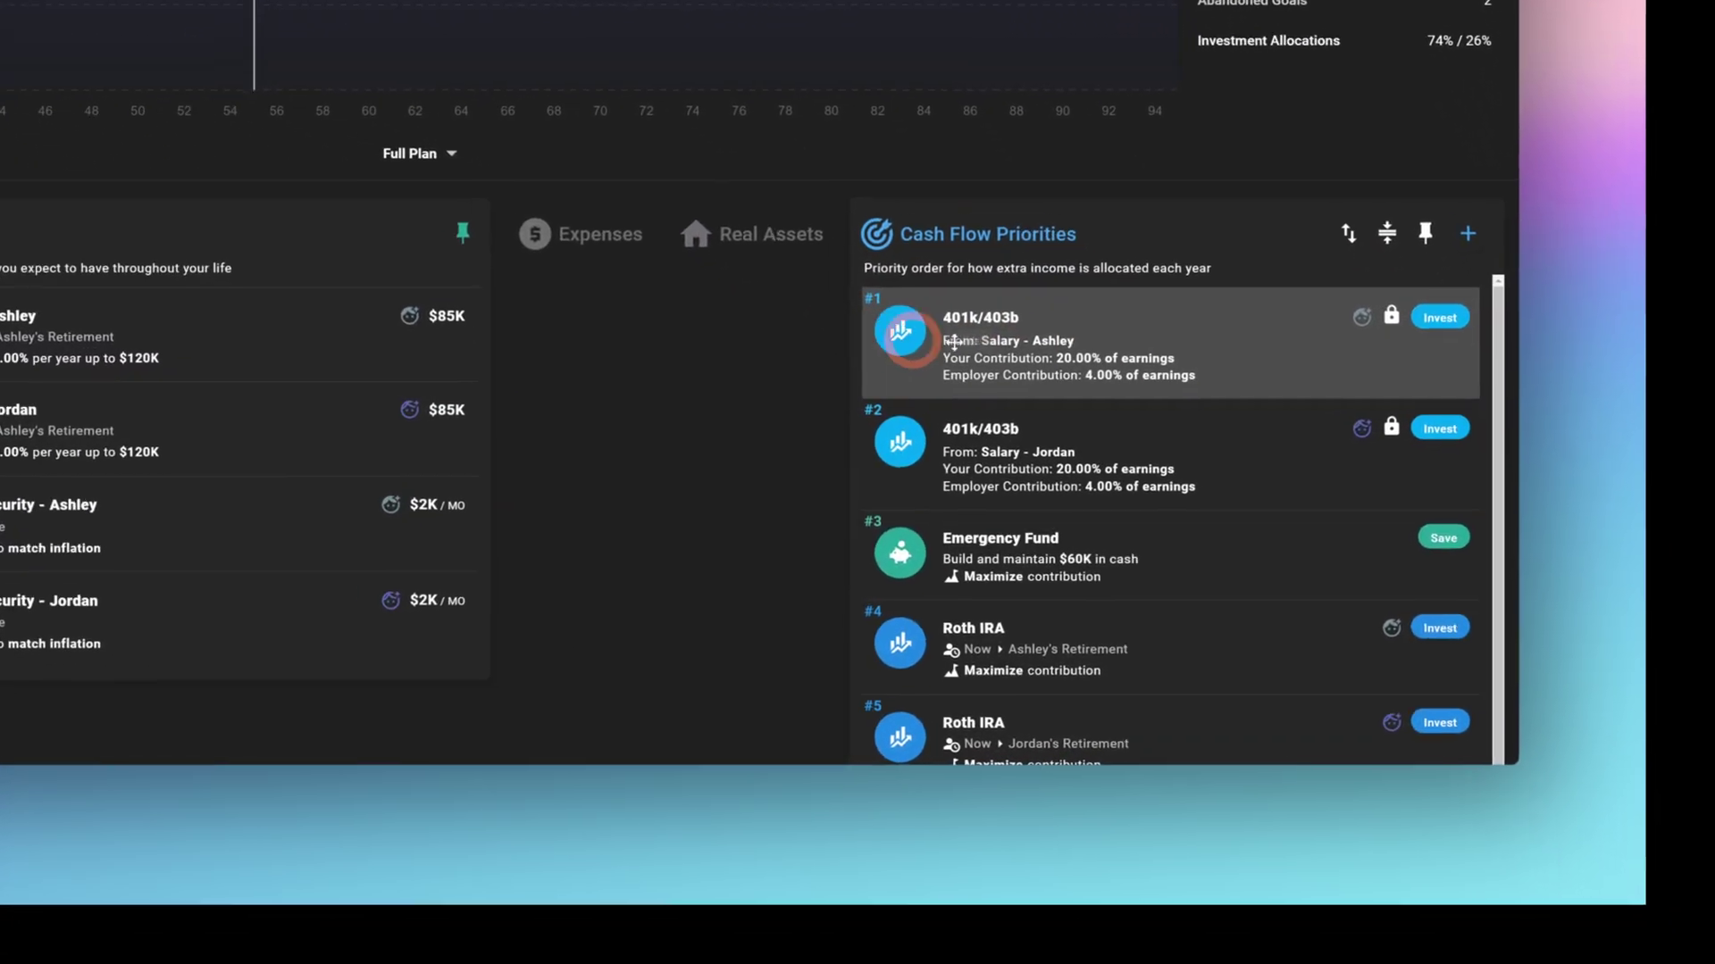
left_click(1245, 340)
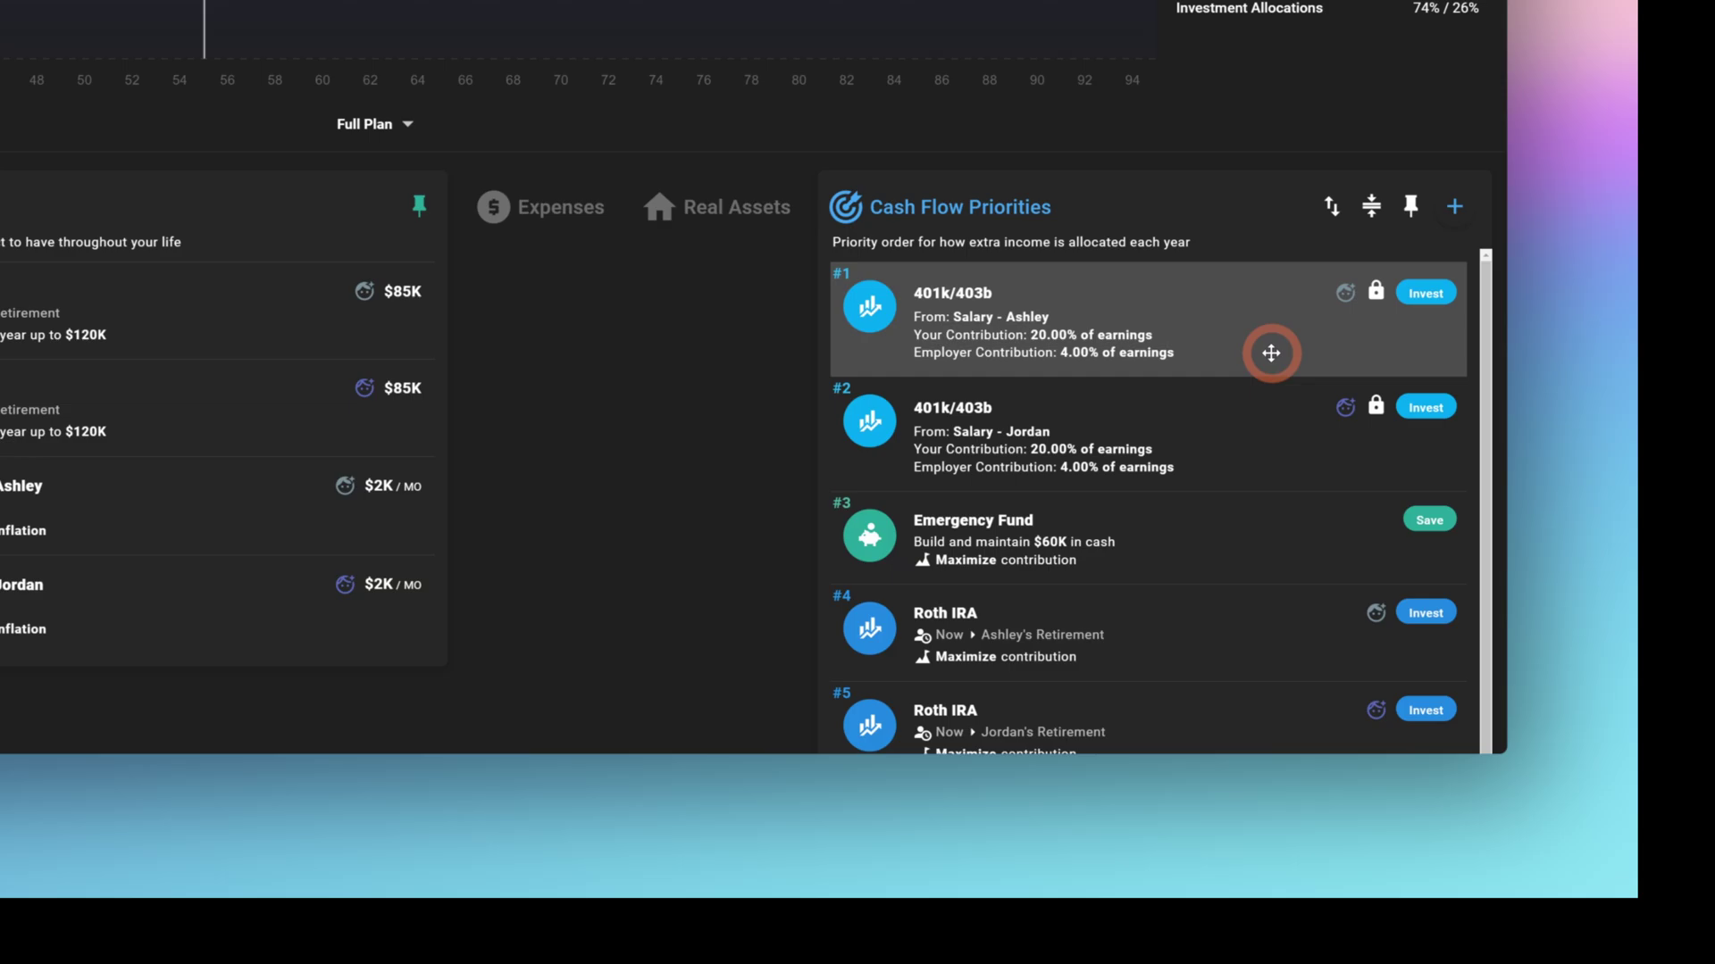
scroll(1264, 503, "down", 3)
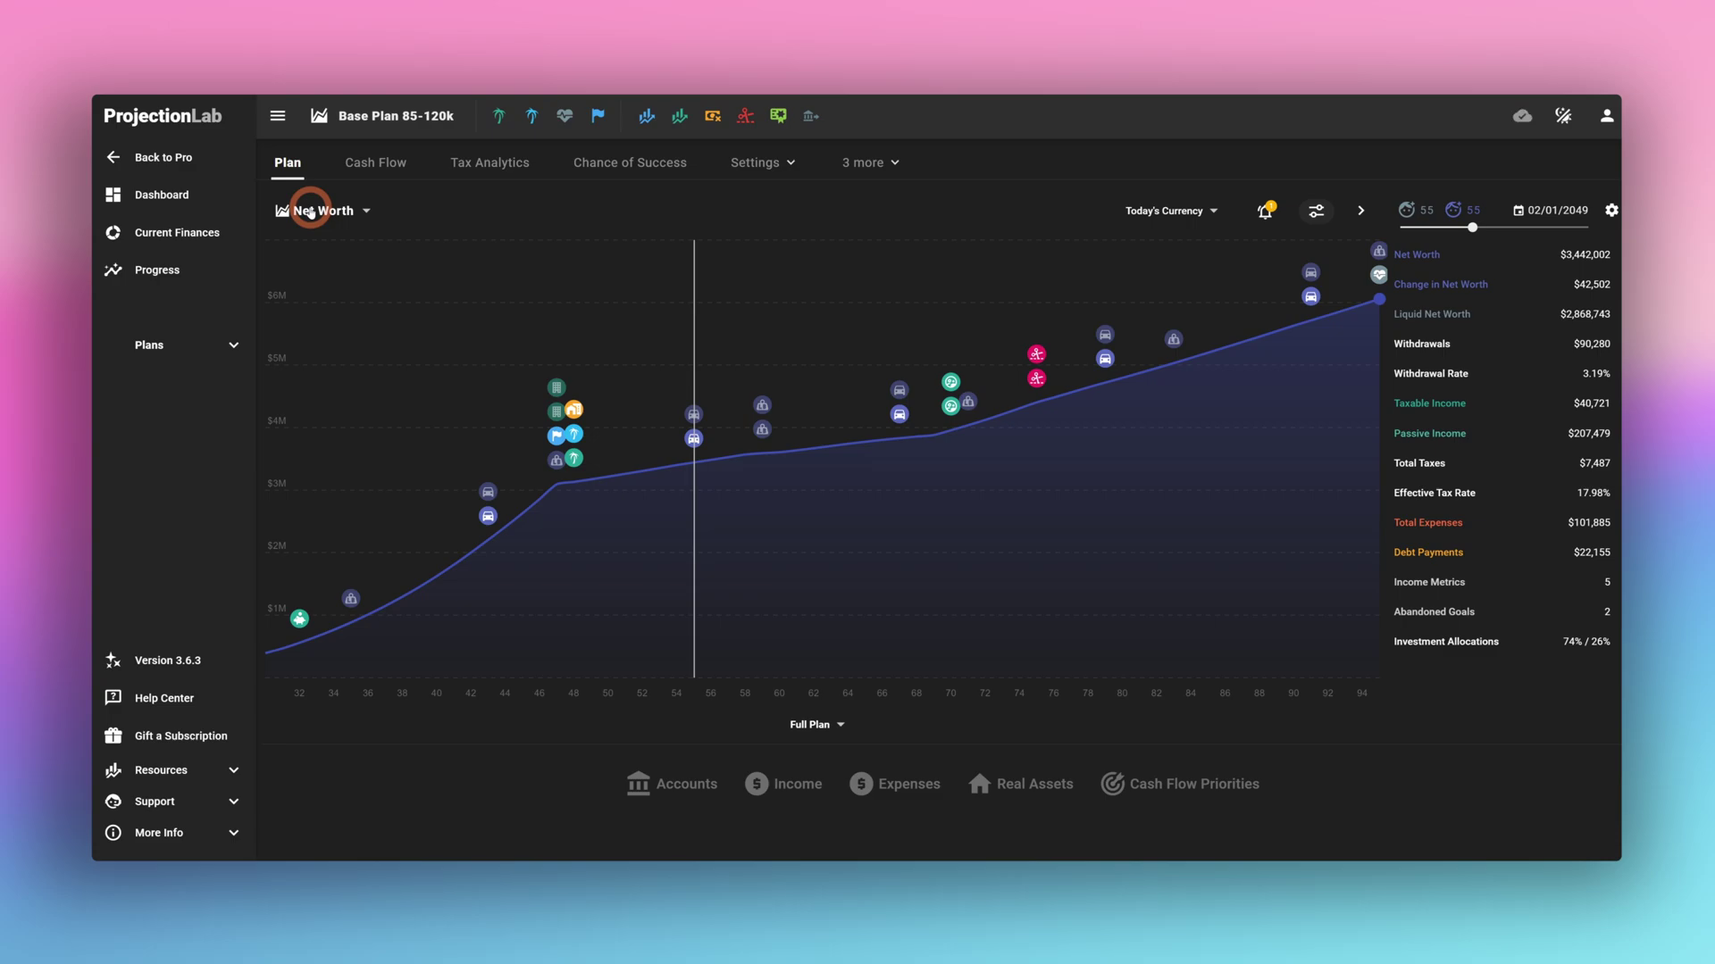
Switch the chart to Stacked by Category and review both retirement milestones and the Financial Independence milestone.
left_click(310, 211)
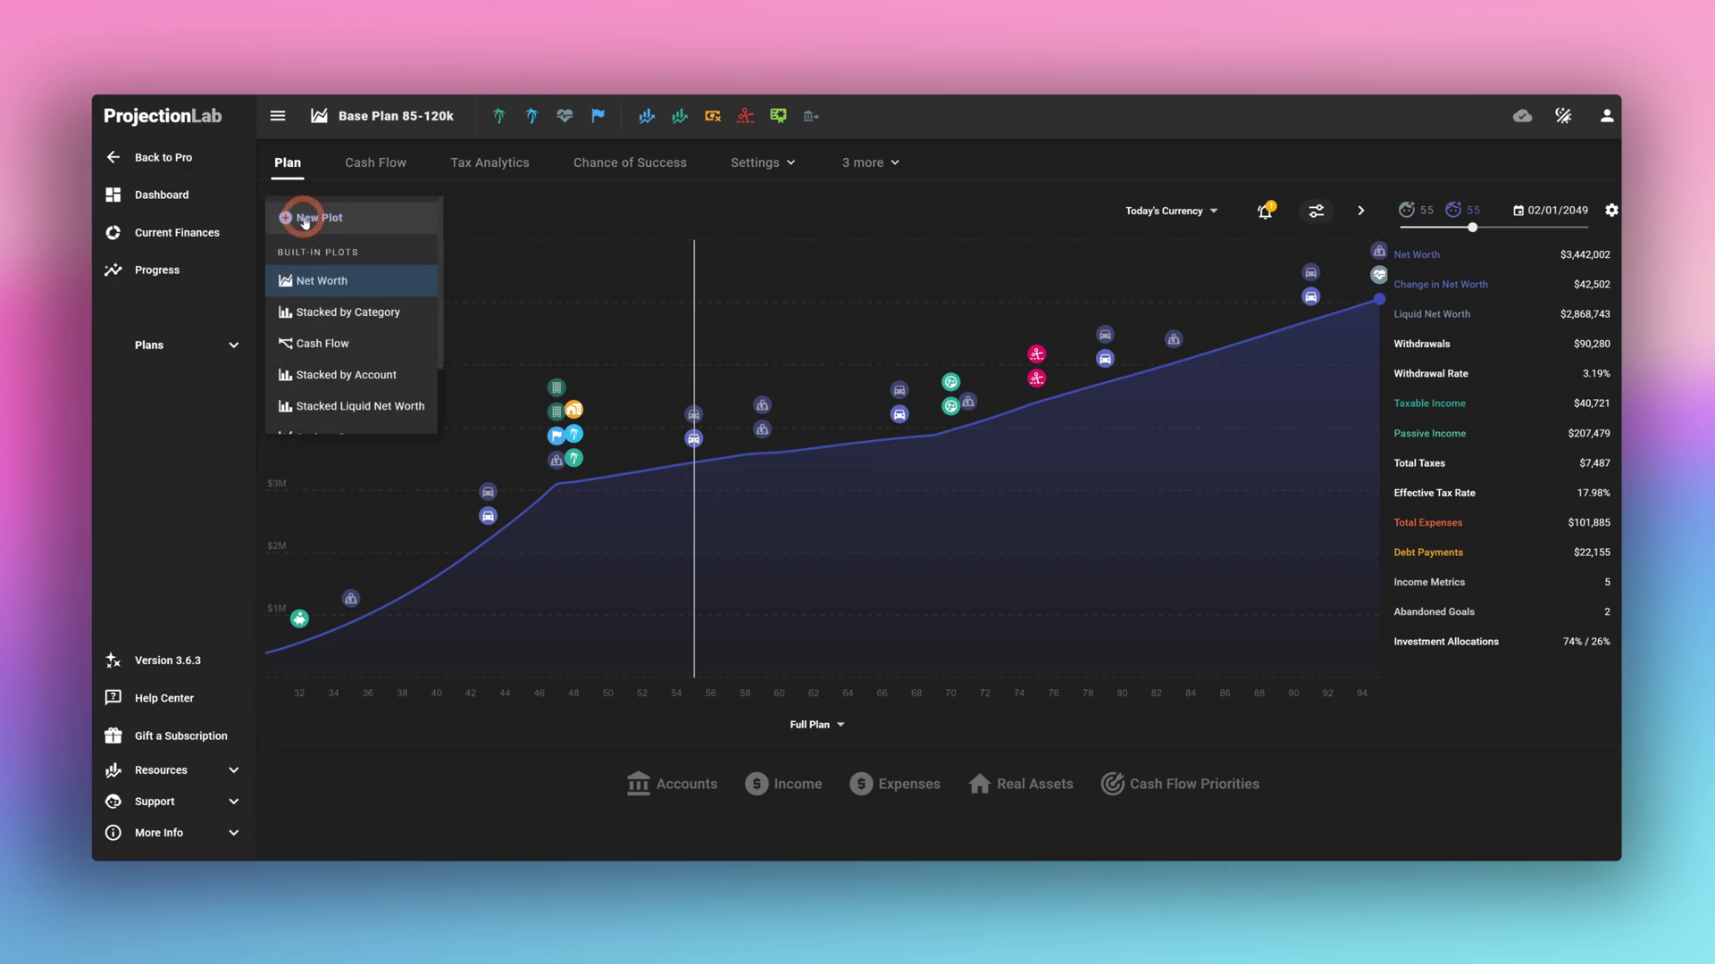
left_click(339, 312)
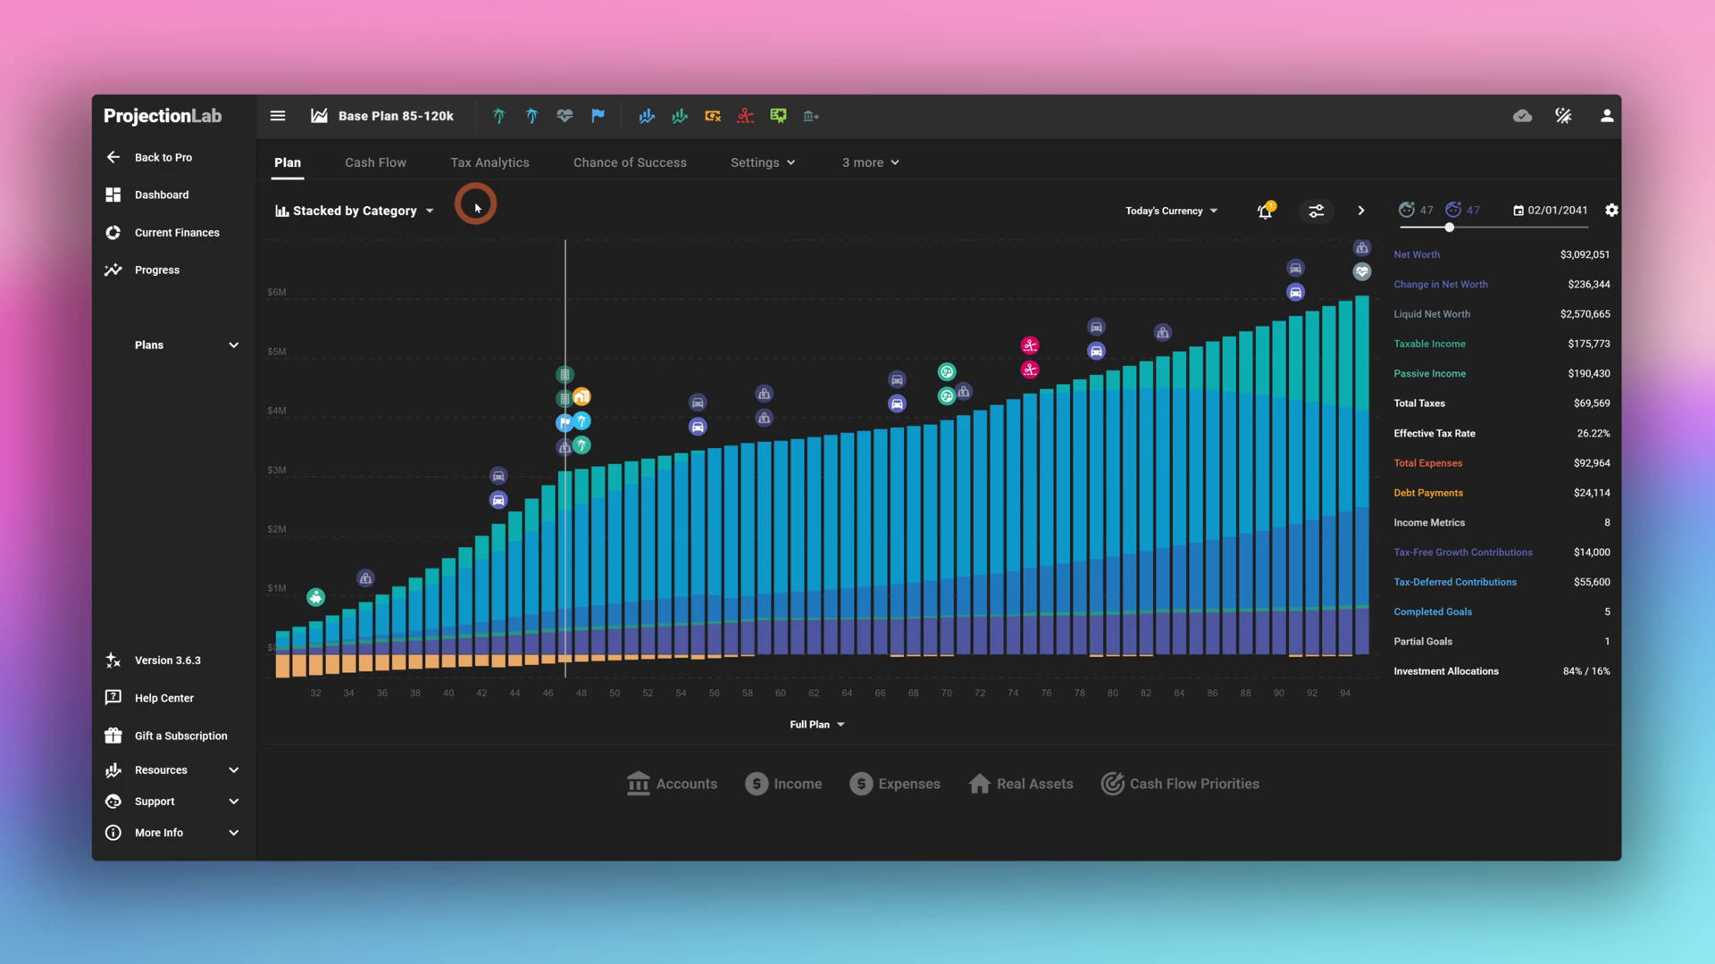
left_click(499, 116)
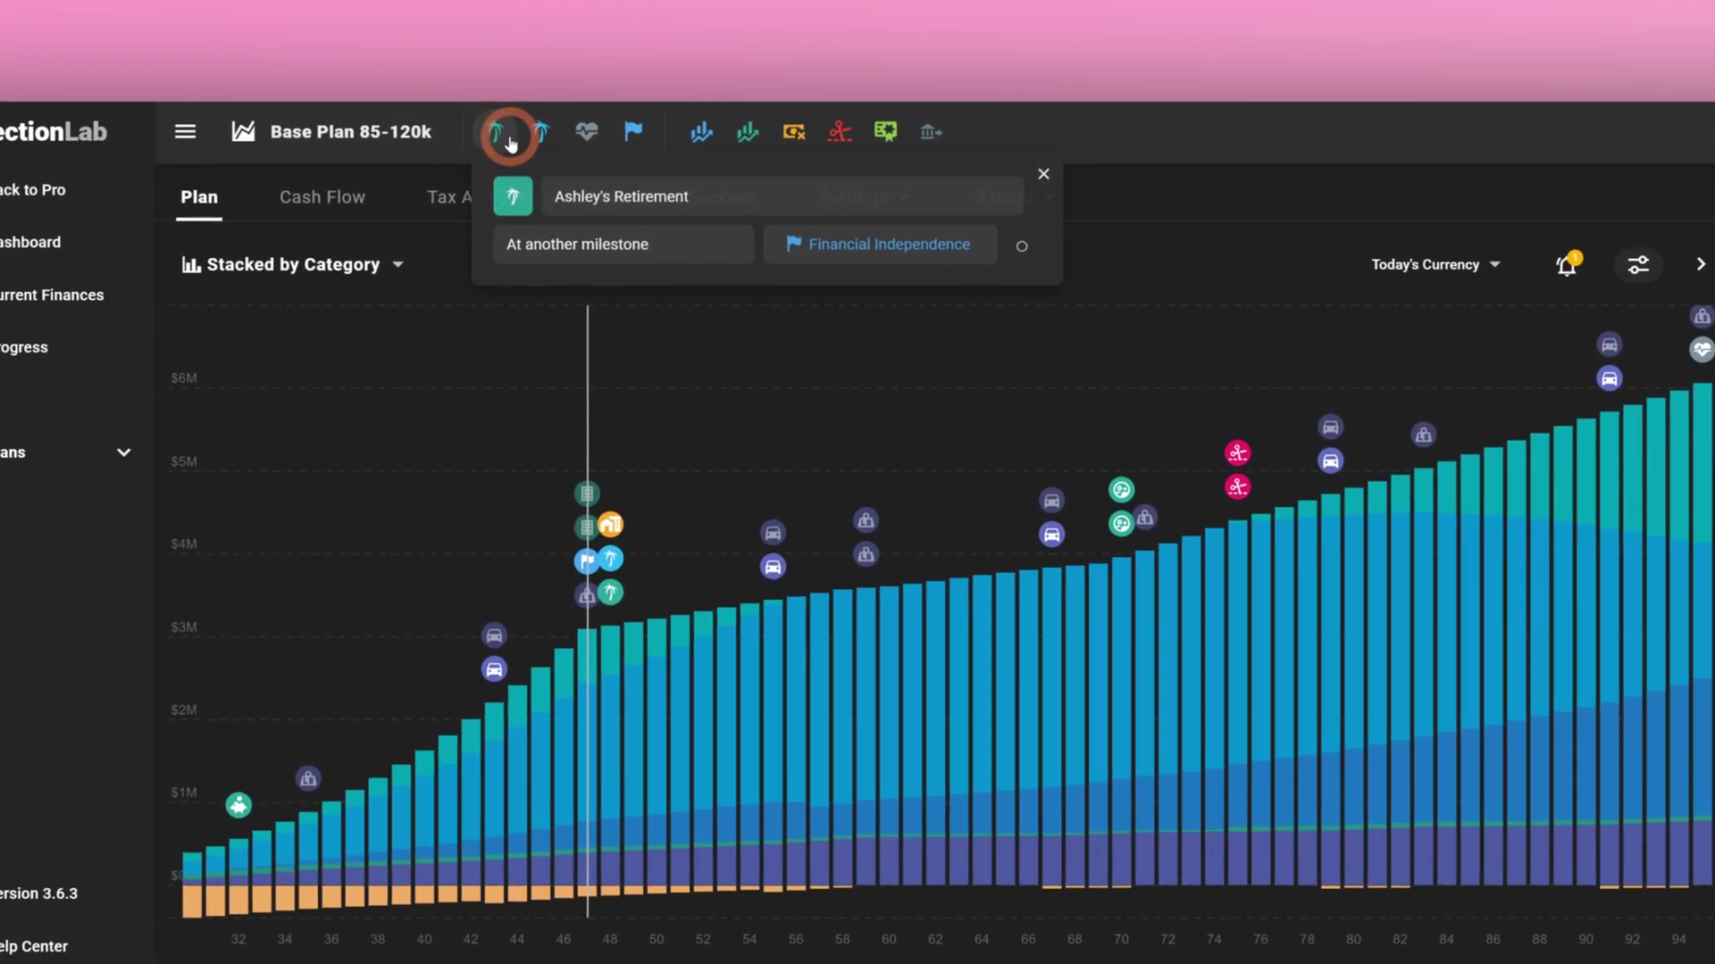
left_click(546, 136)
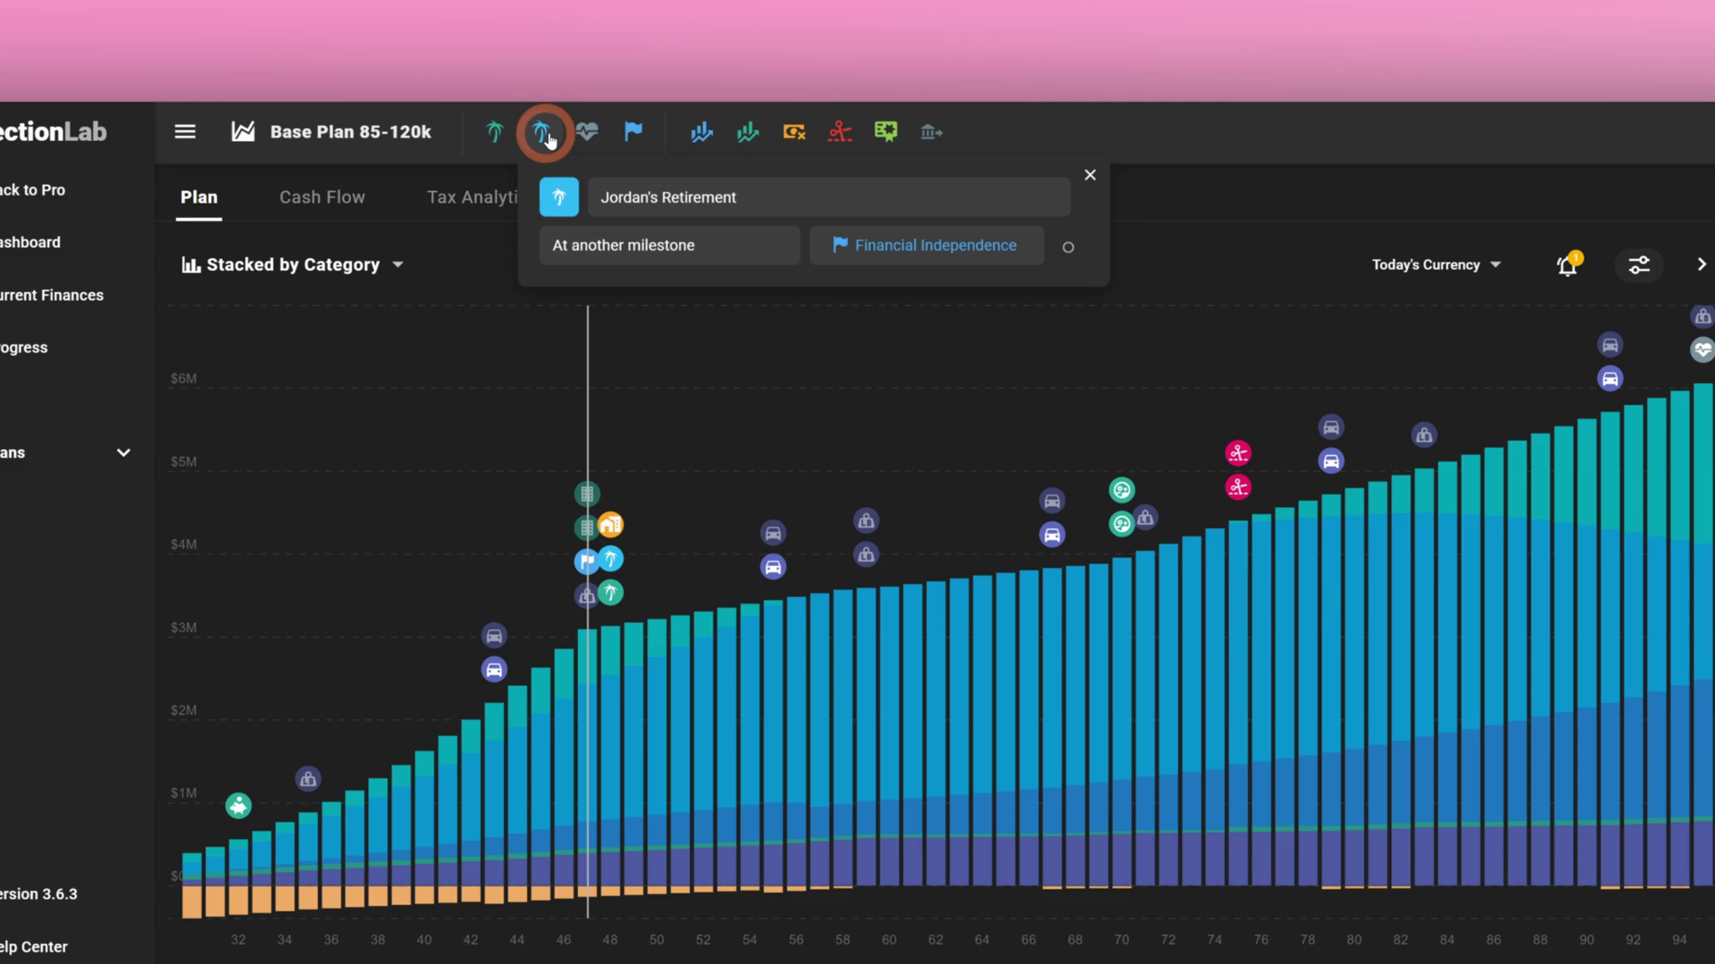
left_click(634, 132)
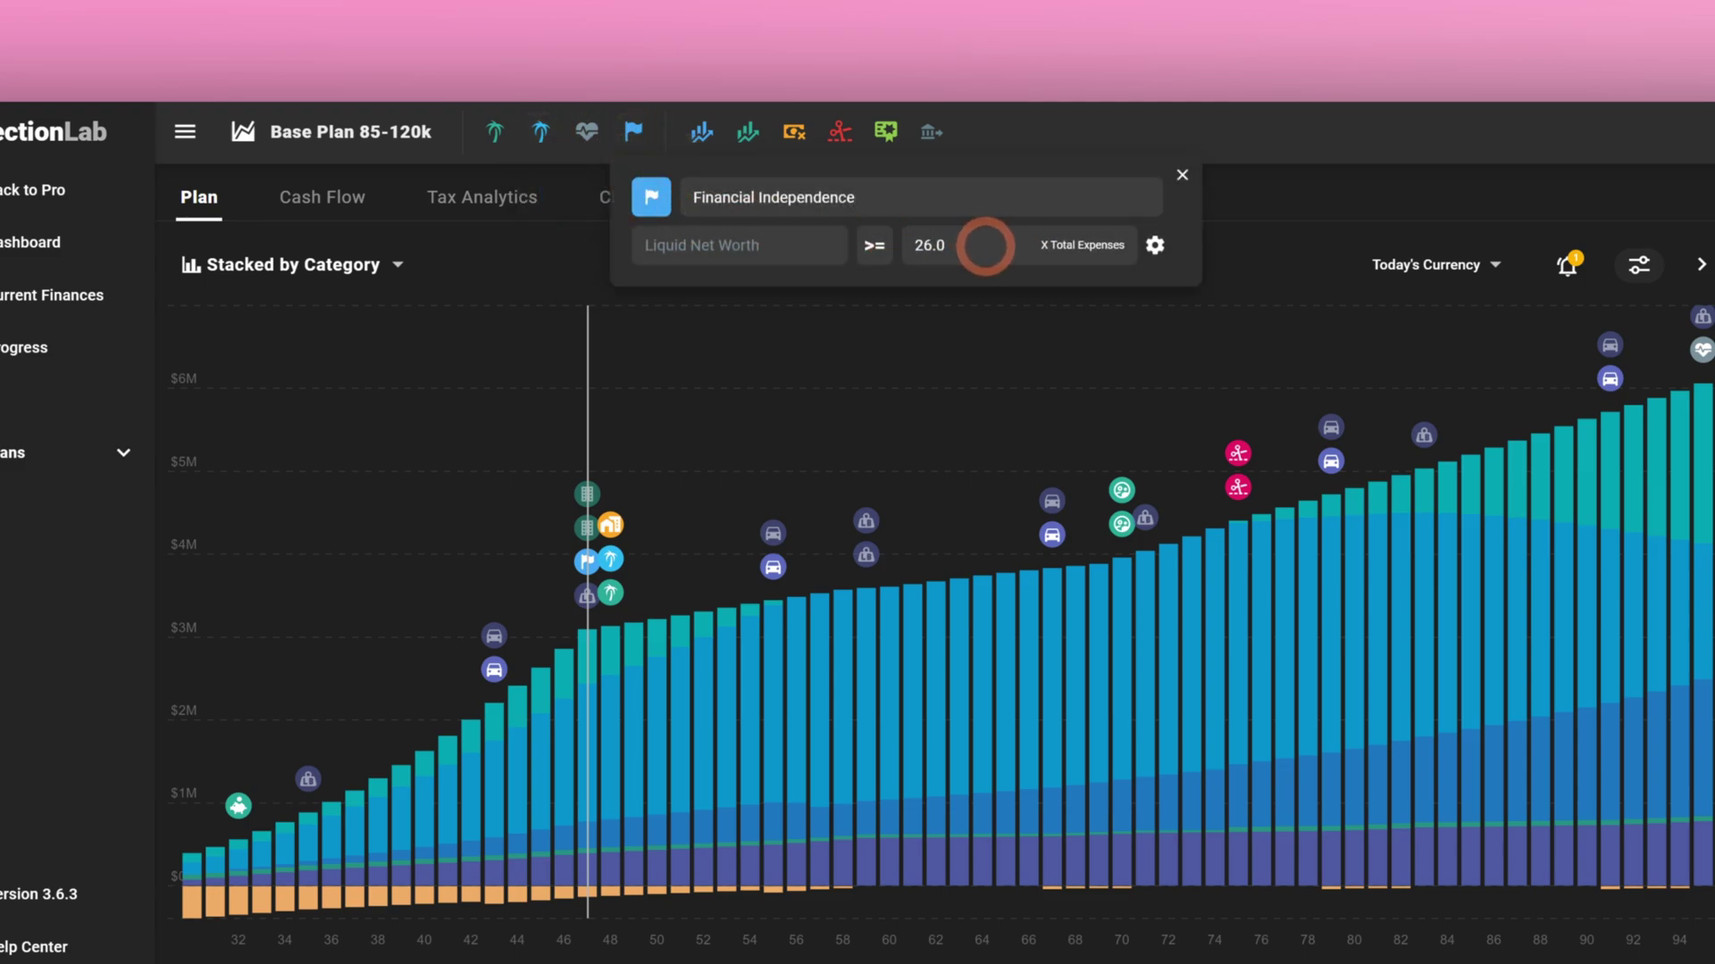
left_click(540, 132)
mouse_move(588, 564)
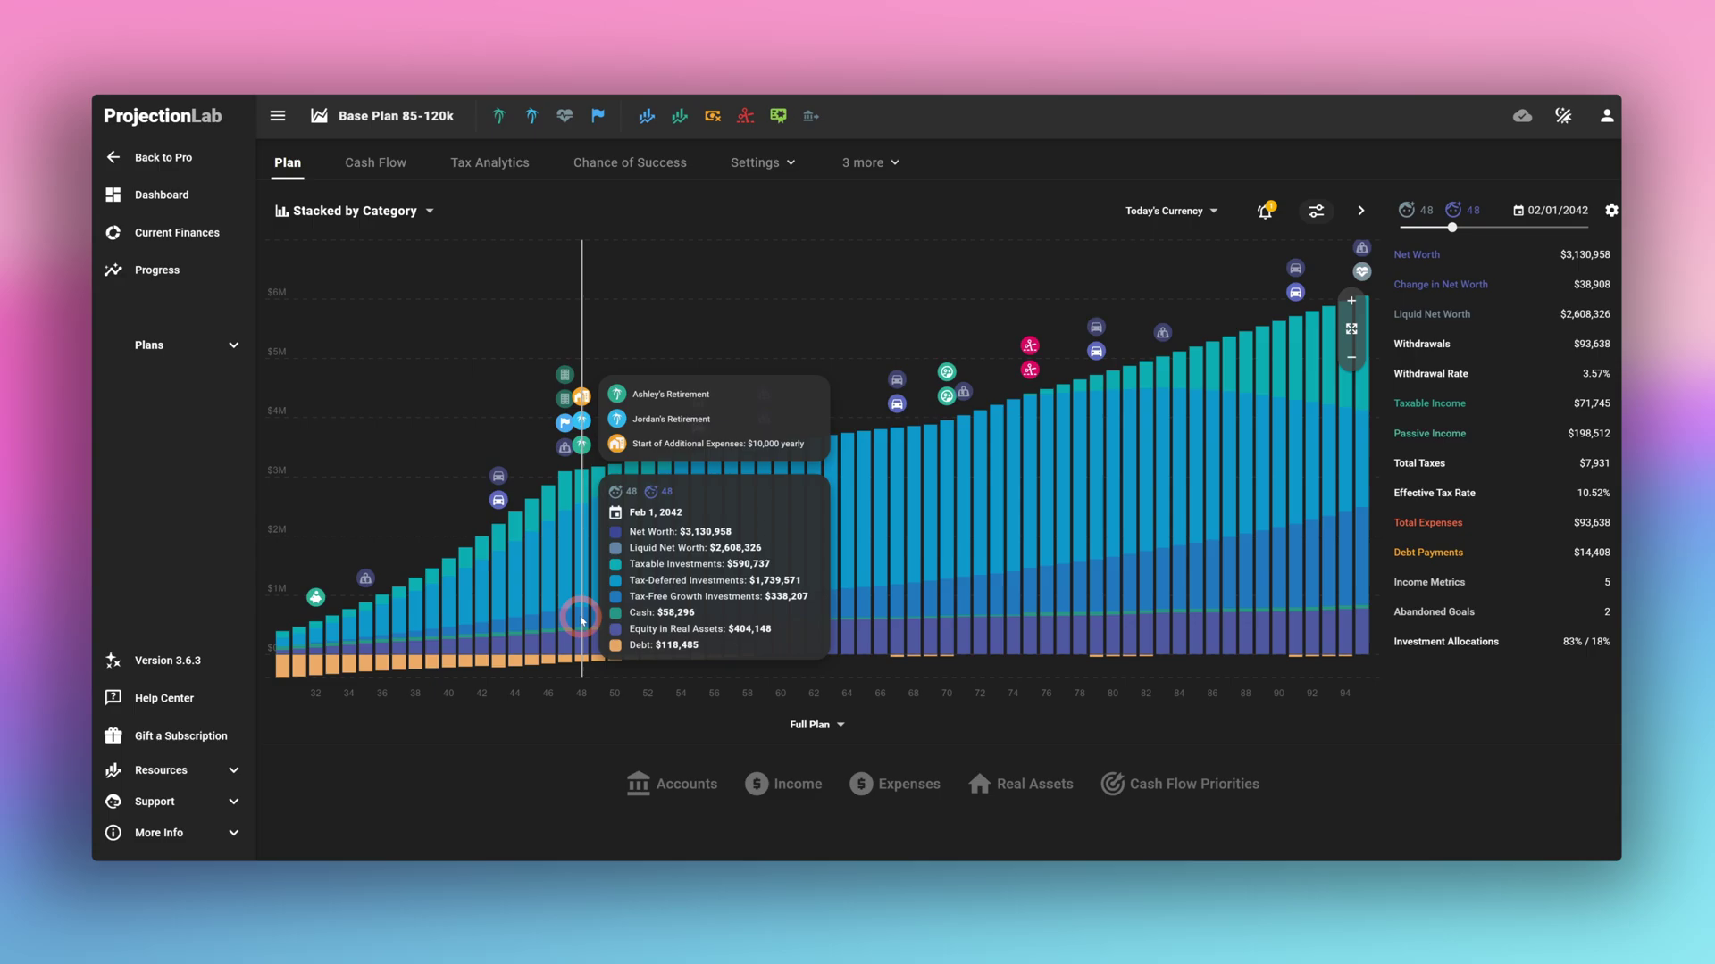
mouse_move(1265, 212)
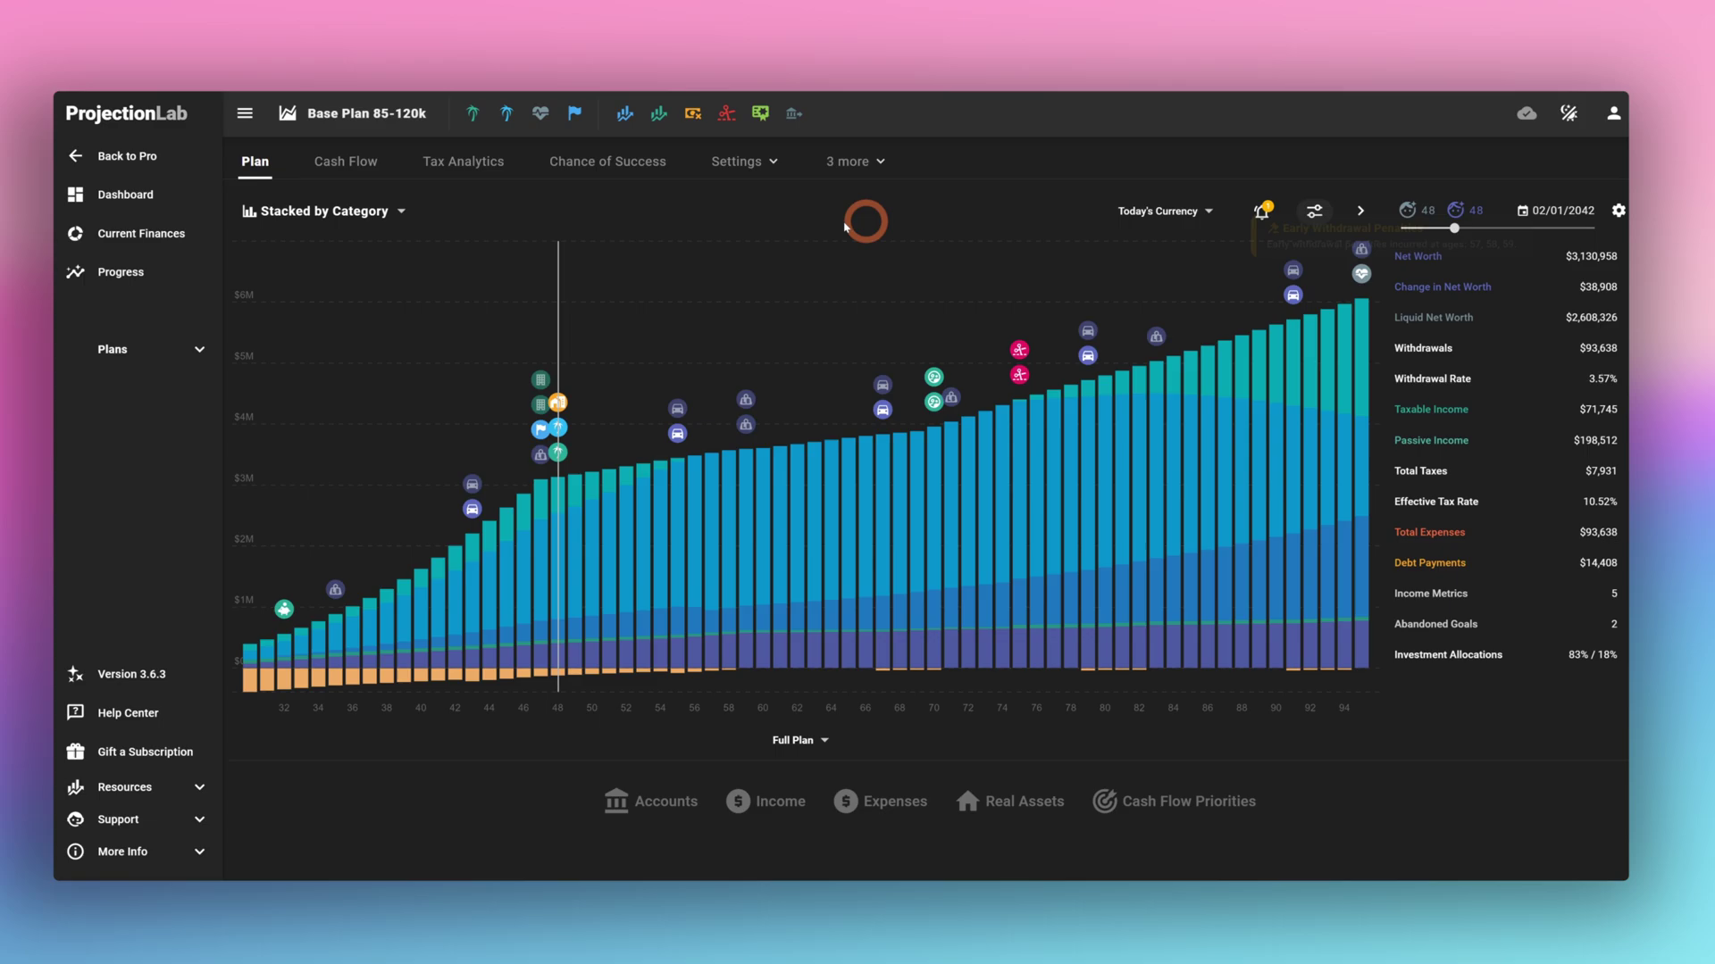
Open Tax Analytics to see $2.69M total taxes, $23.49K early-withdrawal penalties and $17.78K IRMAA.
left_click(488, 170)
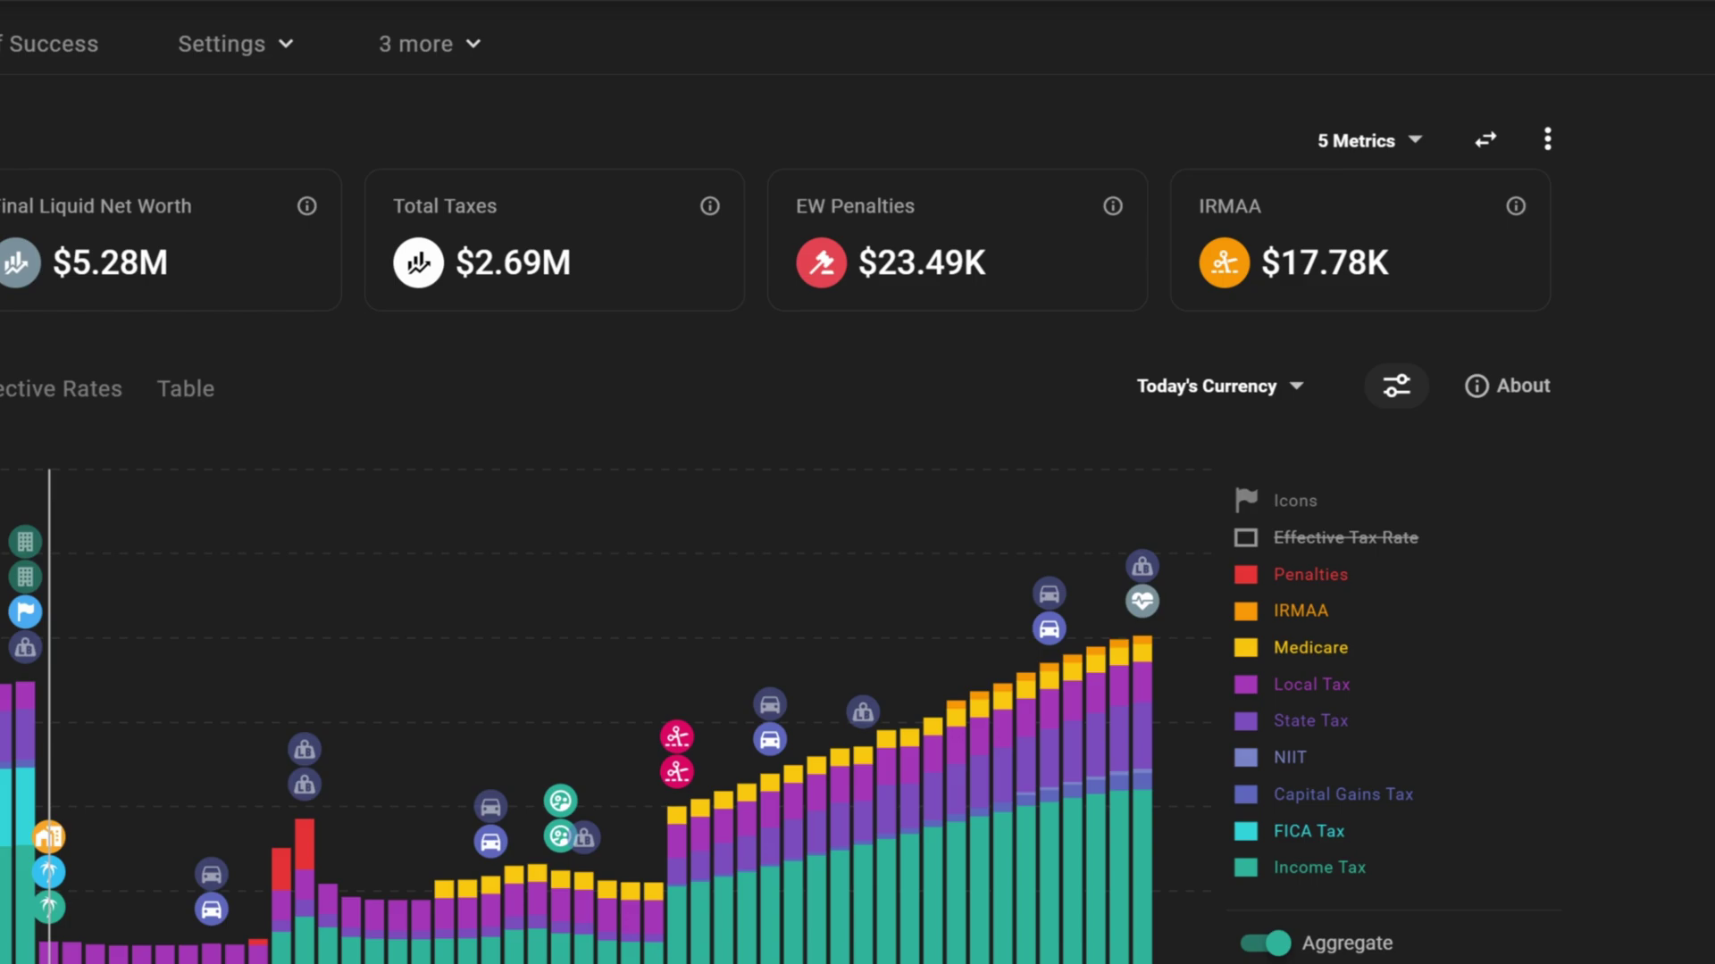
mouse_move(1147, 613)
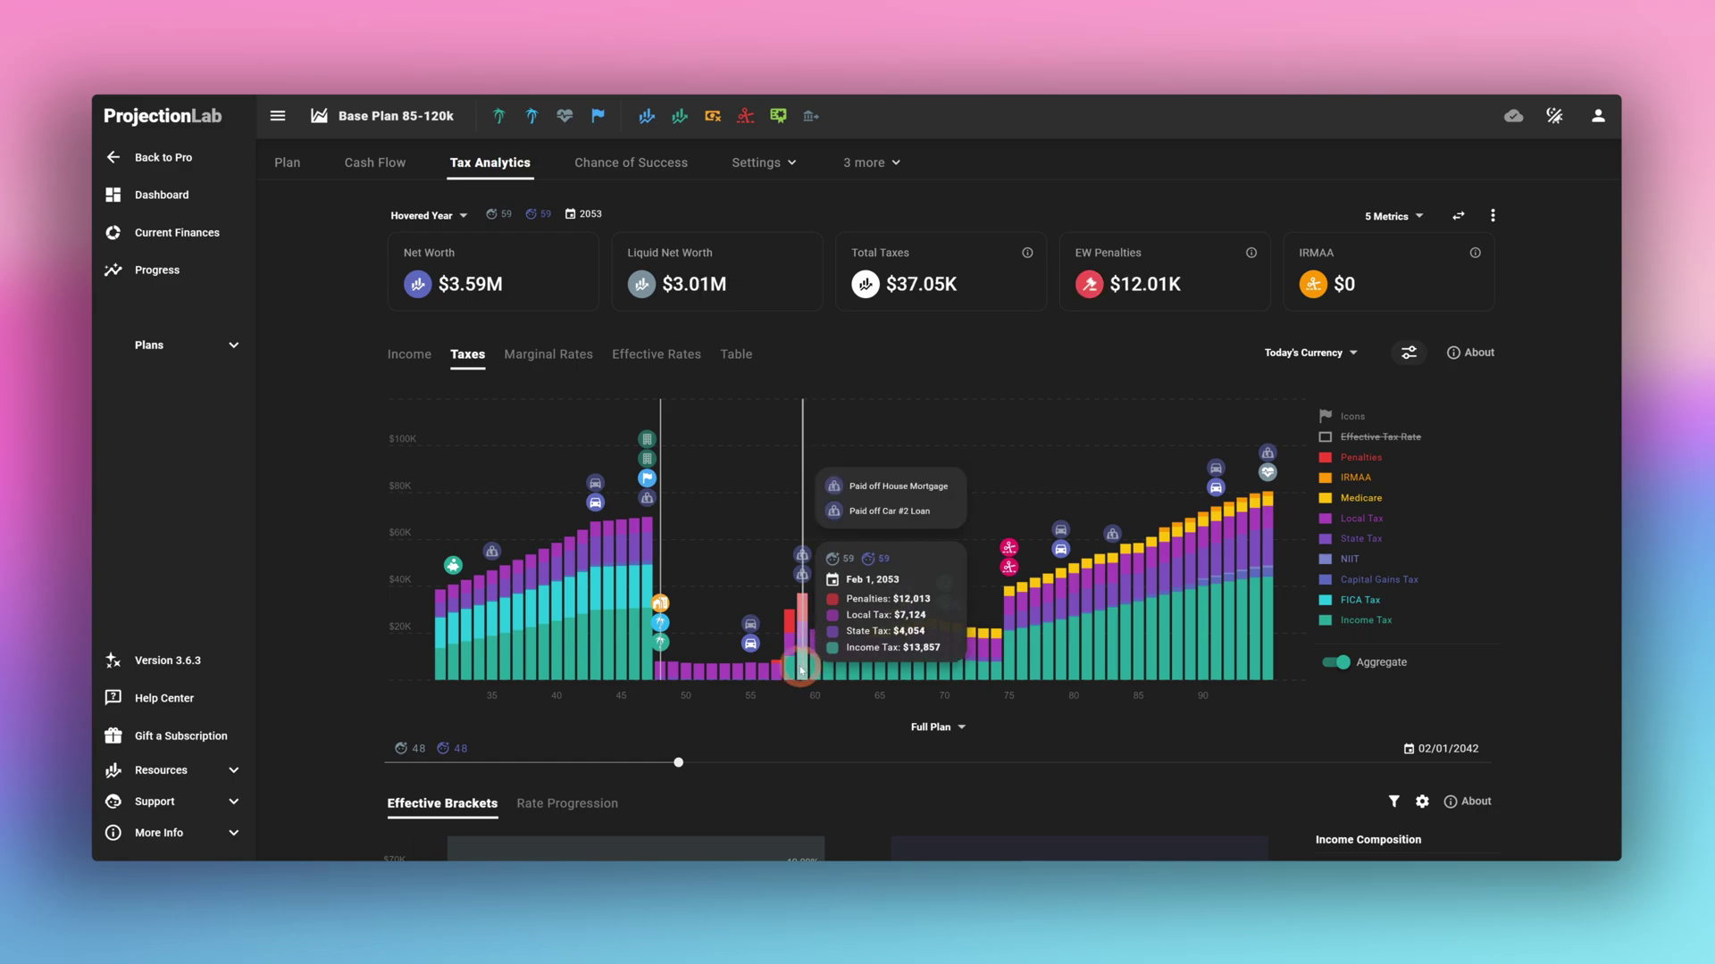
Go back to the chart, switch to the Convert 100% plan and check its age-48 values.
left_click(290, 166)
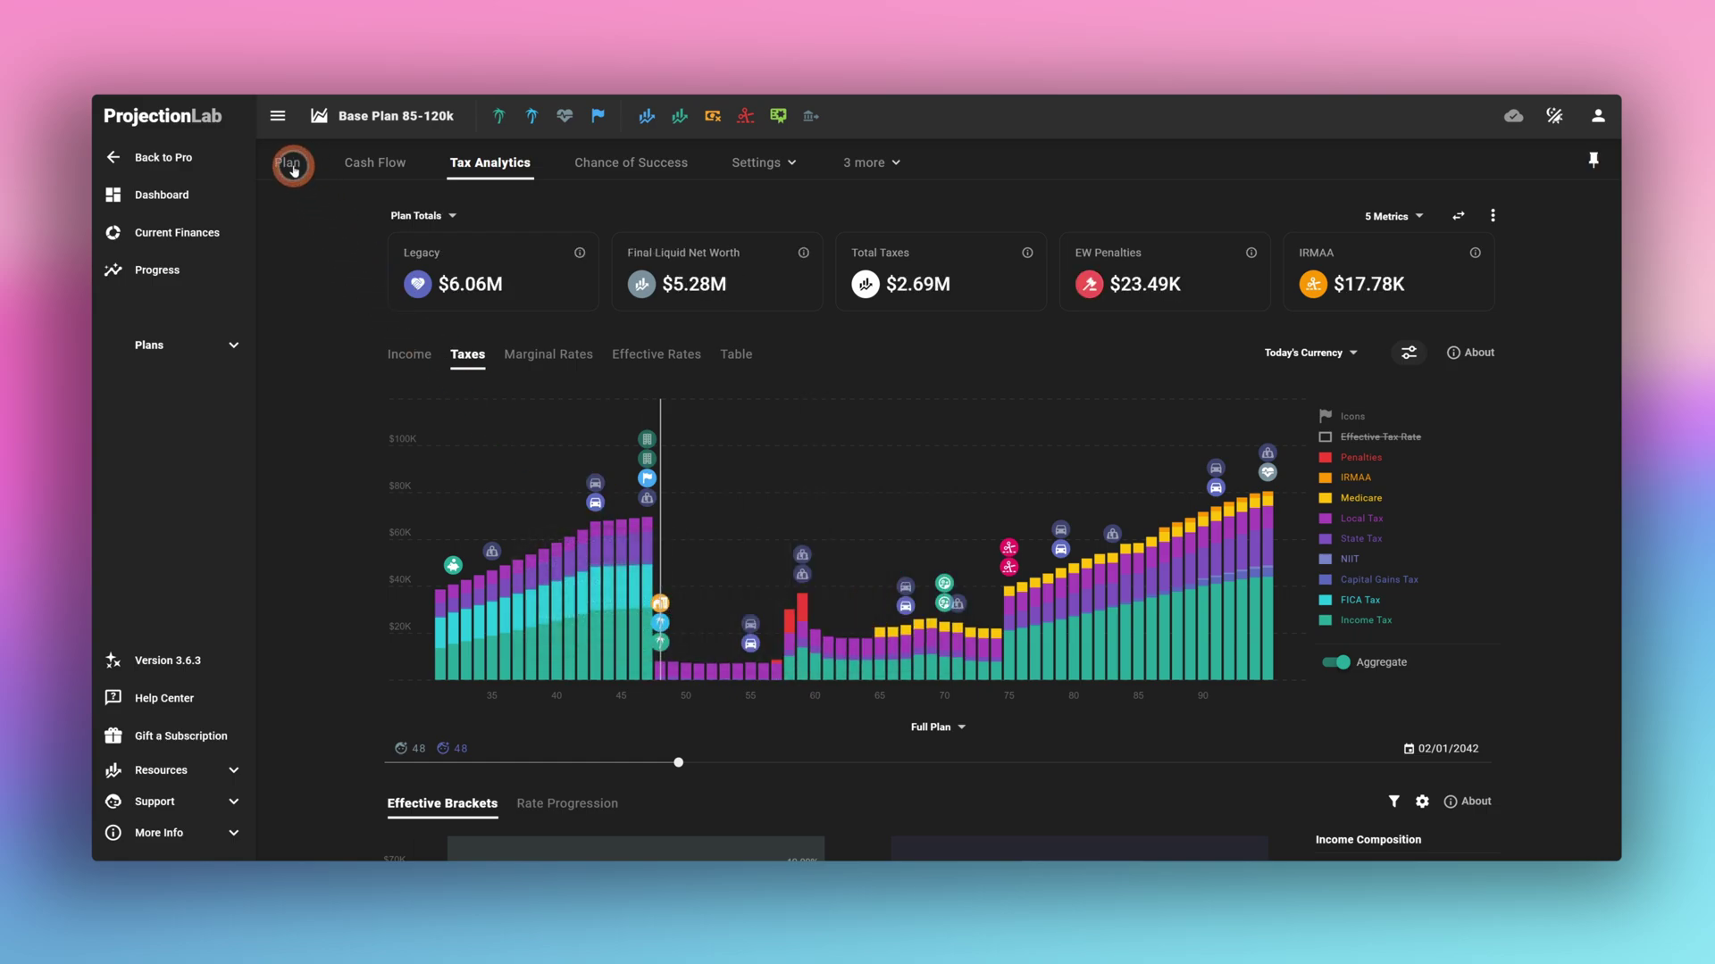
left_click(233, 346)
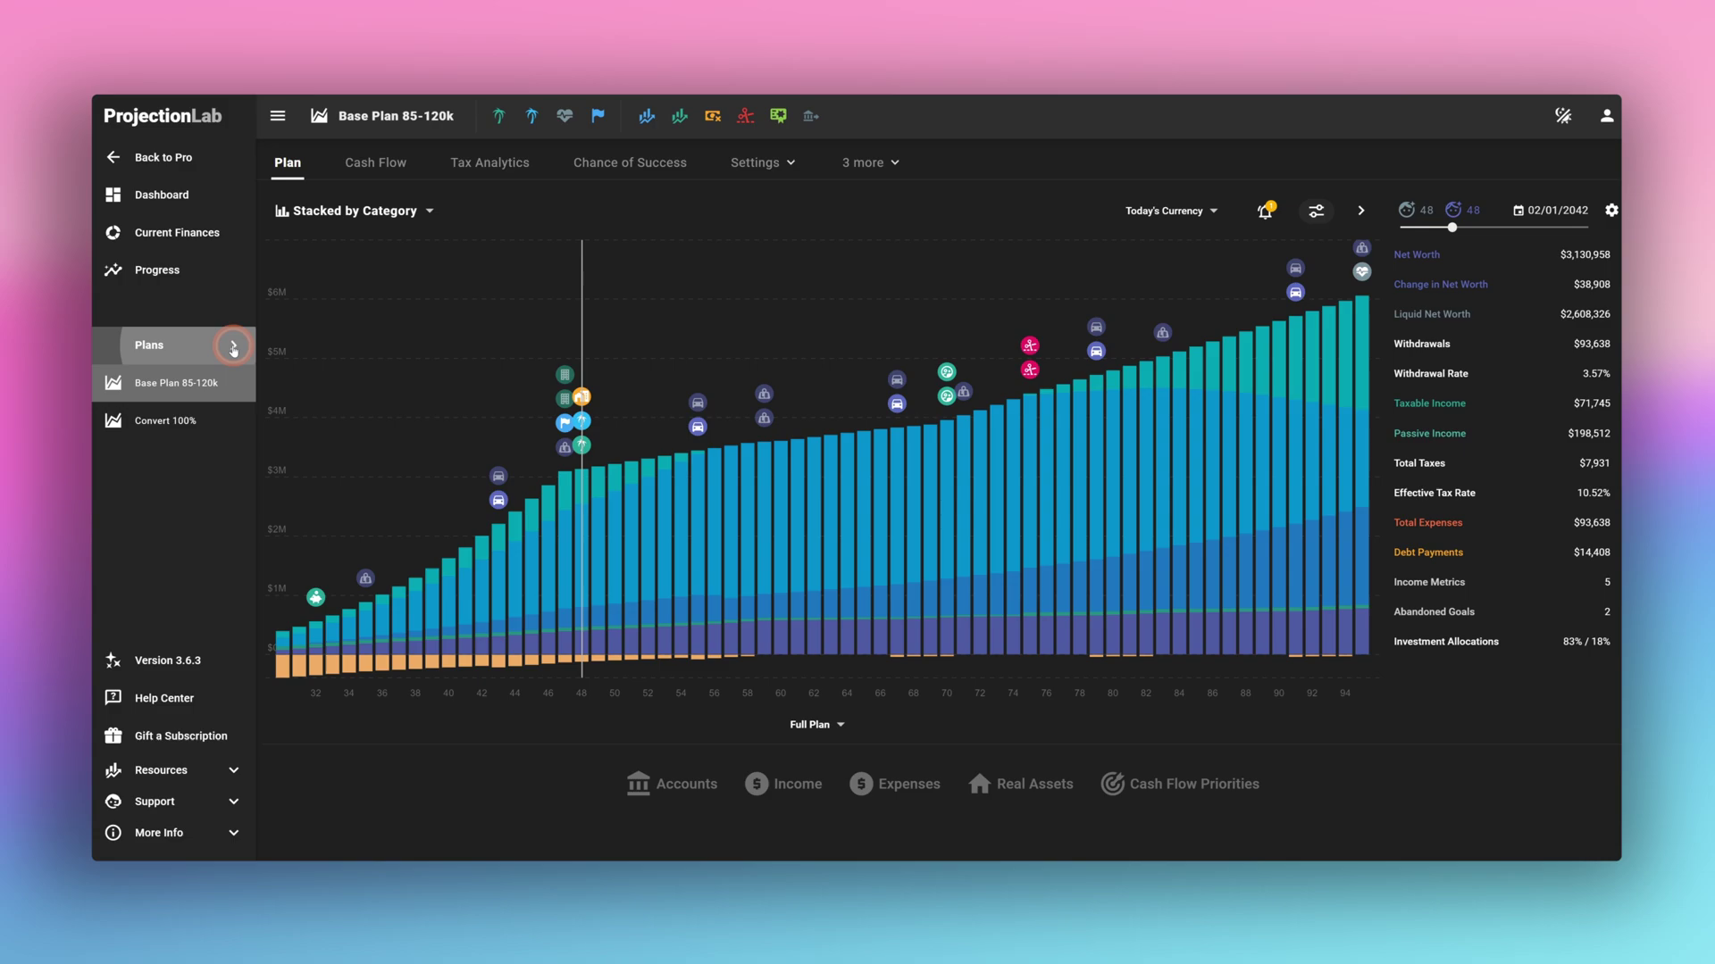
left_click(178, 420)
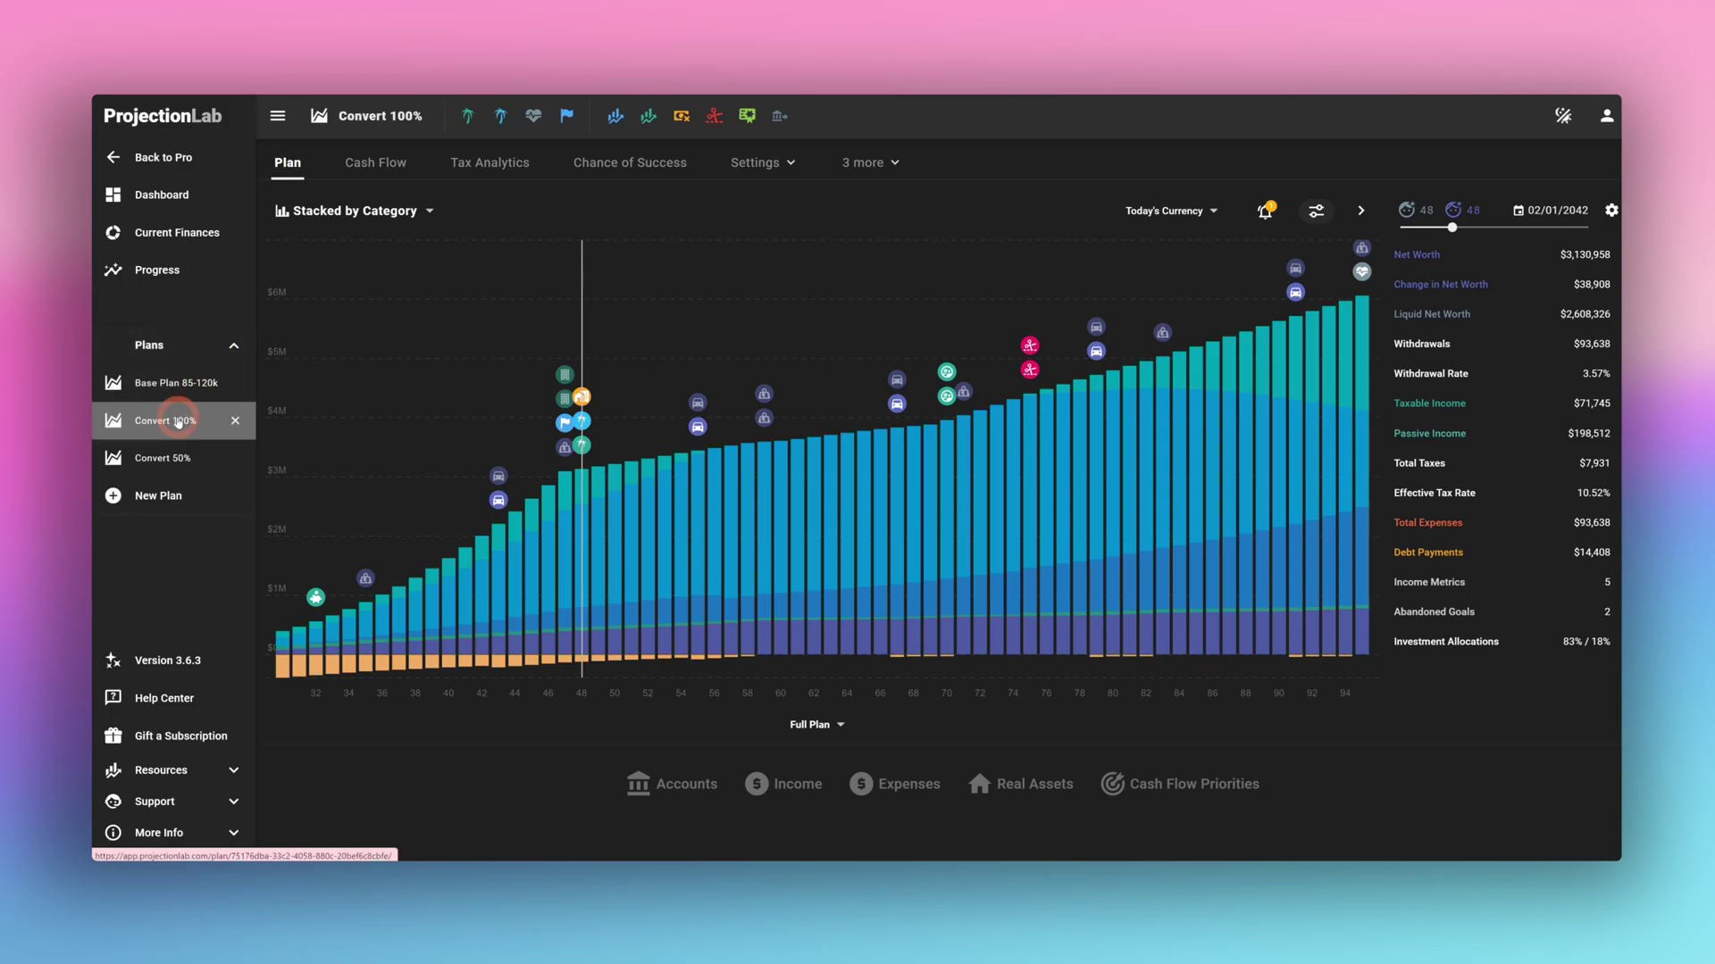
left_click(180, 427)
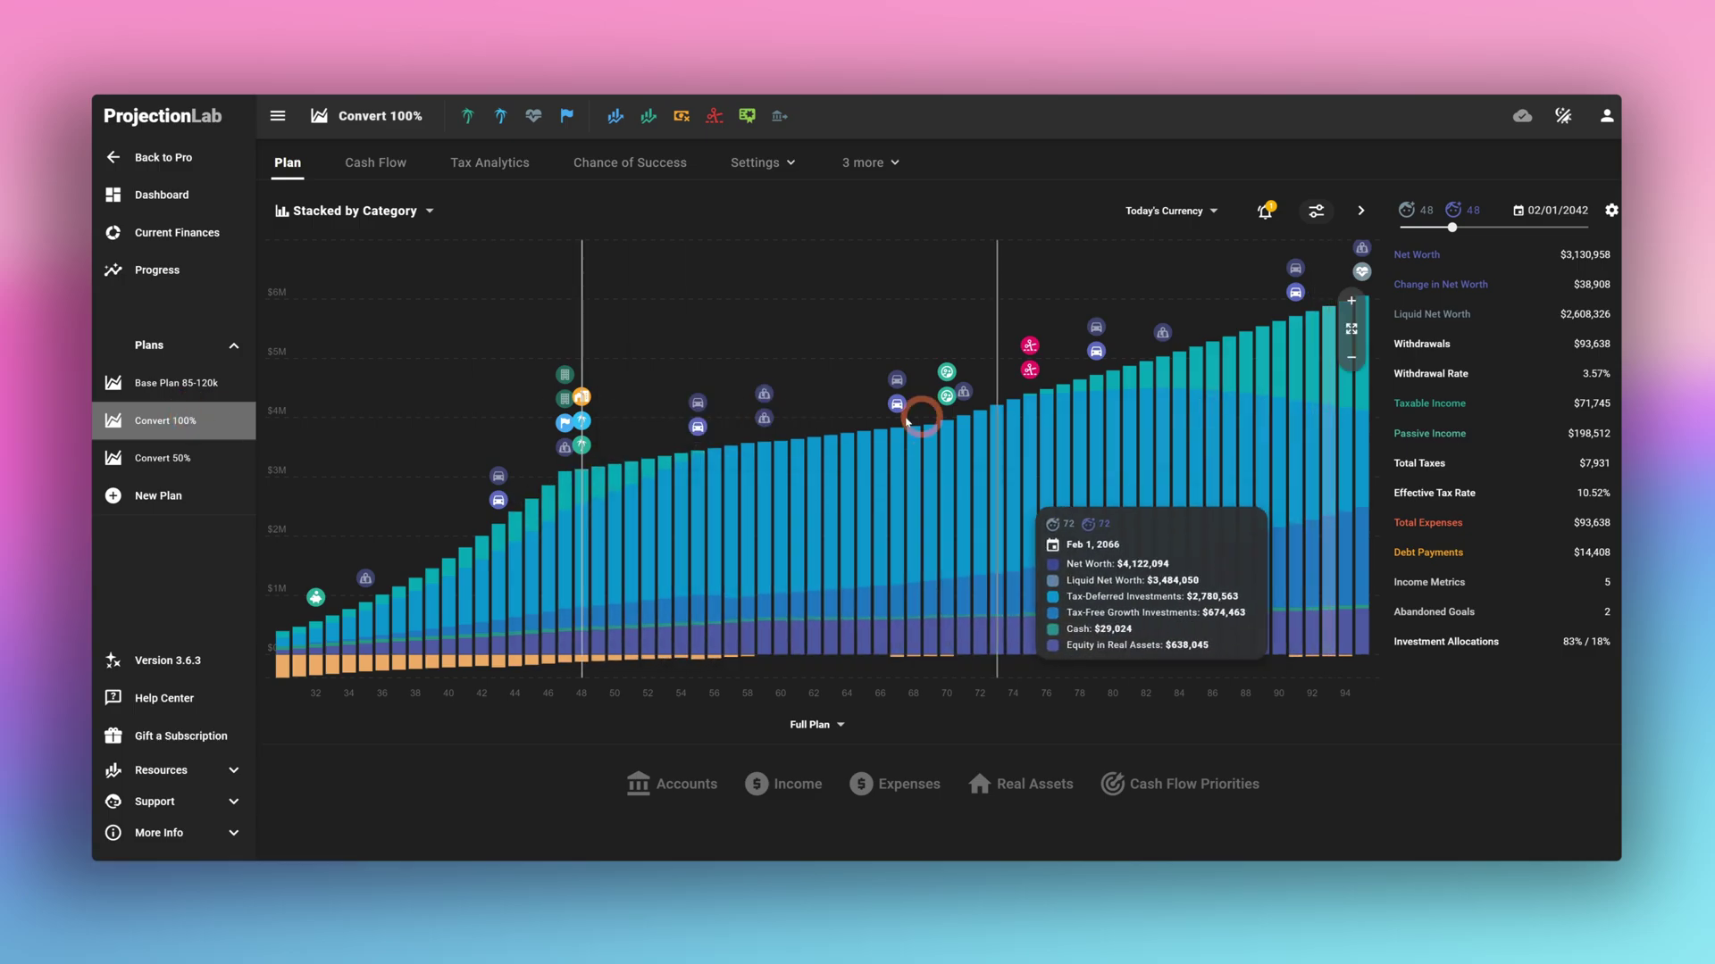
left_click(585, 488)
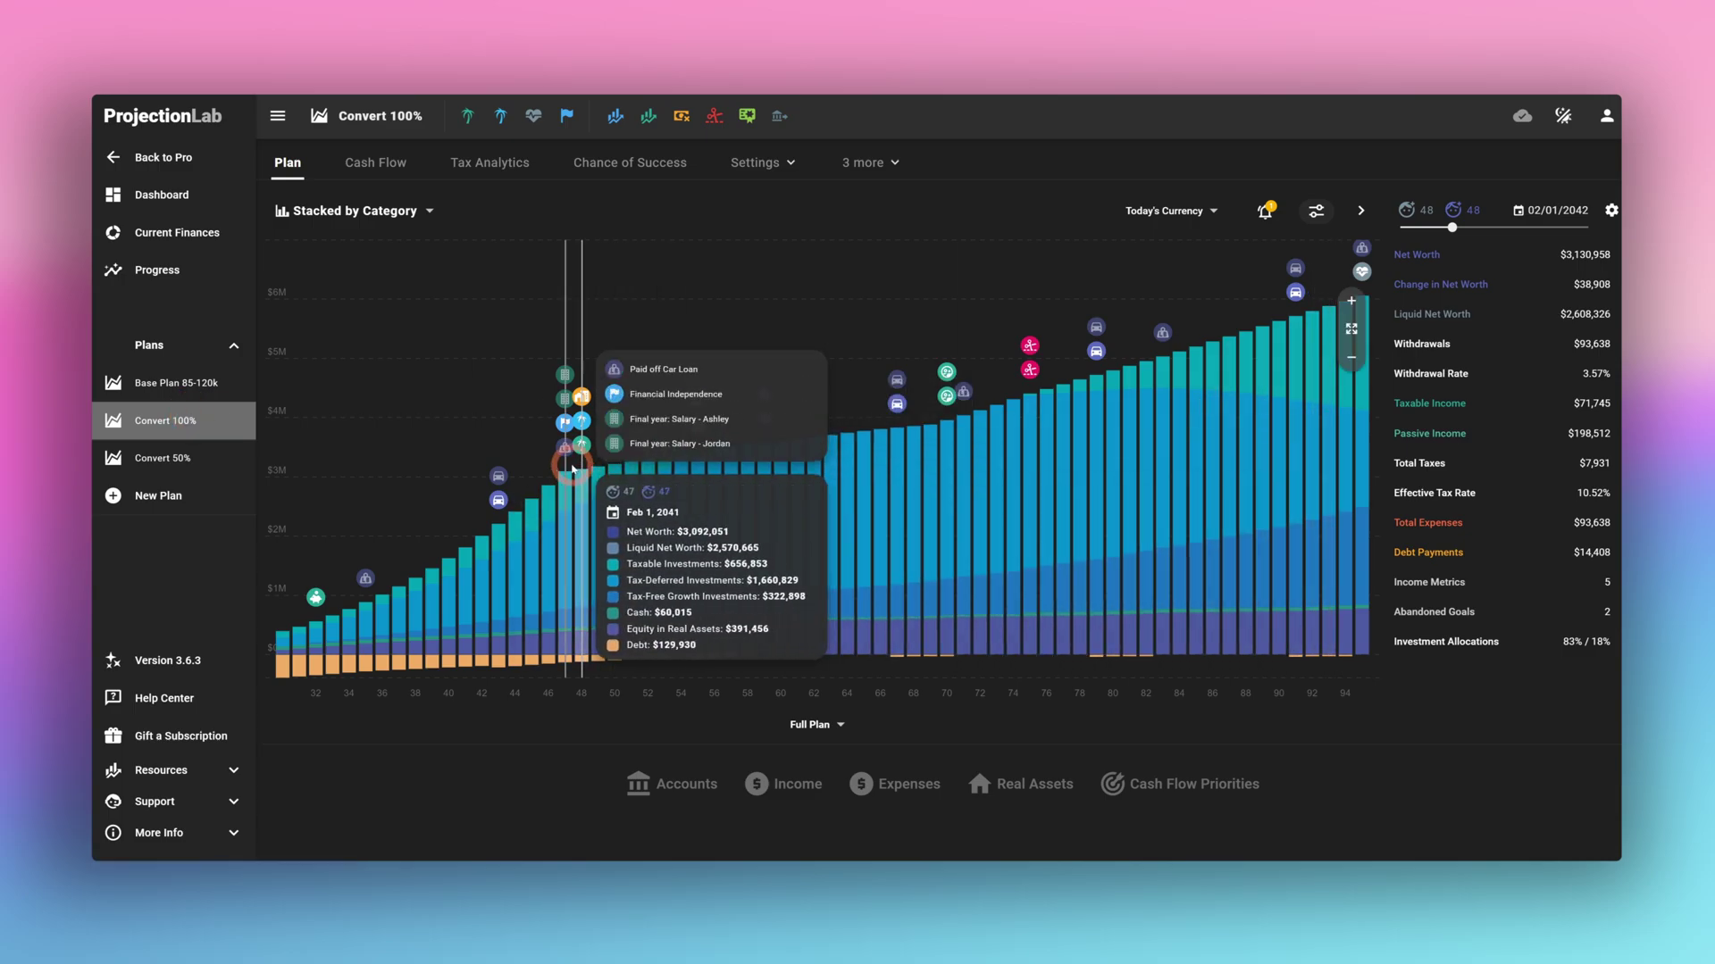
Turn on Roth conversions for the first spouse's 401k/403b account, starting at their retirement.
left_click(661, 802)
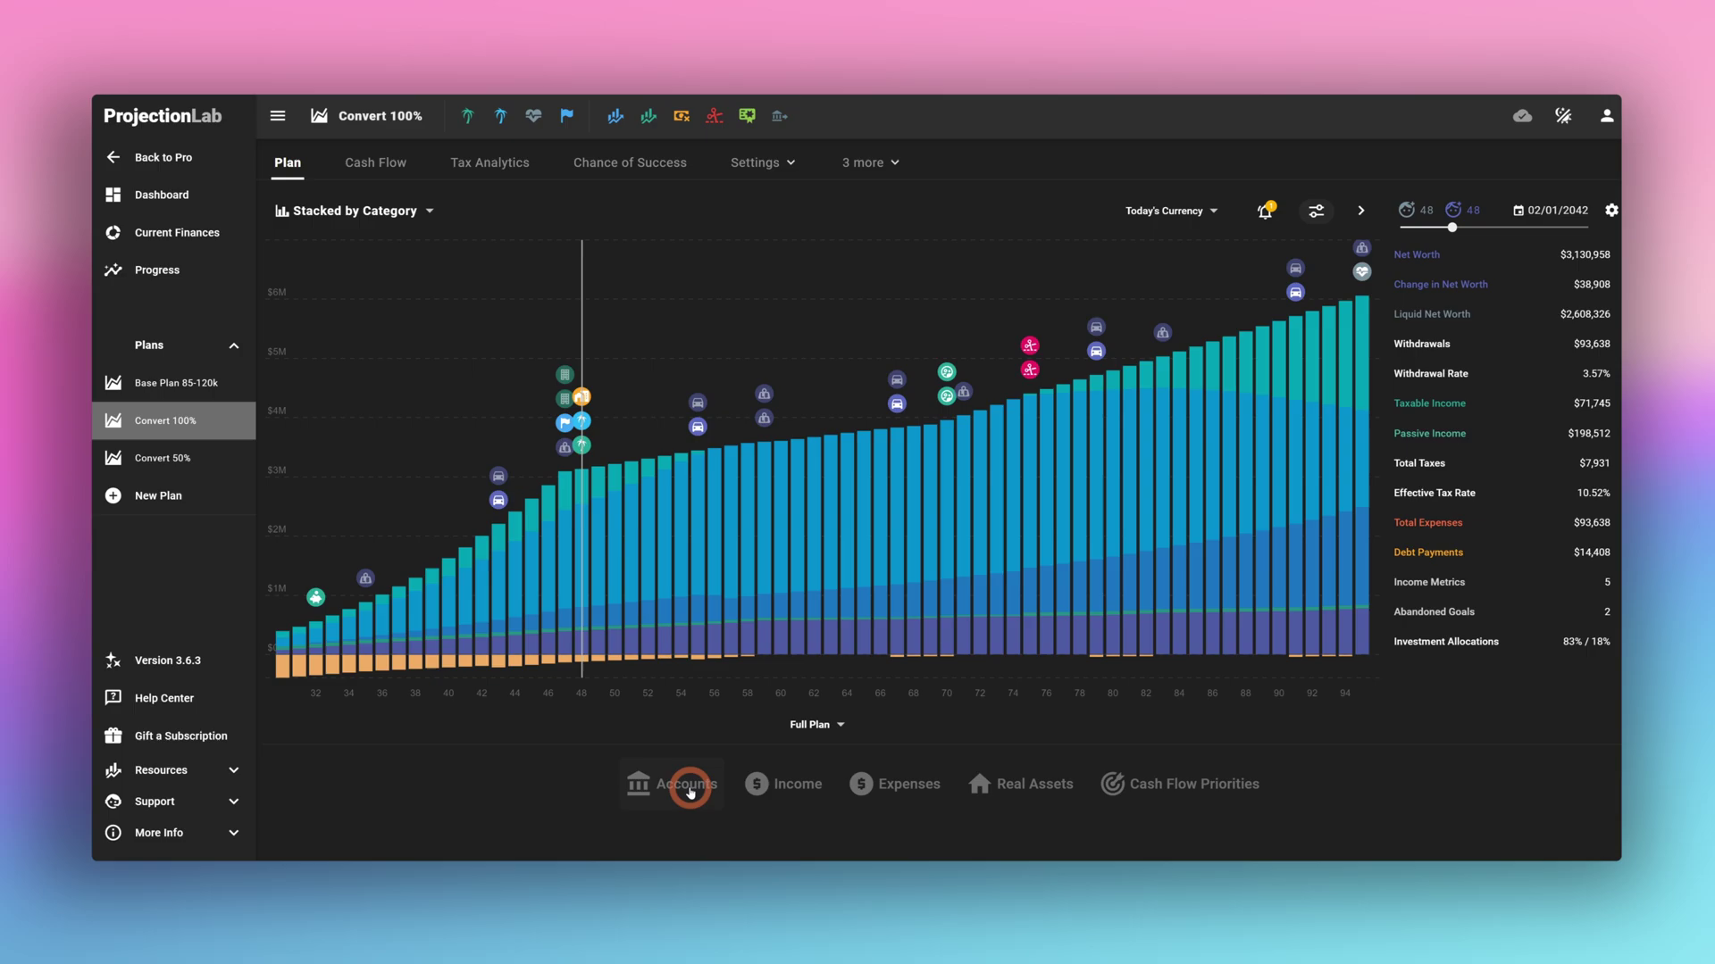
scroll(683, 732, "down", 2)
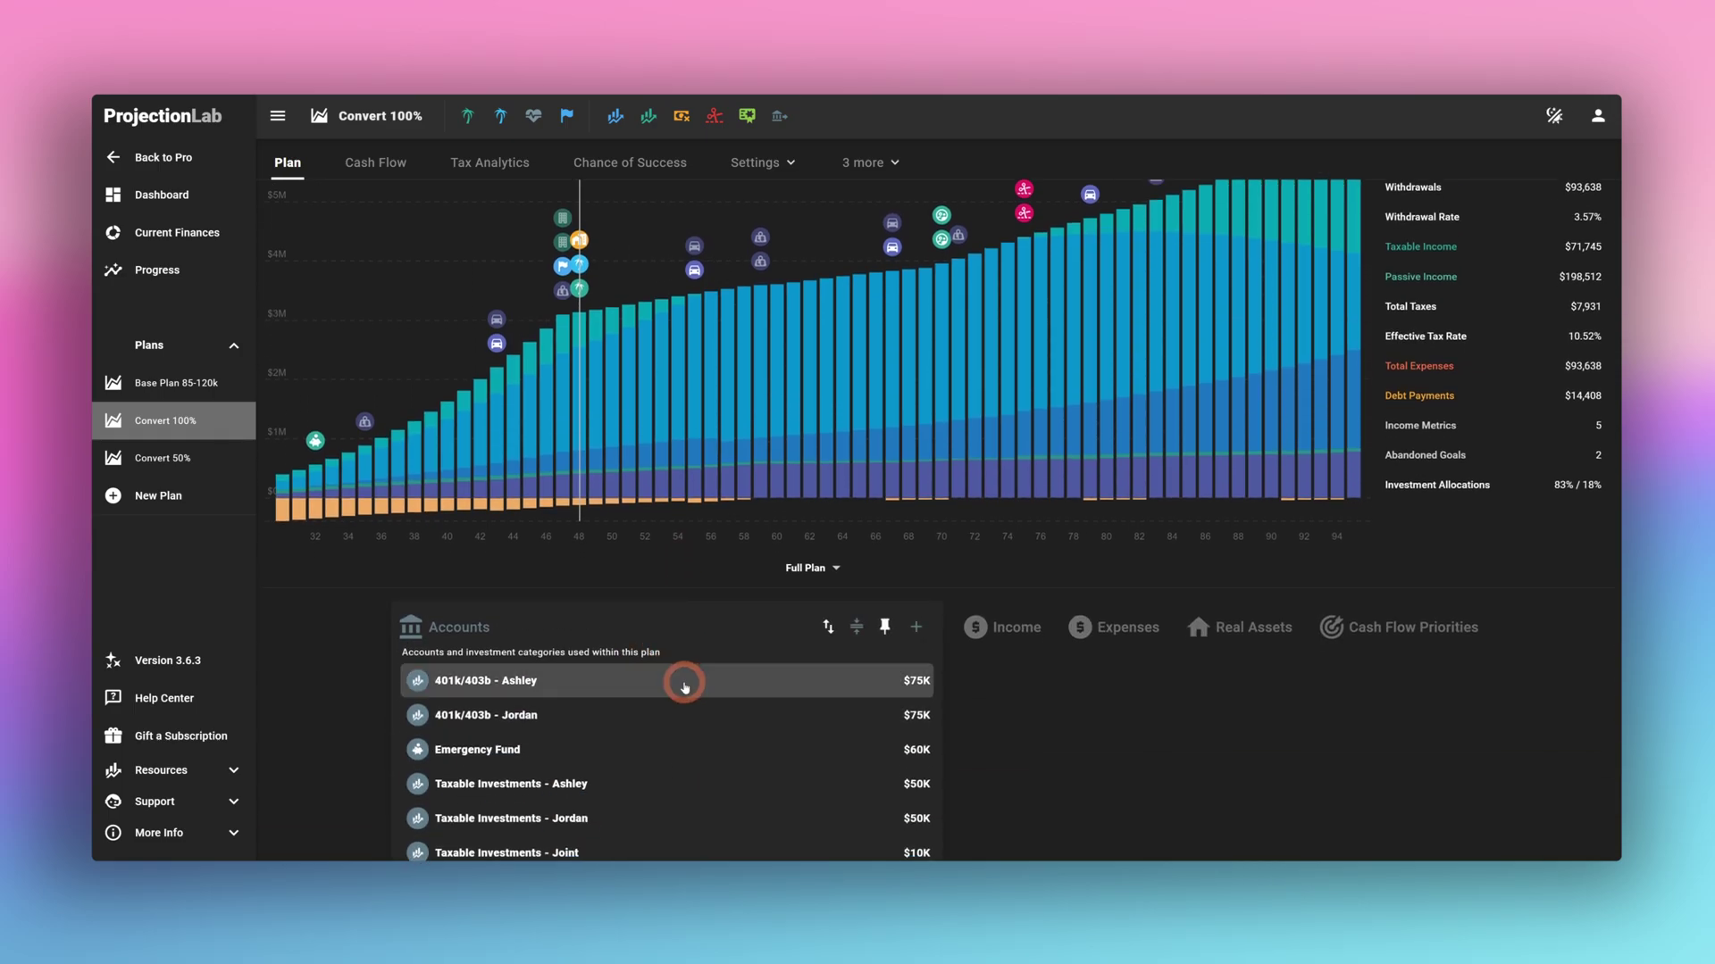
left_click(644, 695)
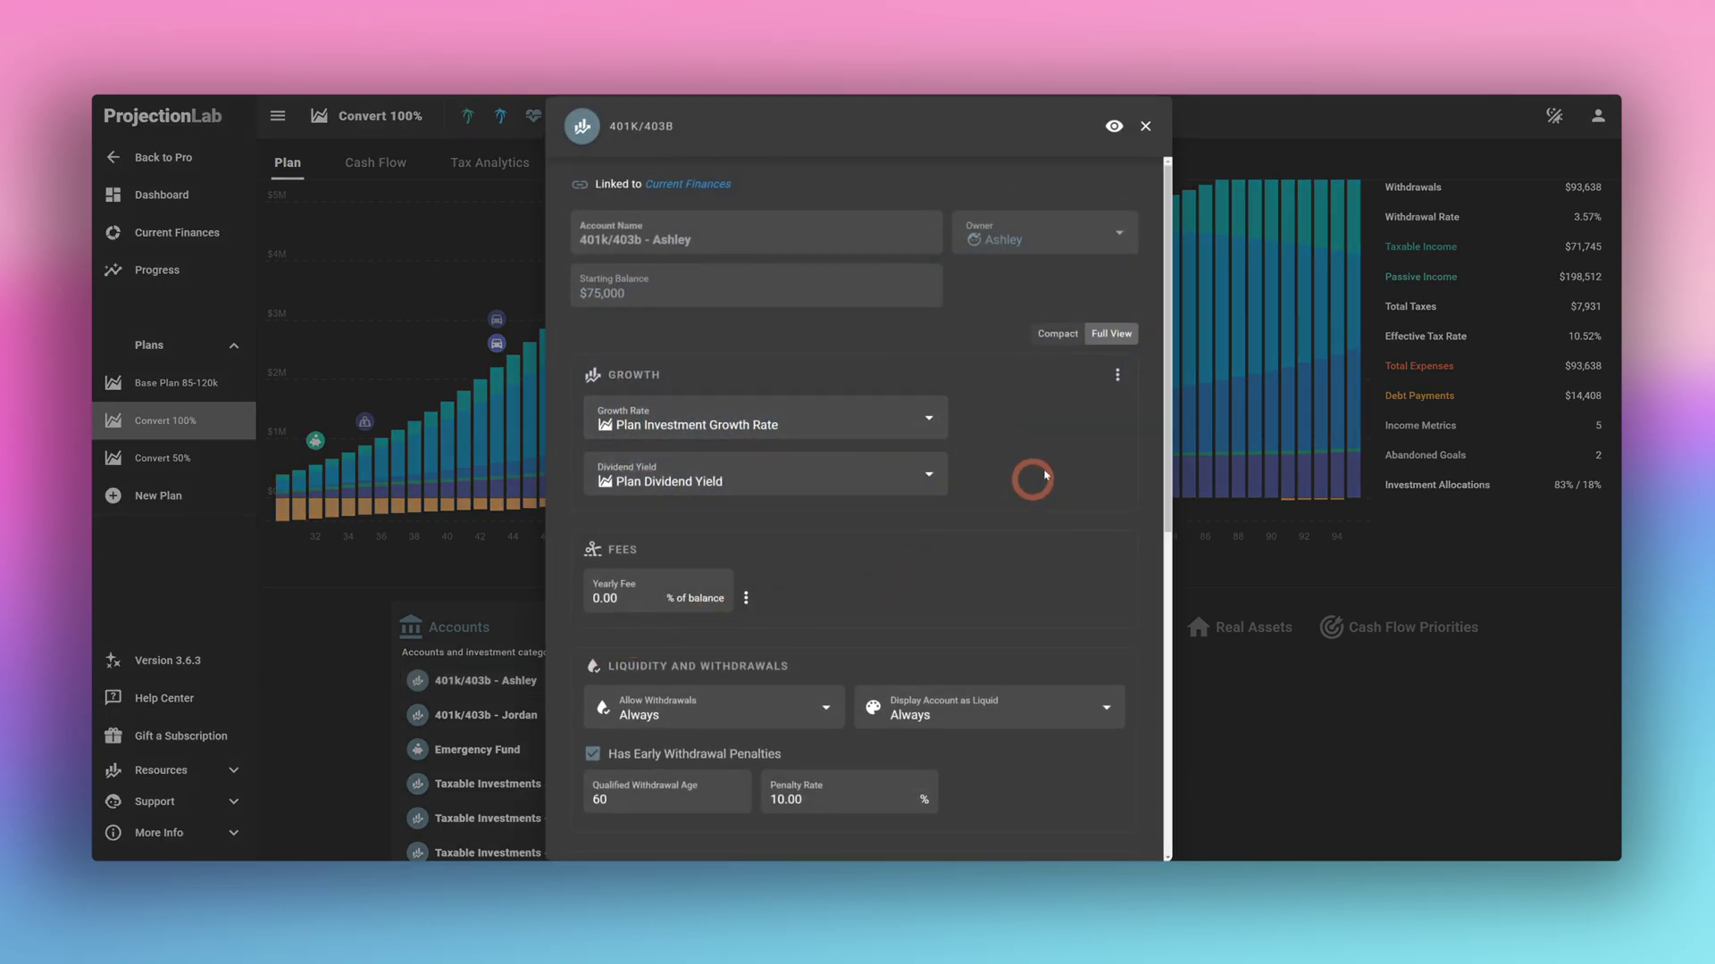
scroll(1017, 444, "down", 6)
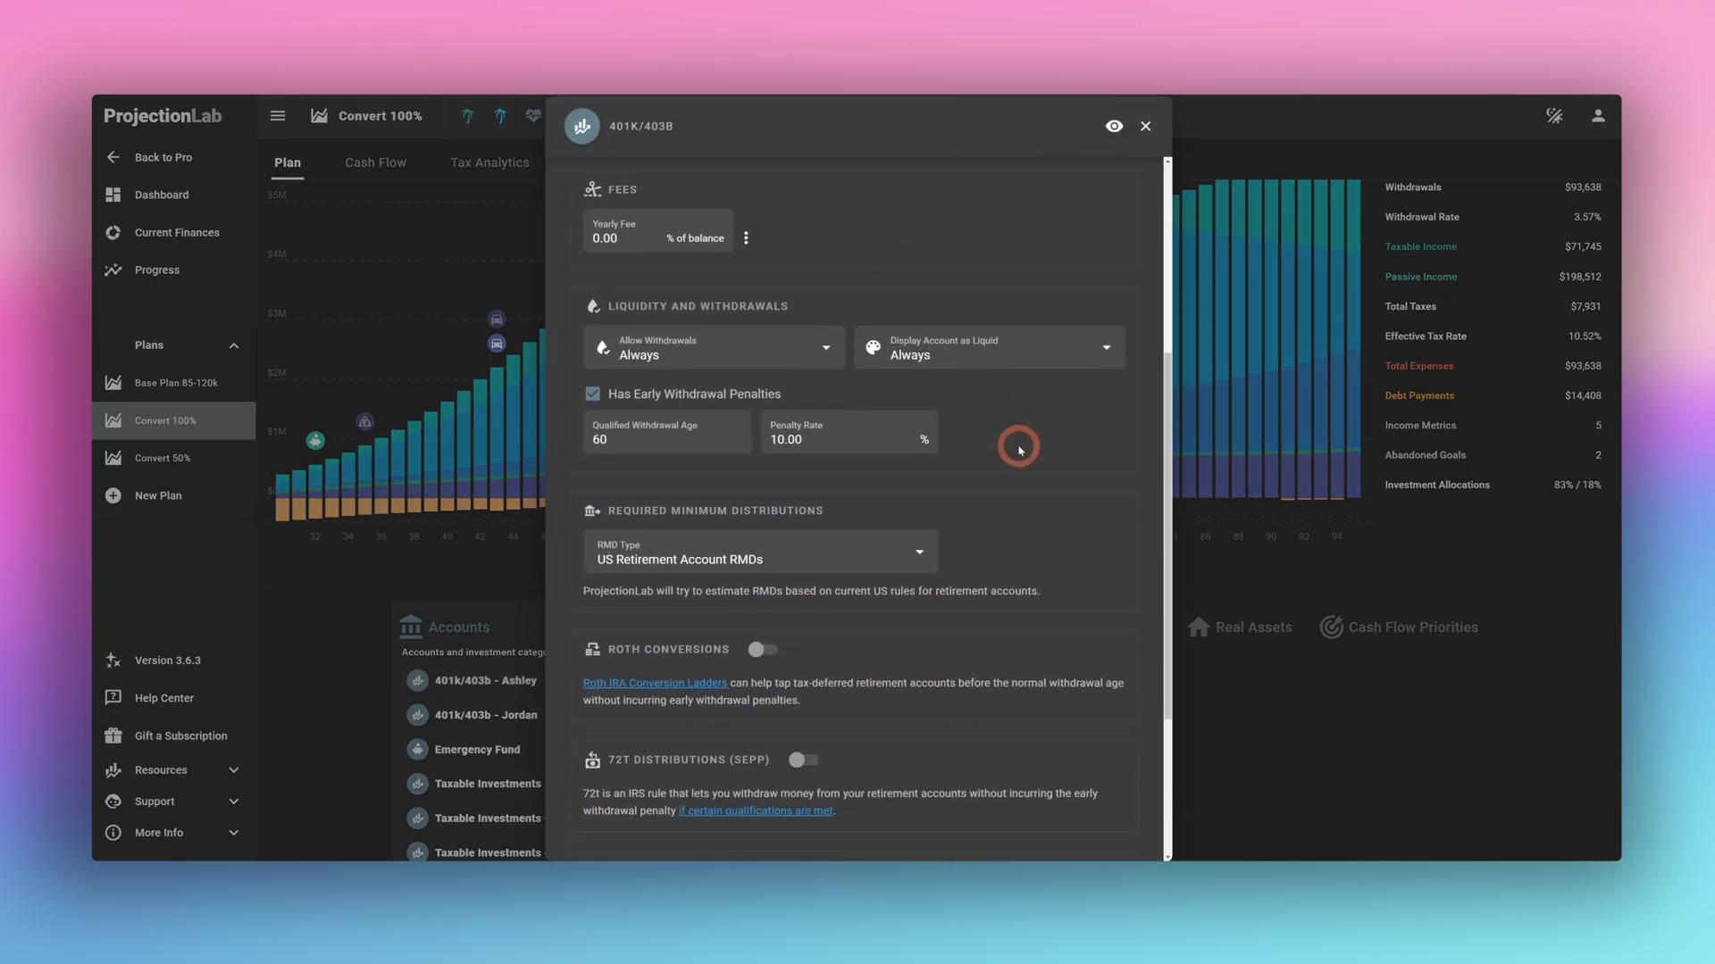
left_click(754, 462)
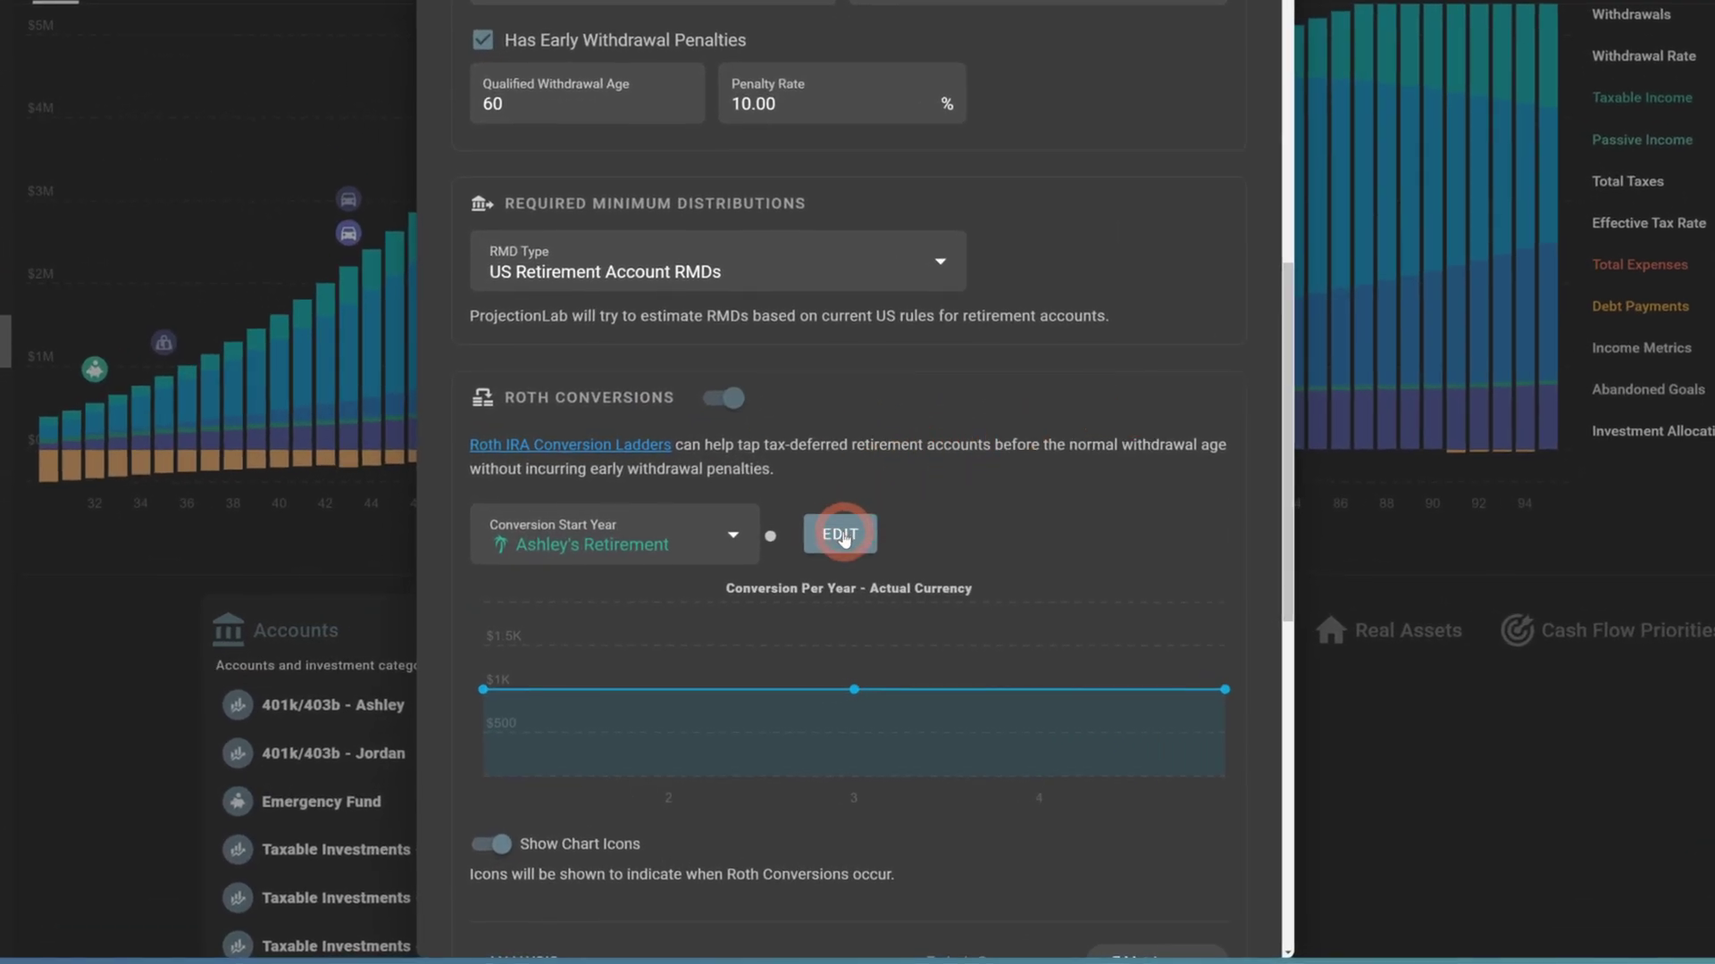
Make the Roth conversion schedule a flat $100,000 per year through year 20, removing the year-3 point.
left_click(840, 535)
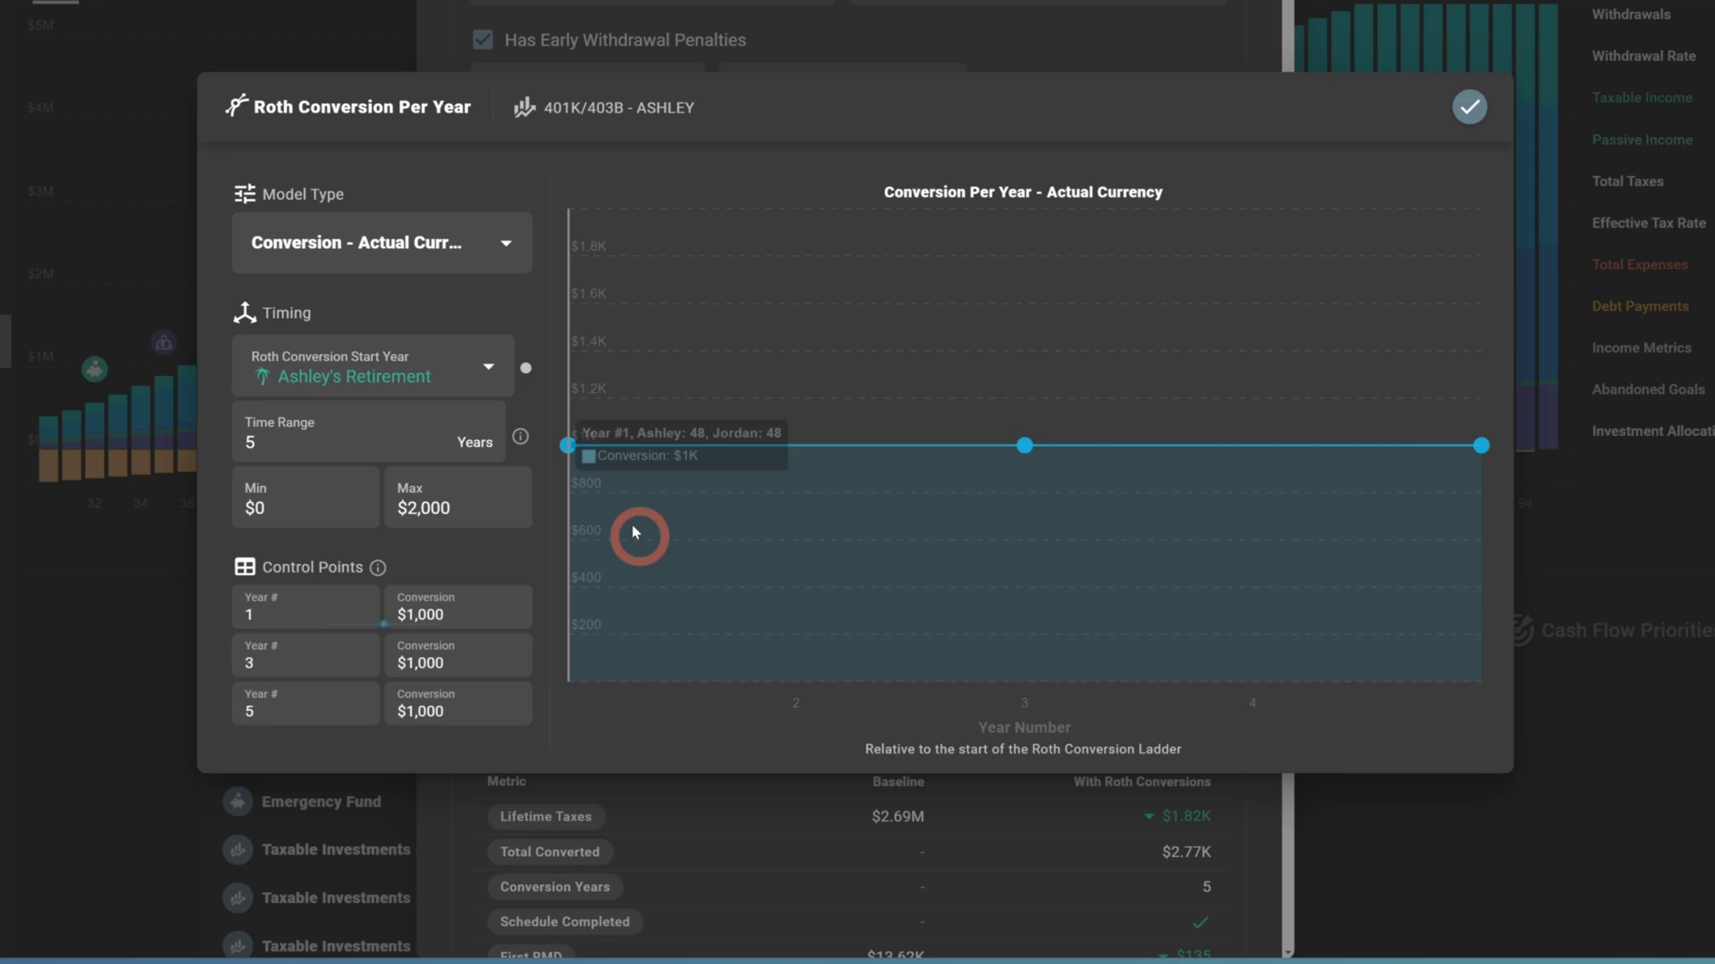
mouse_move(1023, 447)
left_mouse_down()
mouse_move(1026, 405)
mouse_move(1040, 487)
mouse_move(1036, 404)
mouse_move(1041, 467)
left_mouse_up()
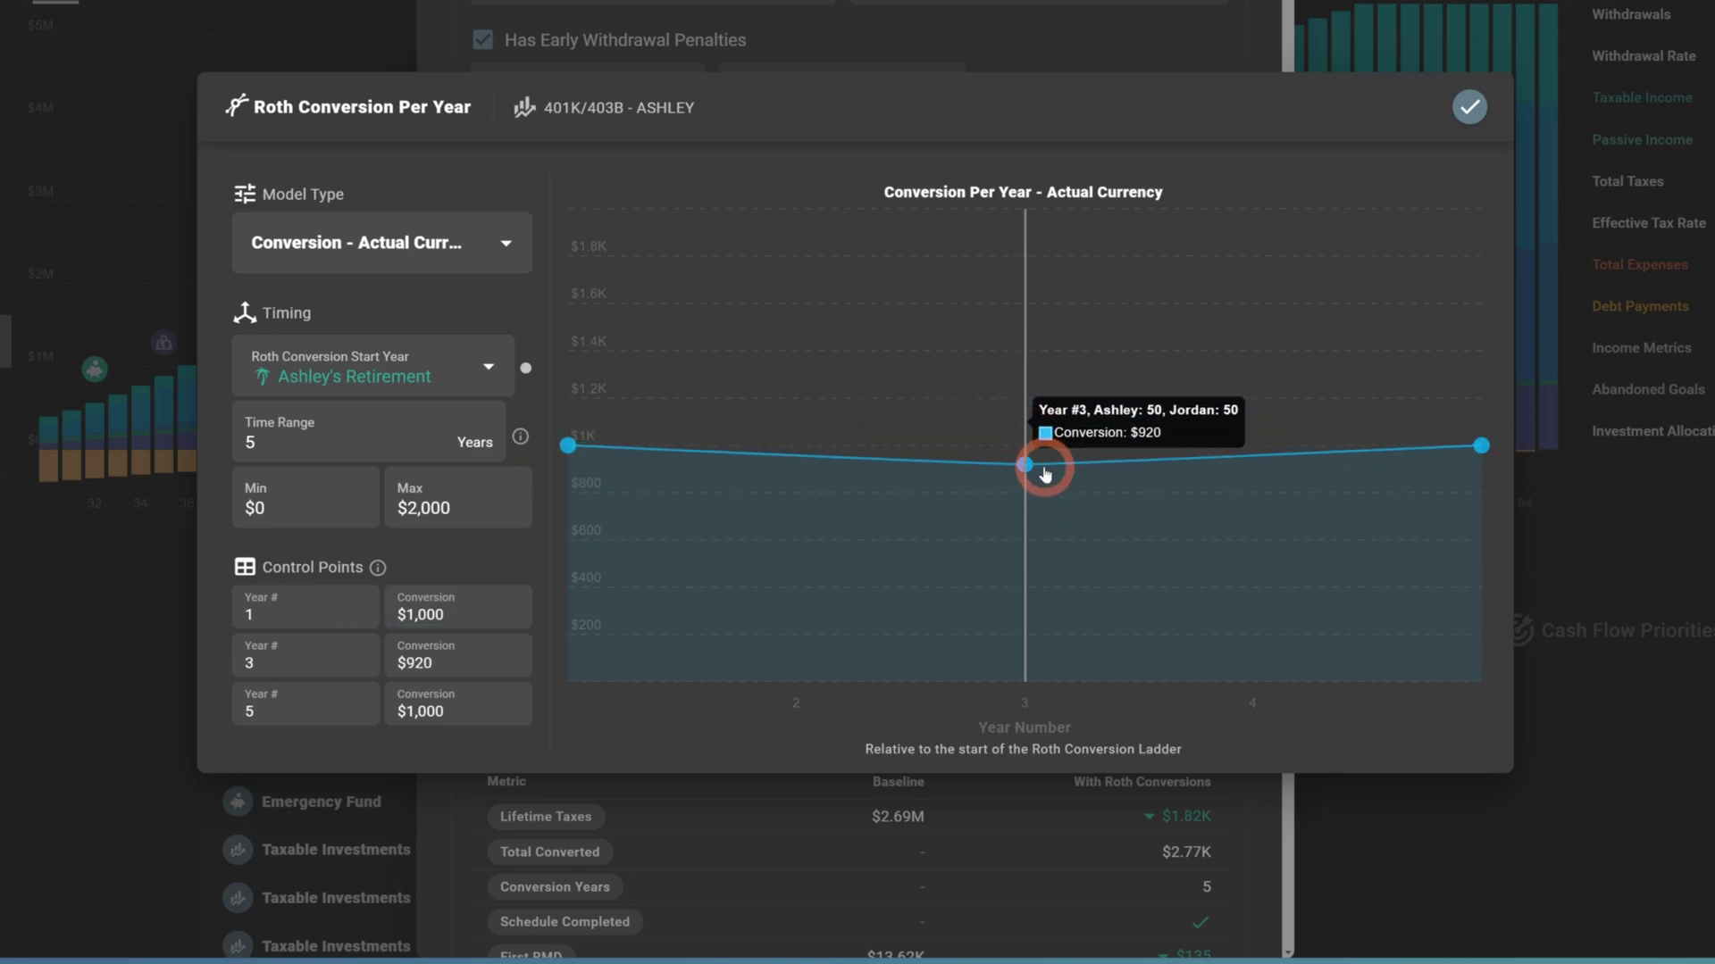
mouse_move(442, 666)
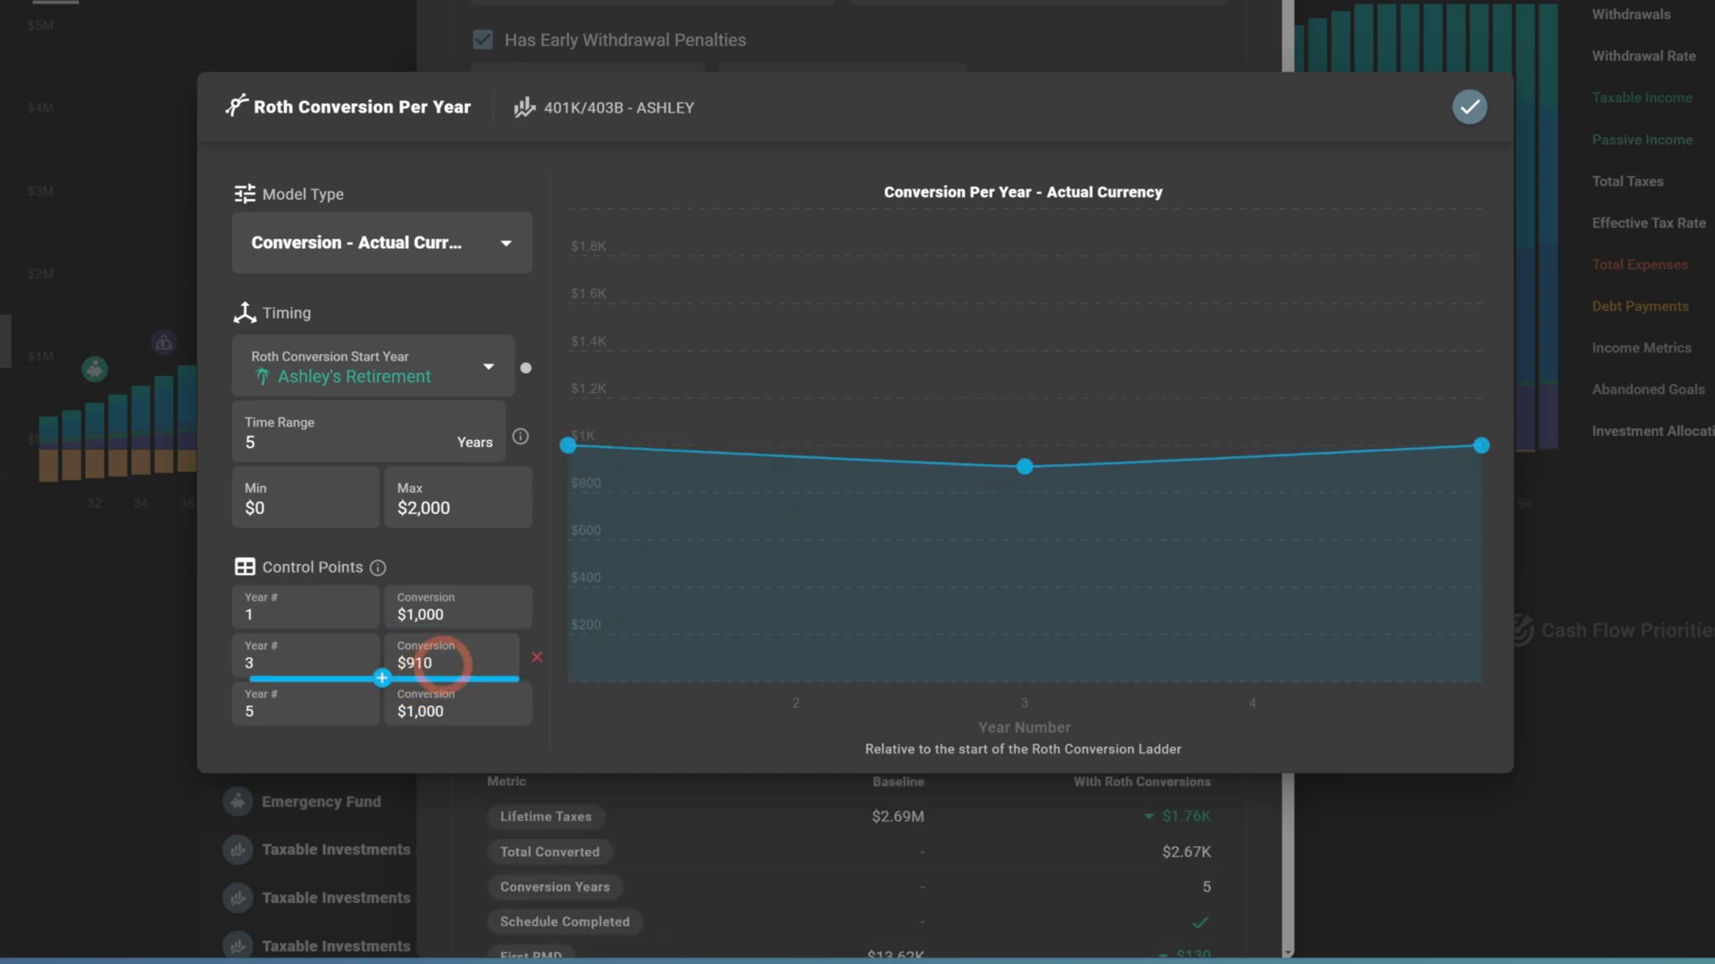
left_click(535, 657)
left_click(294, 662)
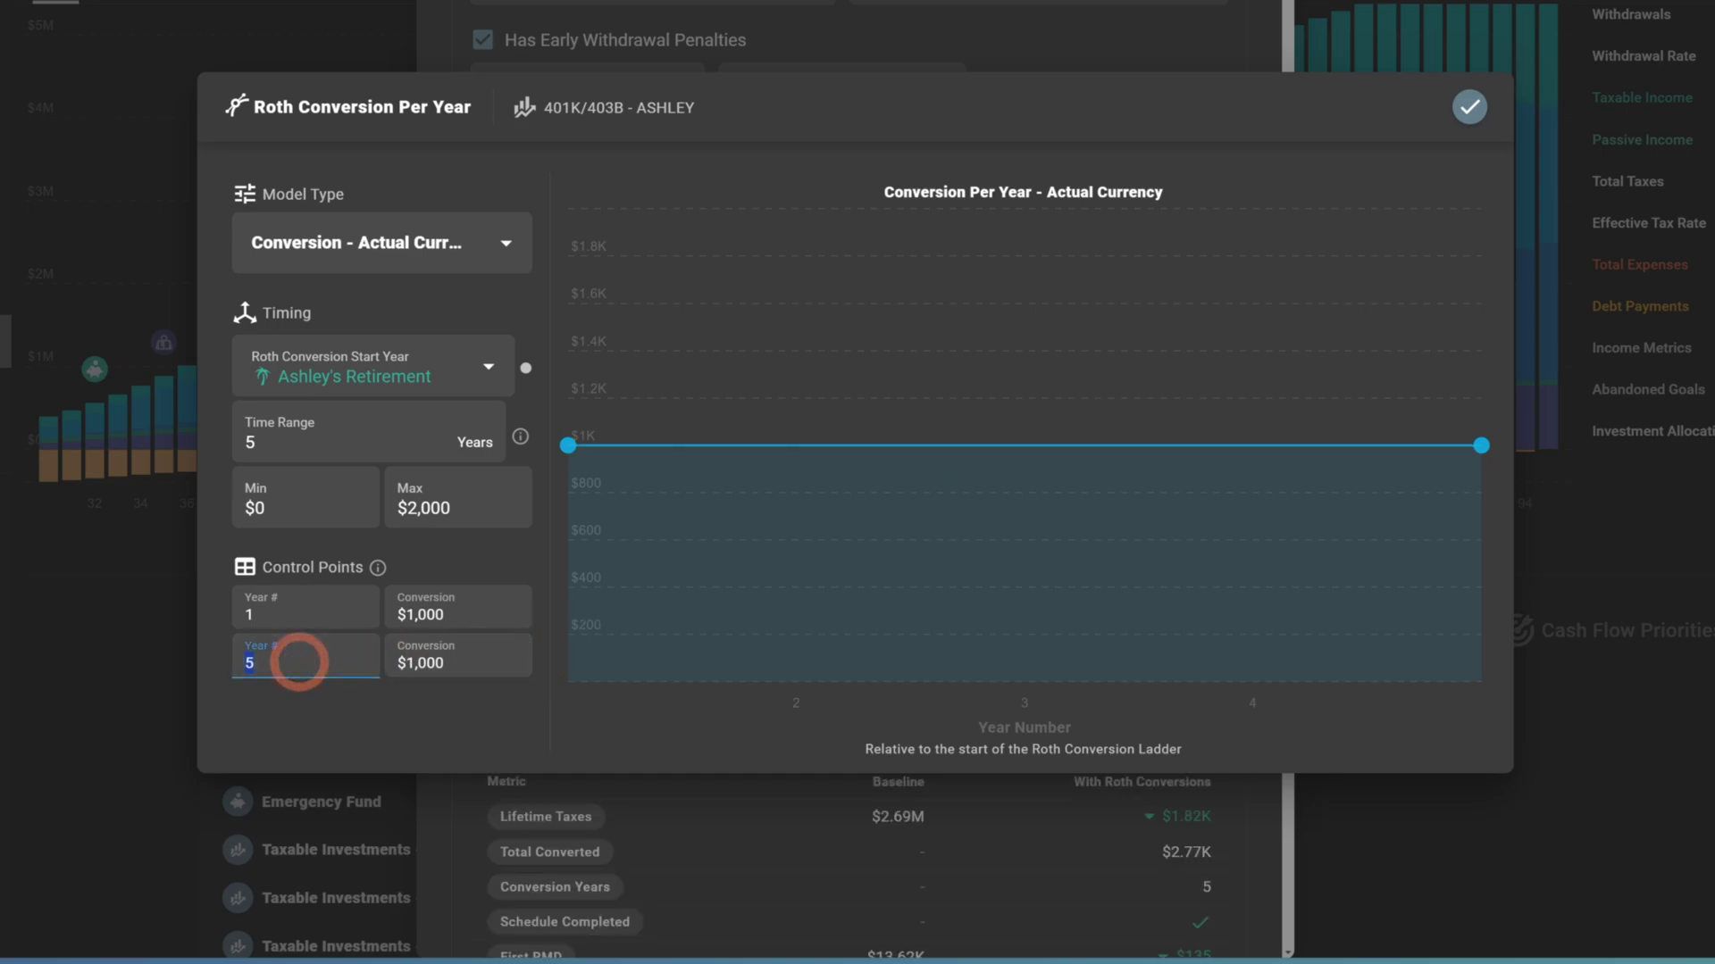
type("20")
left_click(454, 612)
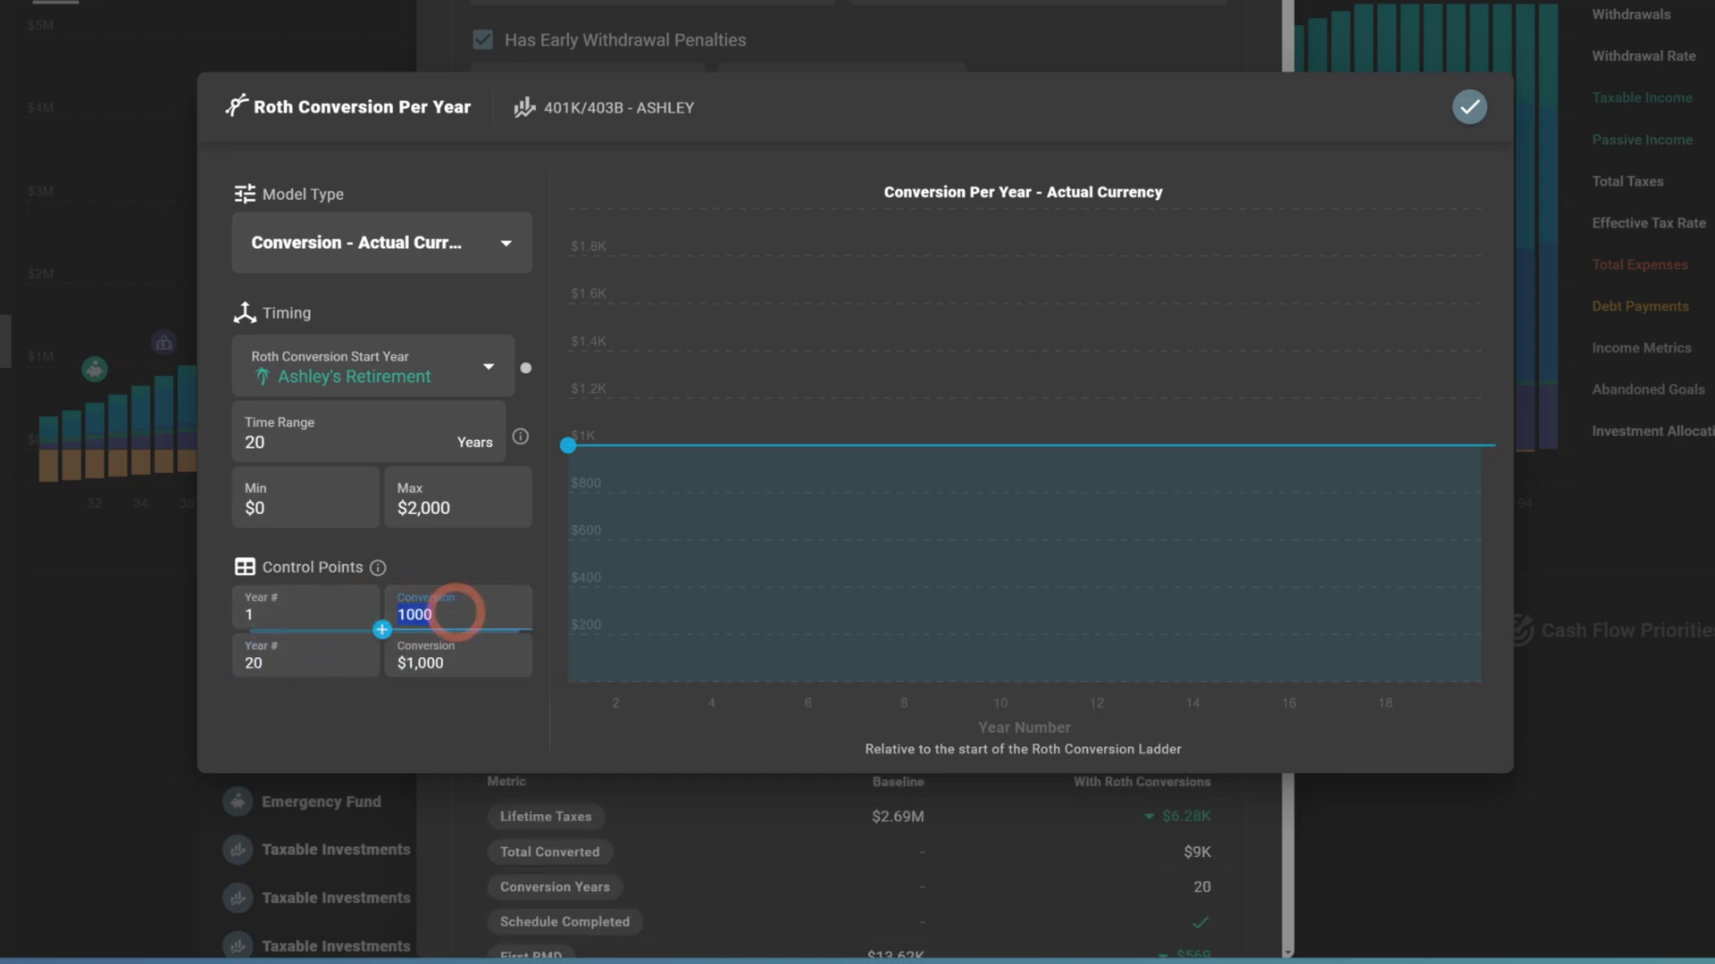
type("100,000")
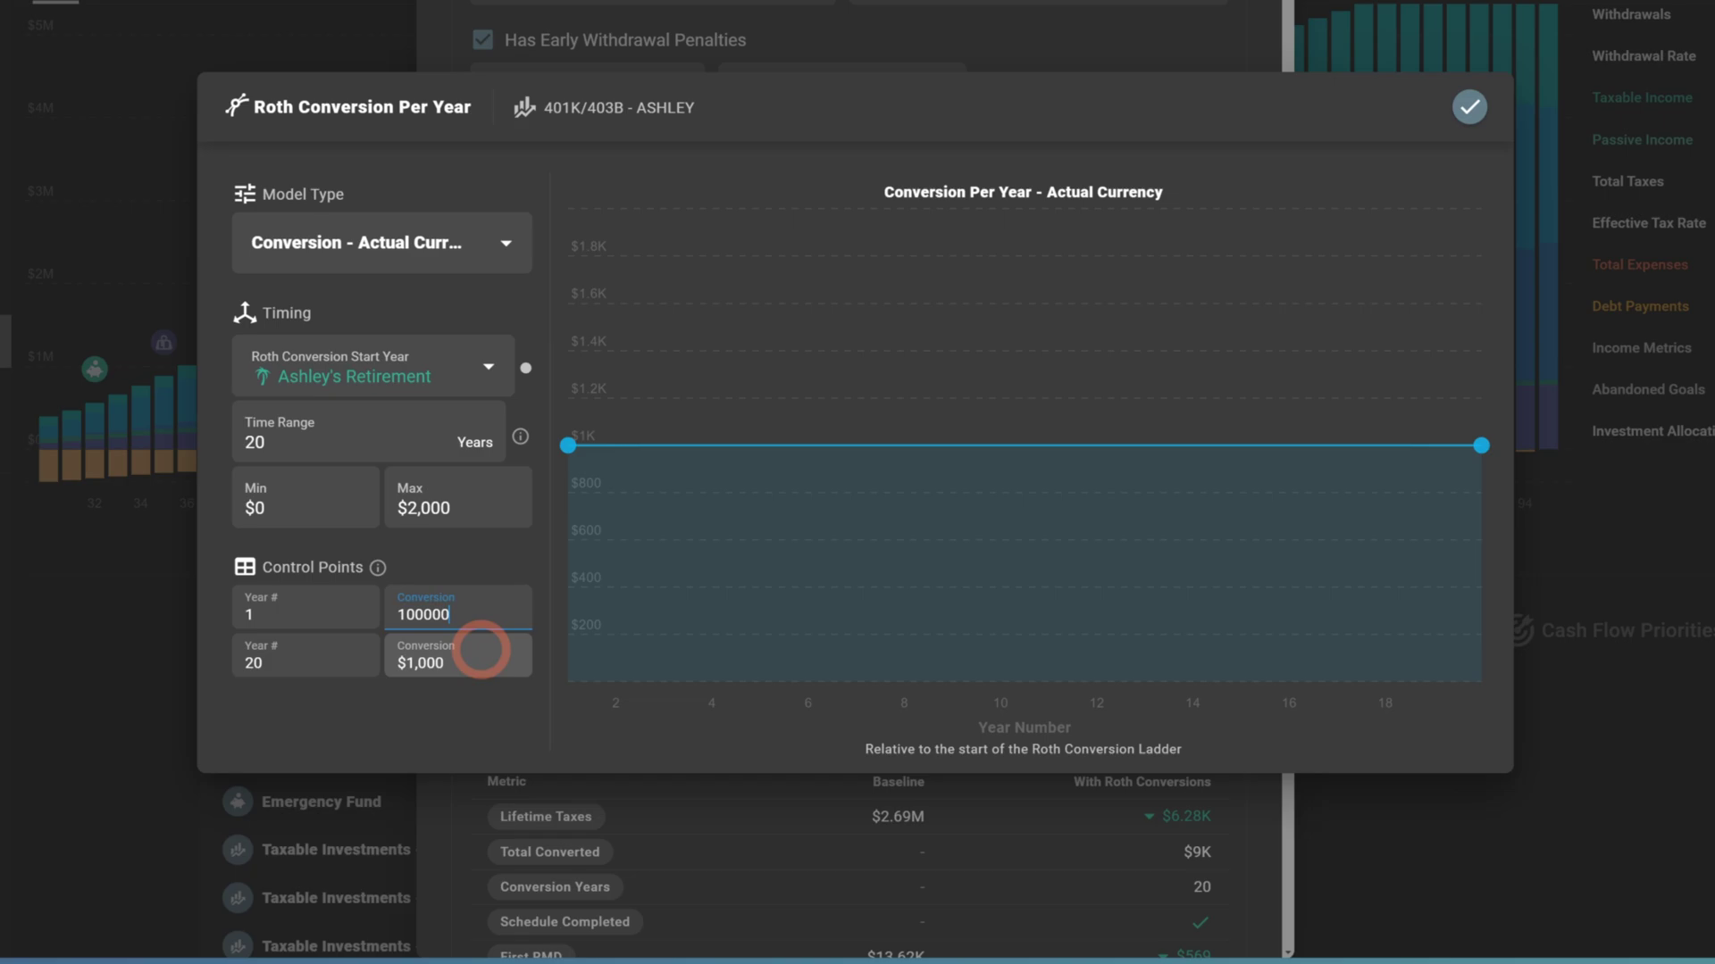
left_click(482, 664)
type("100,000")
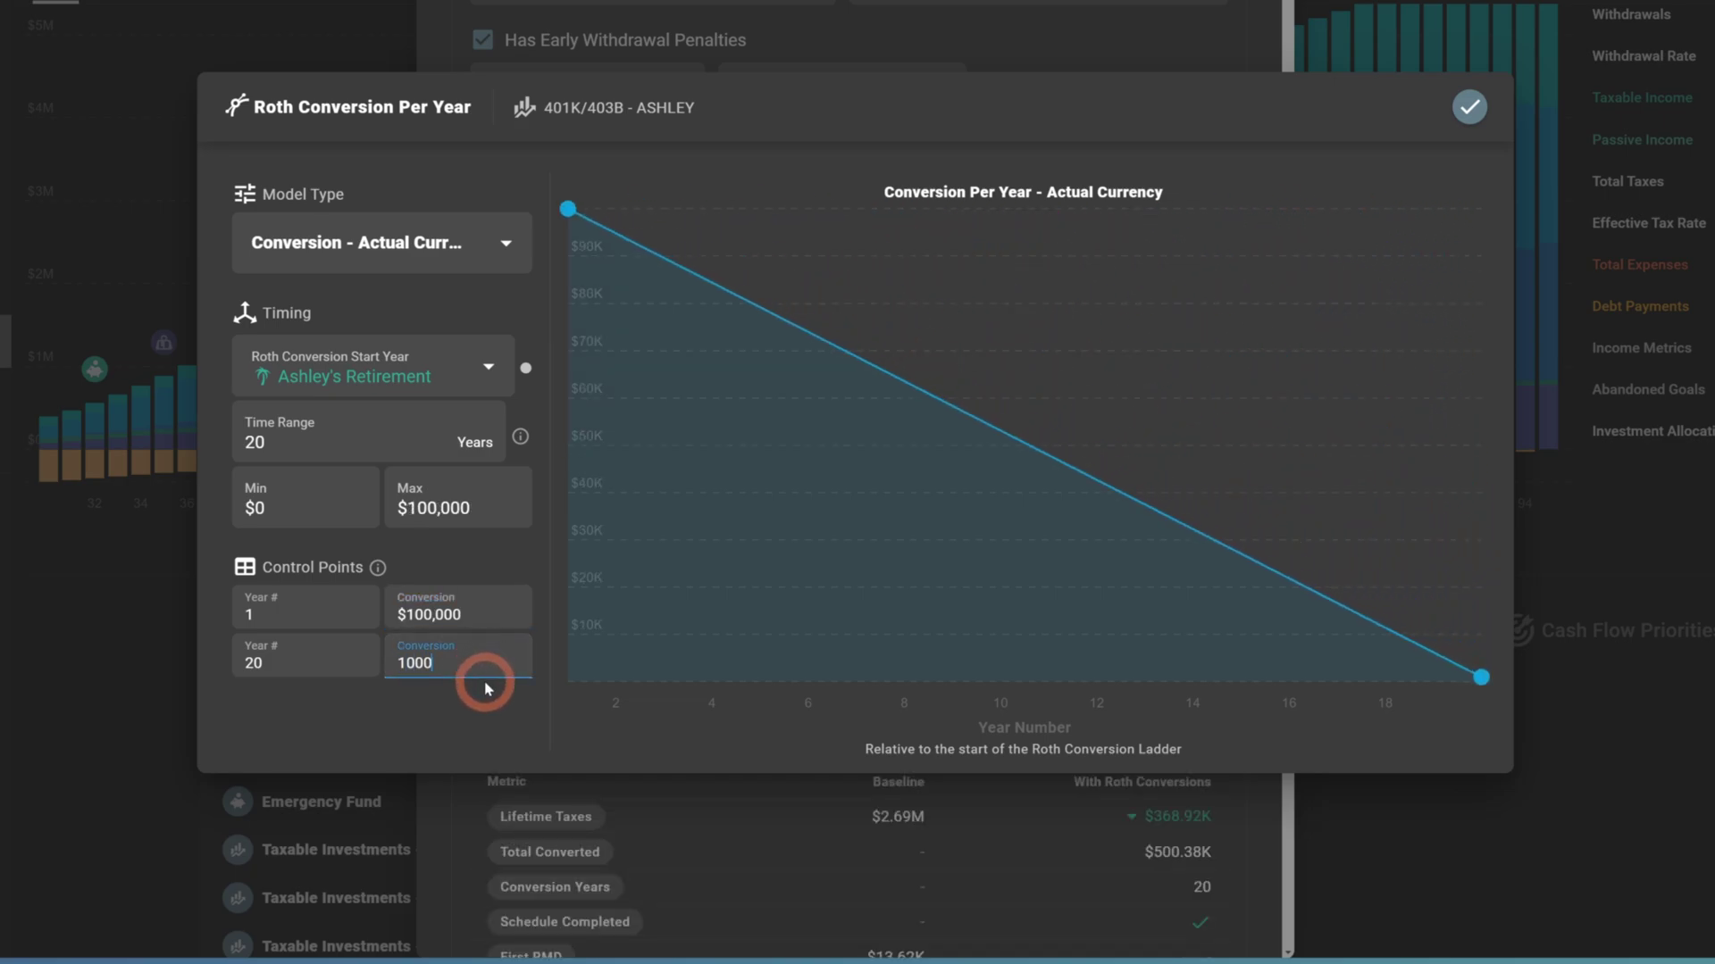
left_click(480, 704)
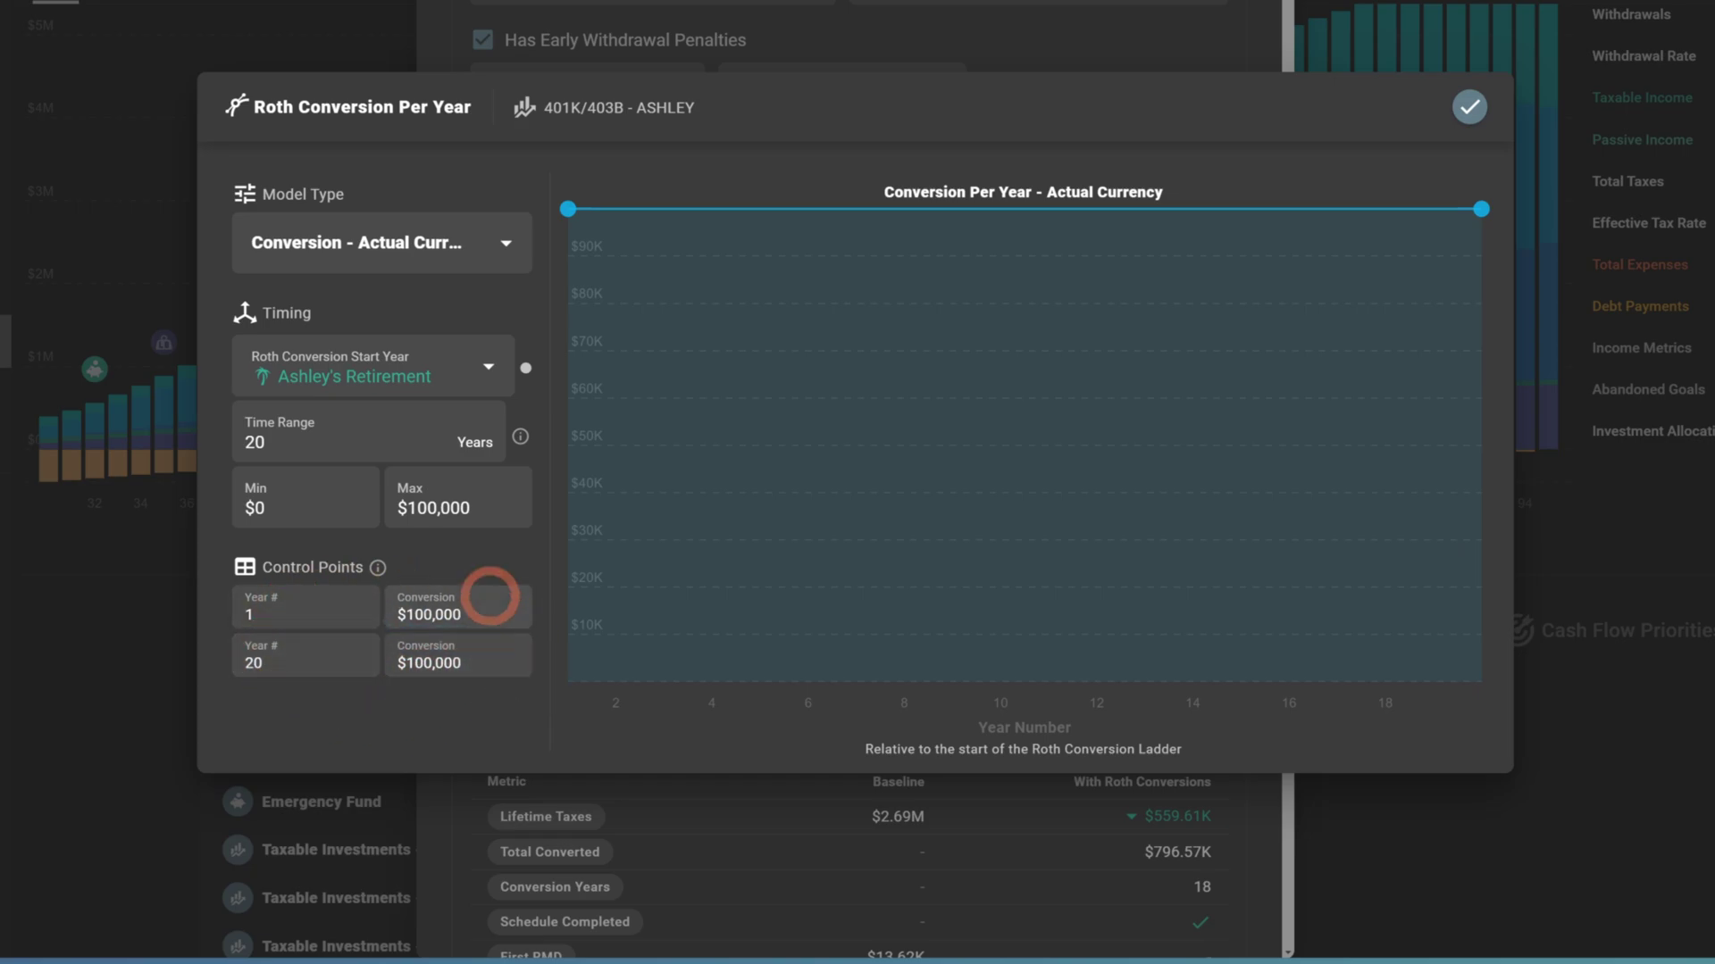
Confirm the schedule, review the 18 conversion years, net worth gain and penalty savings, then save.
left_click(1472, 108)
scroll(1147, 273, "down", 1)
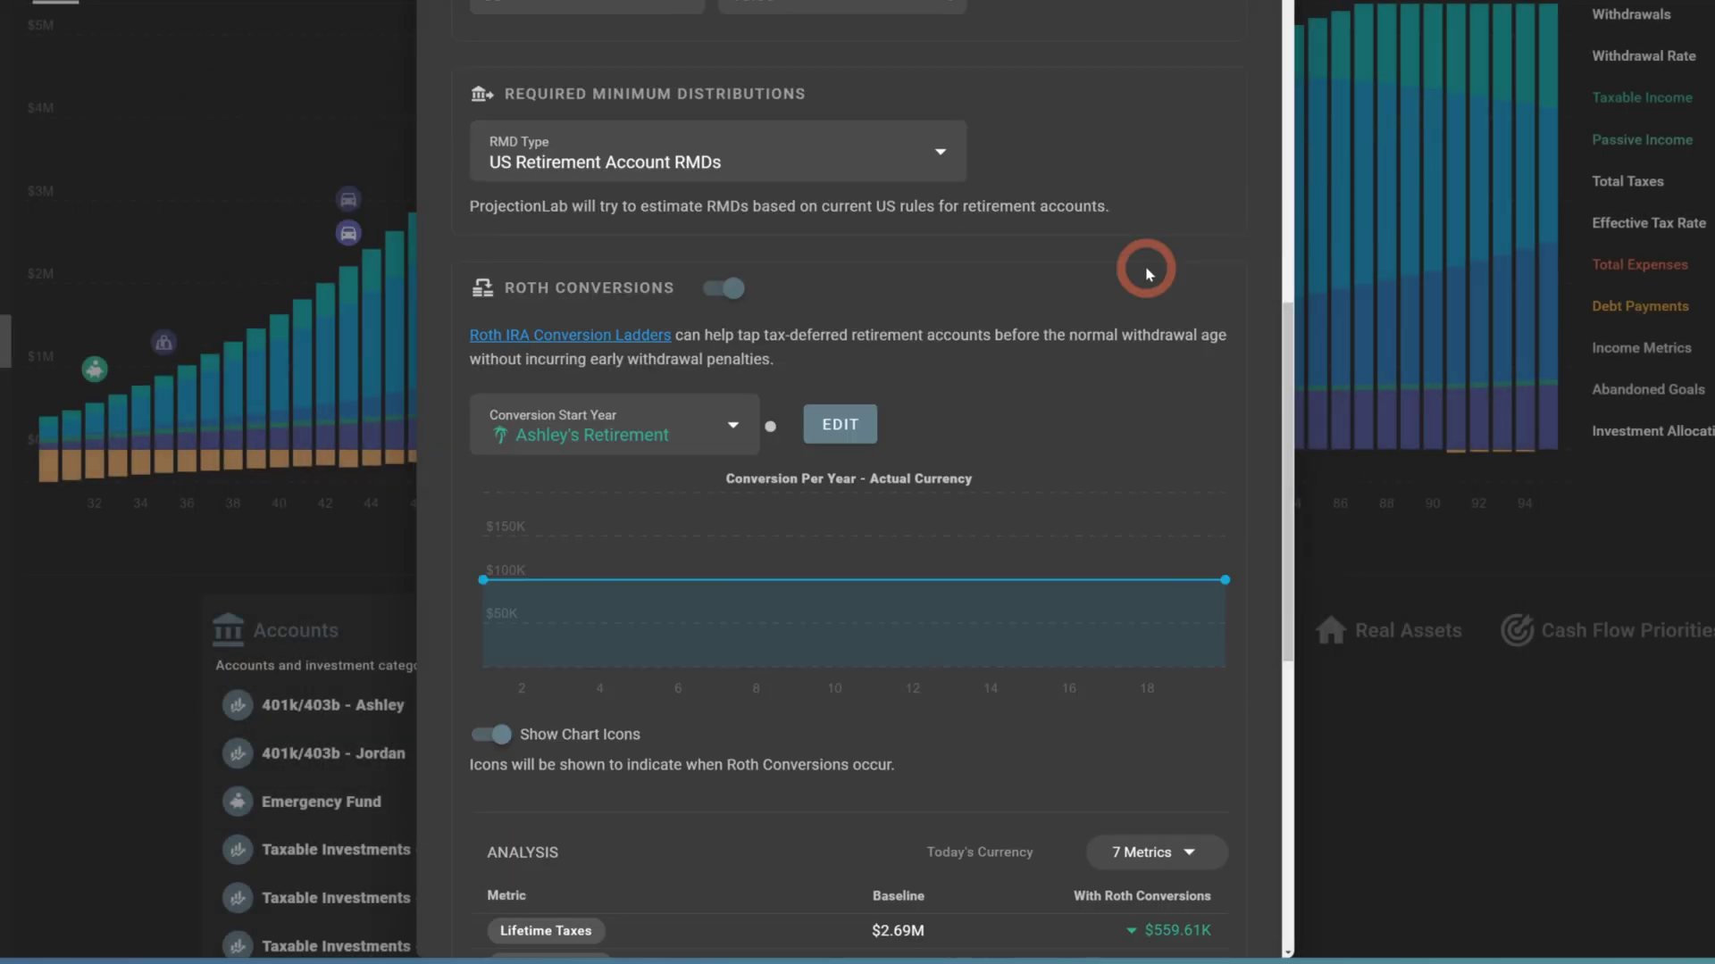
scroll(1145, 265, "down", 3)
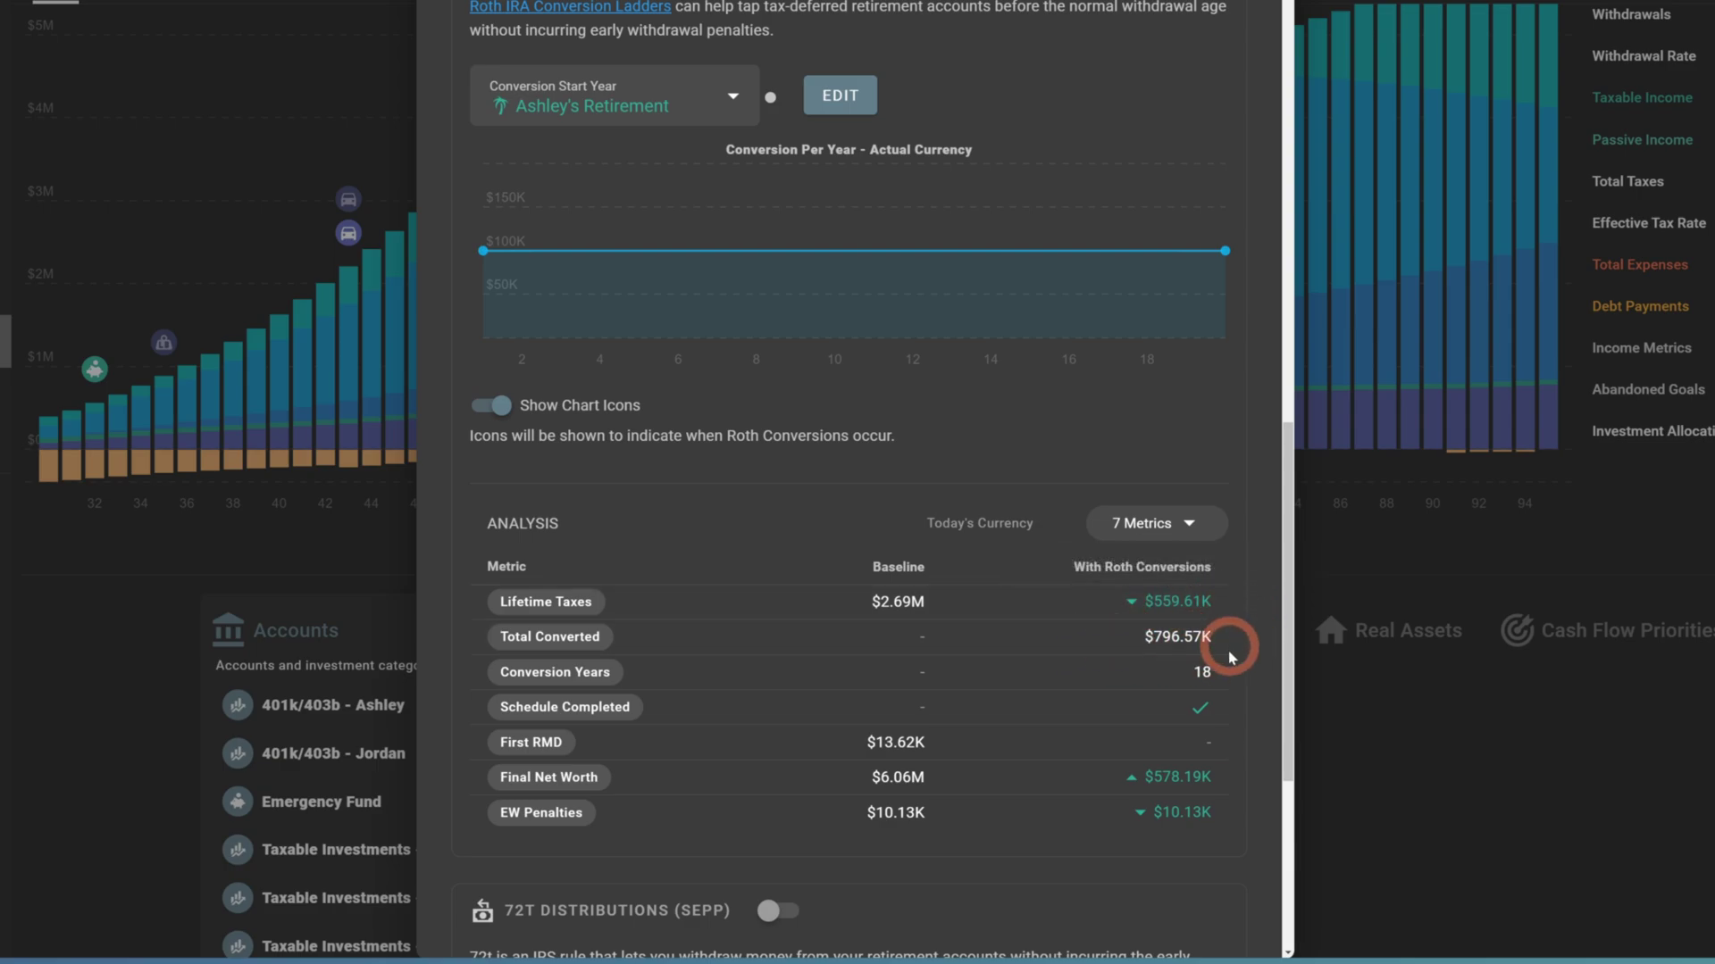
double_click(1202, 672)
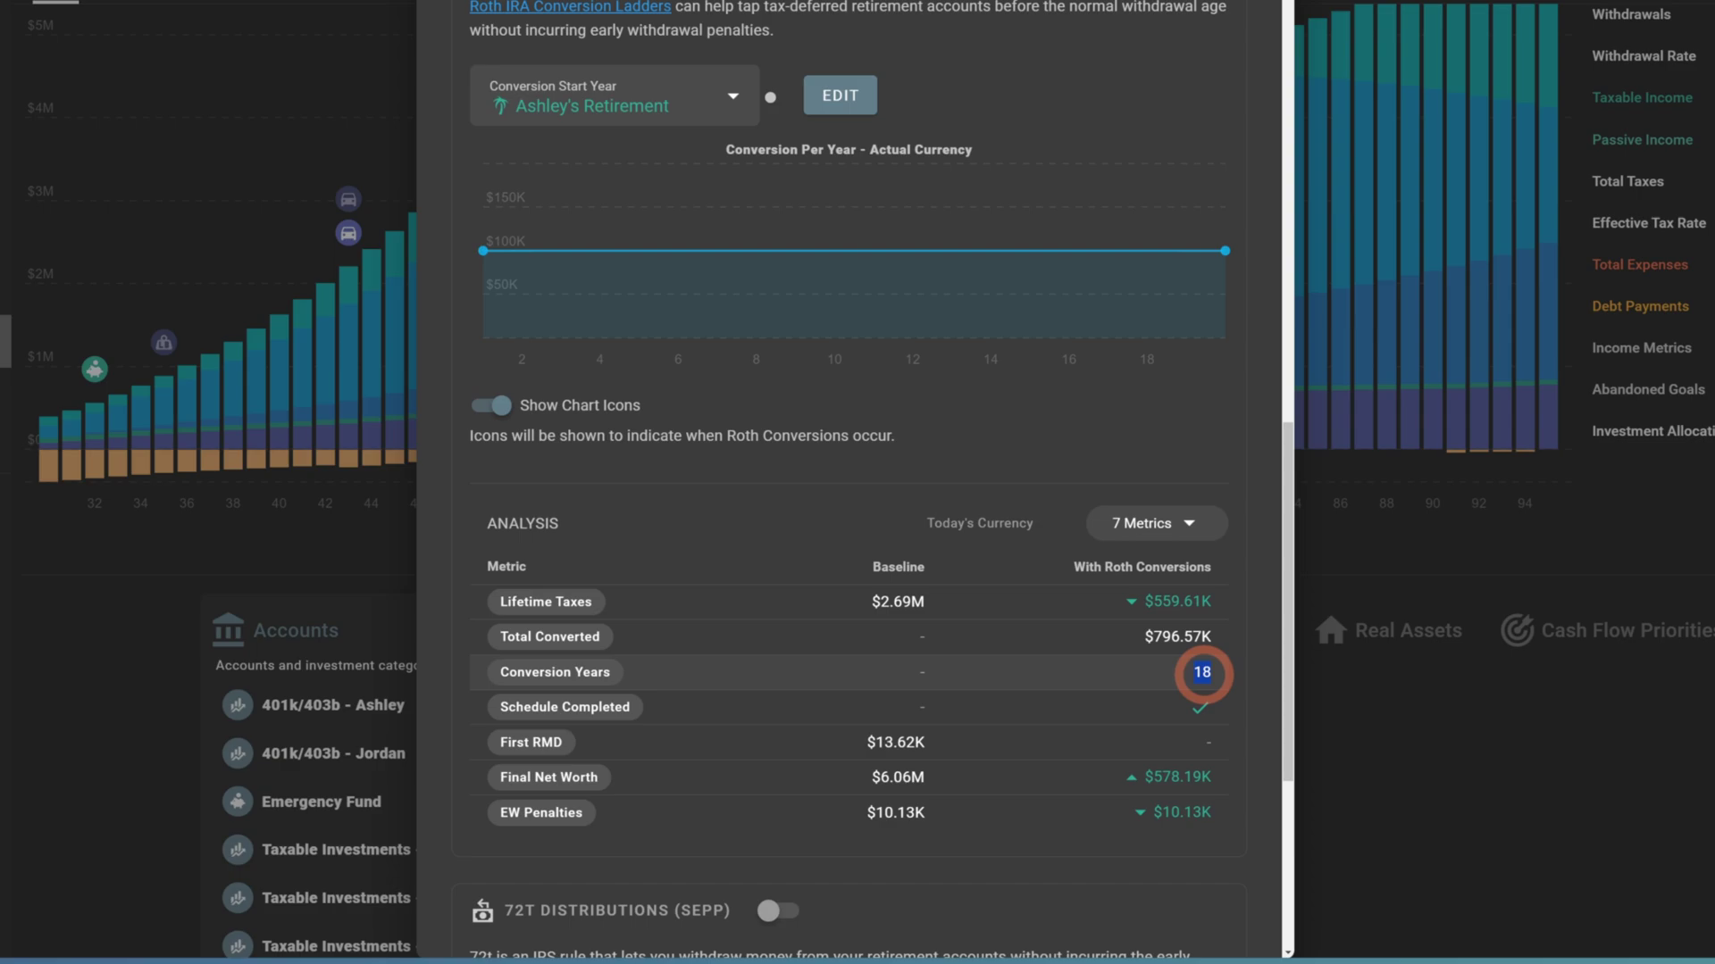
double_click(1202, 673)
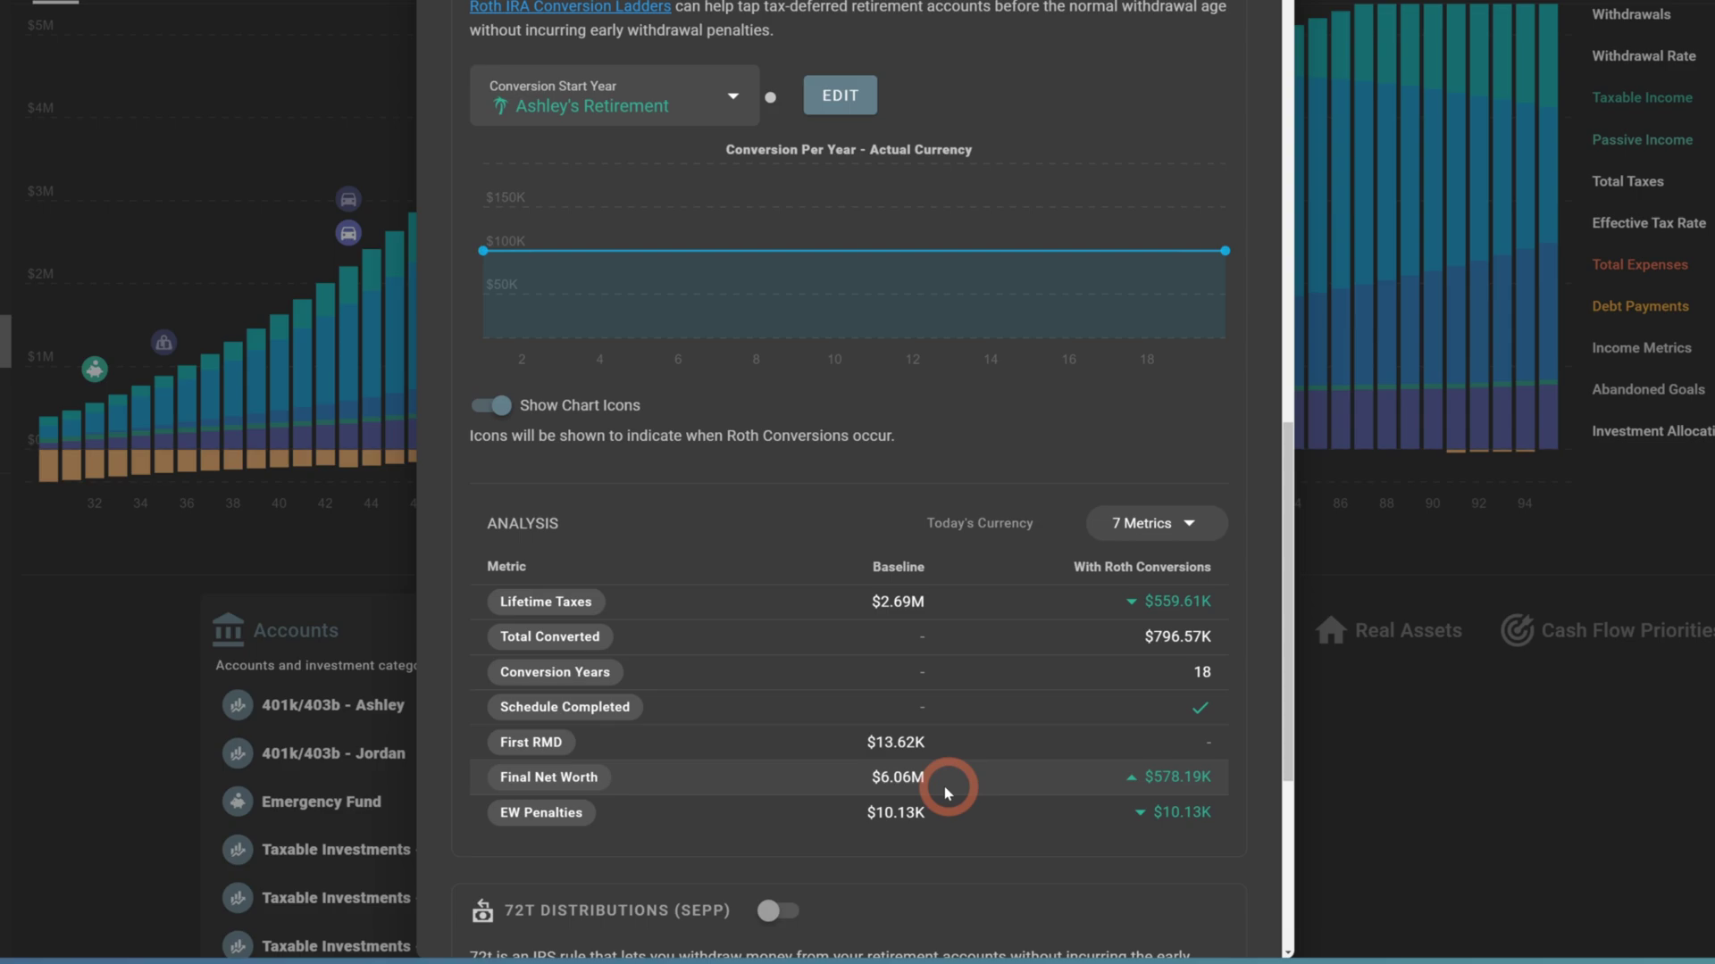
left_click_drag(1075, 786, 1233, 785)
left_click(1221, 821)
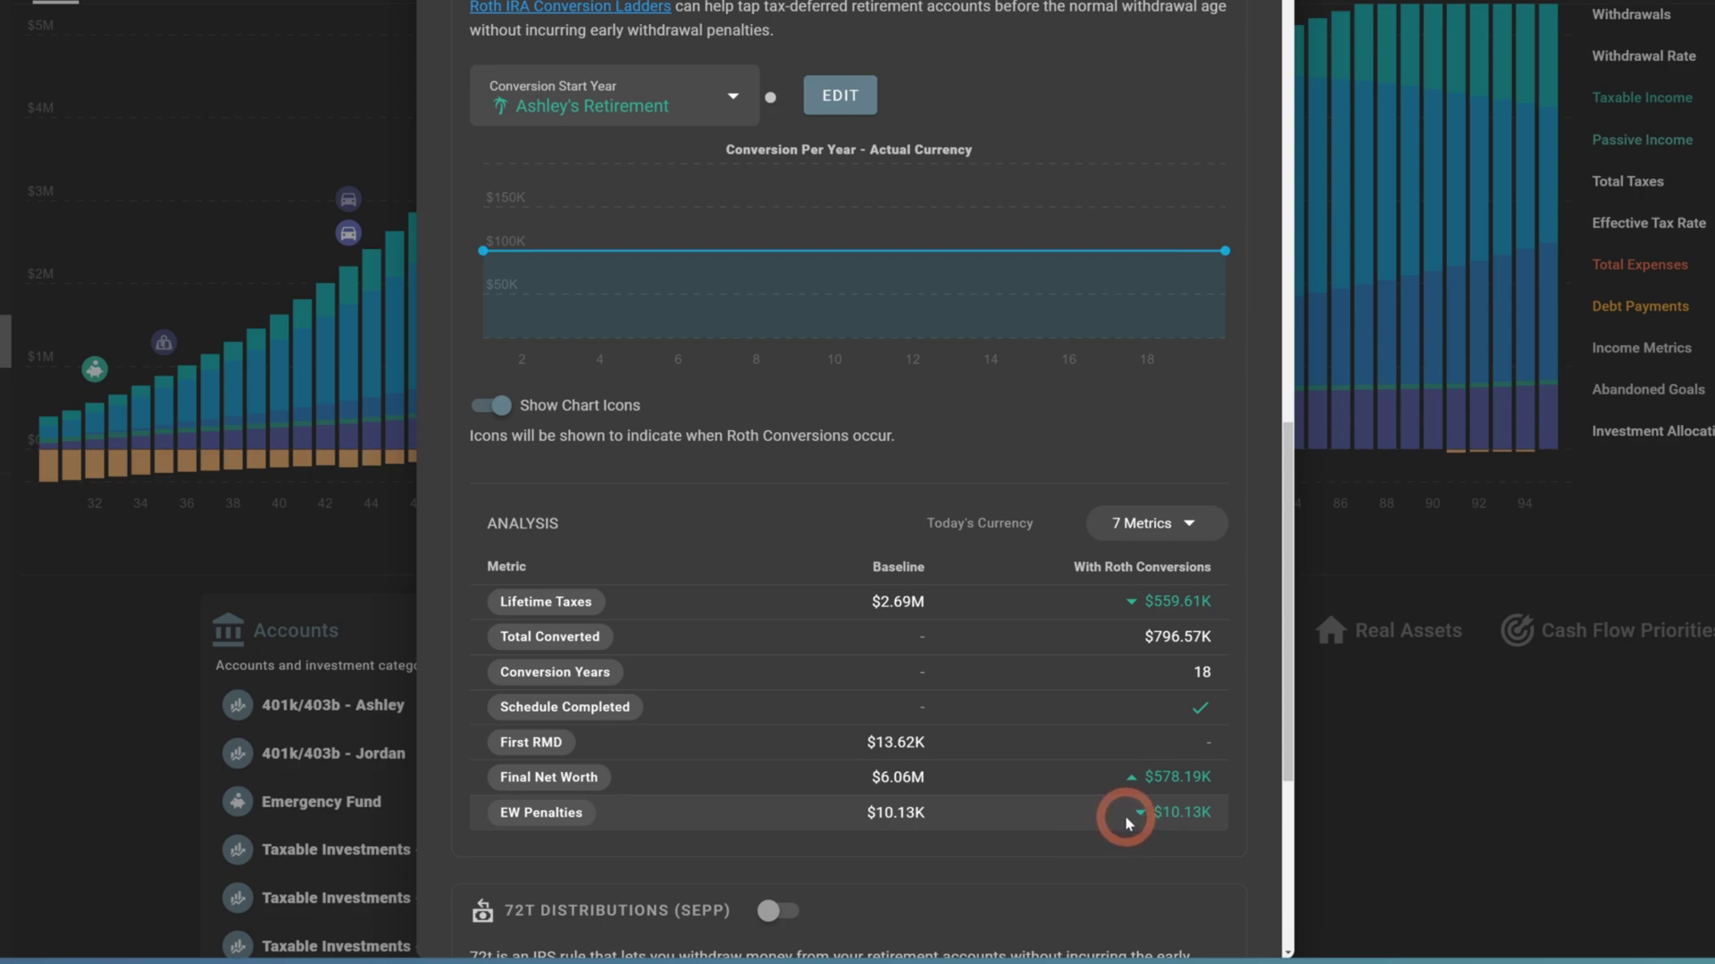
mouse_move(1192, 814)
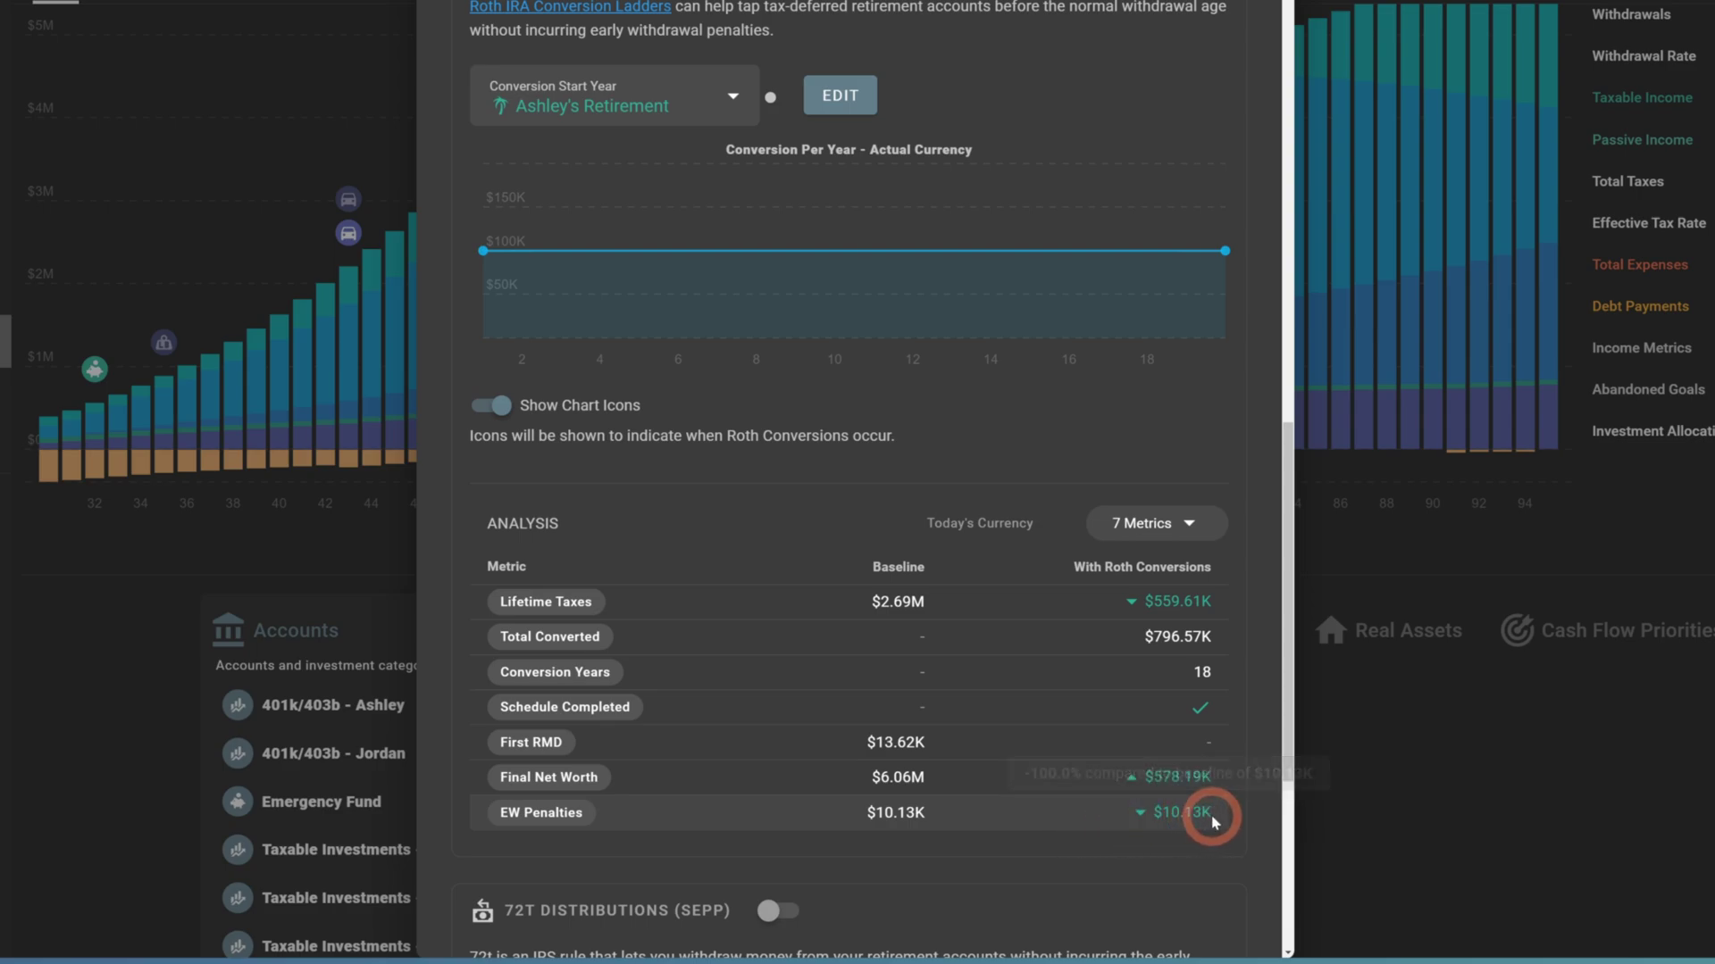
left_click_drag(1211, 819, 1168, 814)
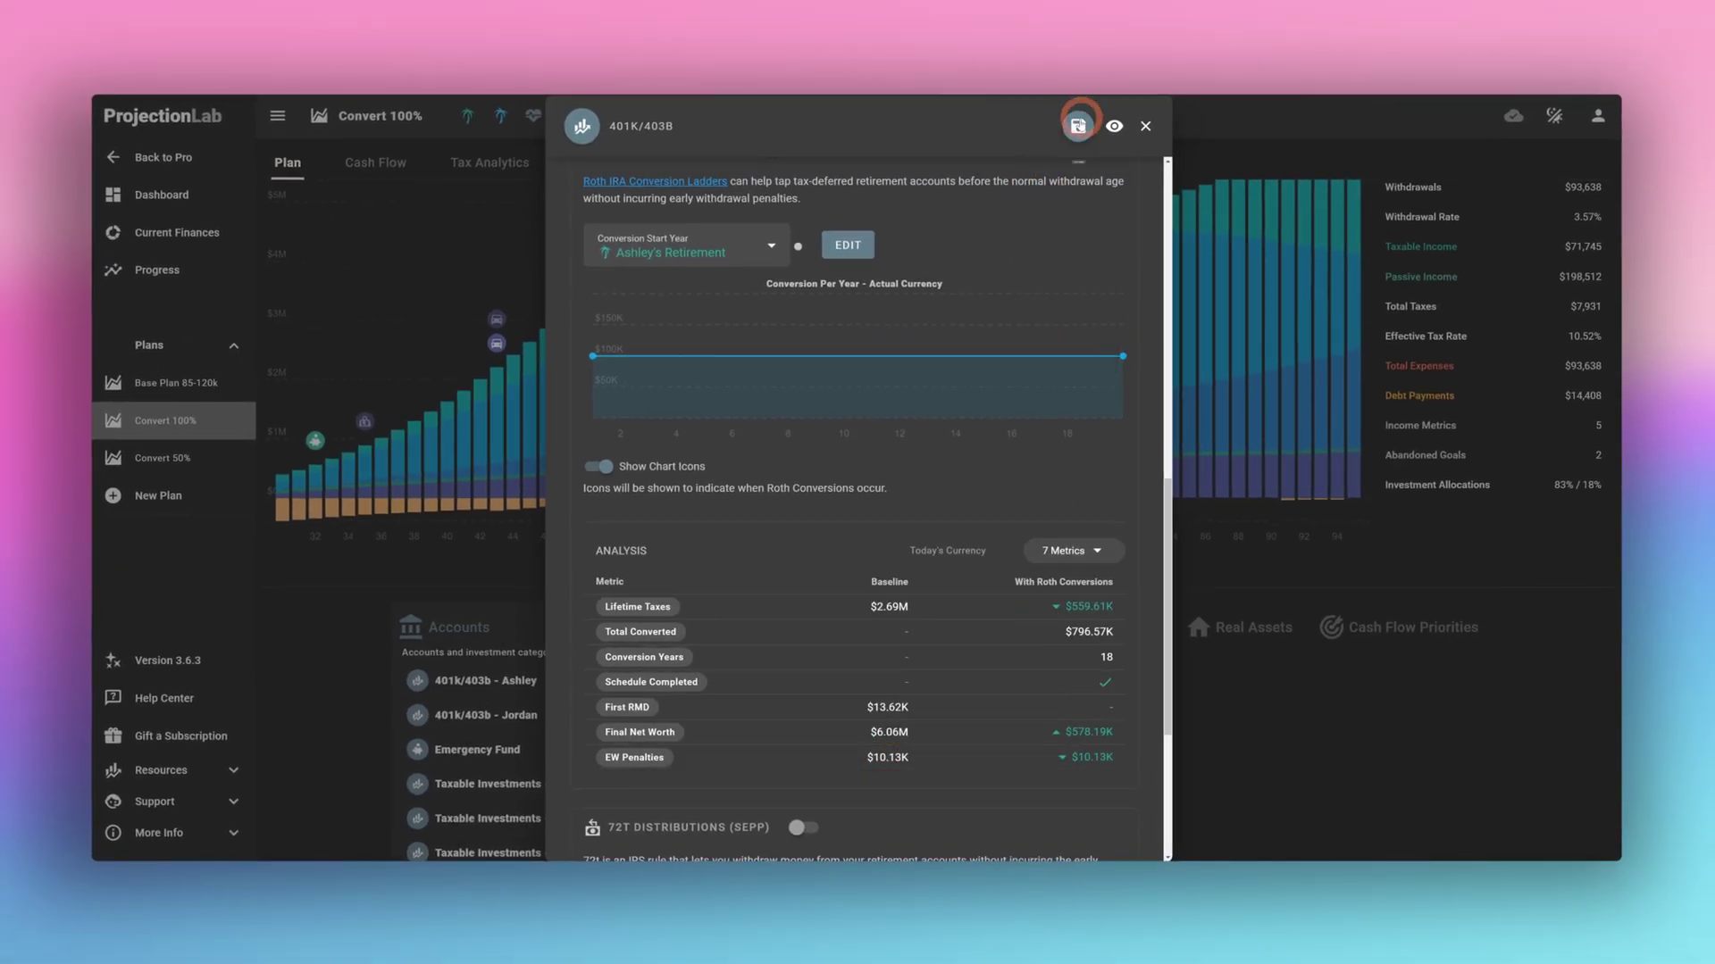
left_click(1078, 126)
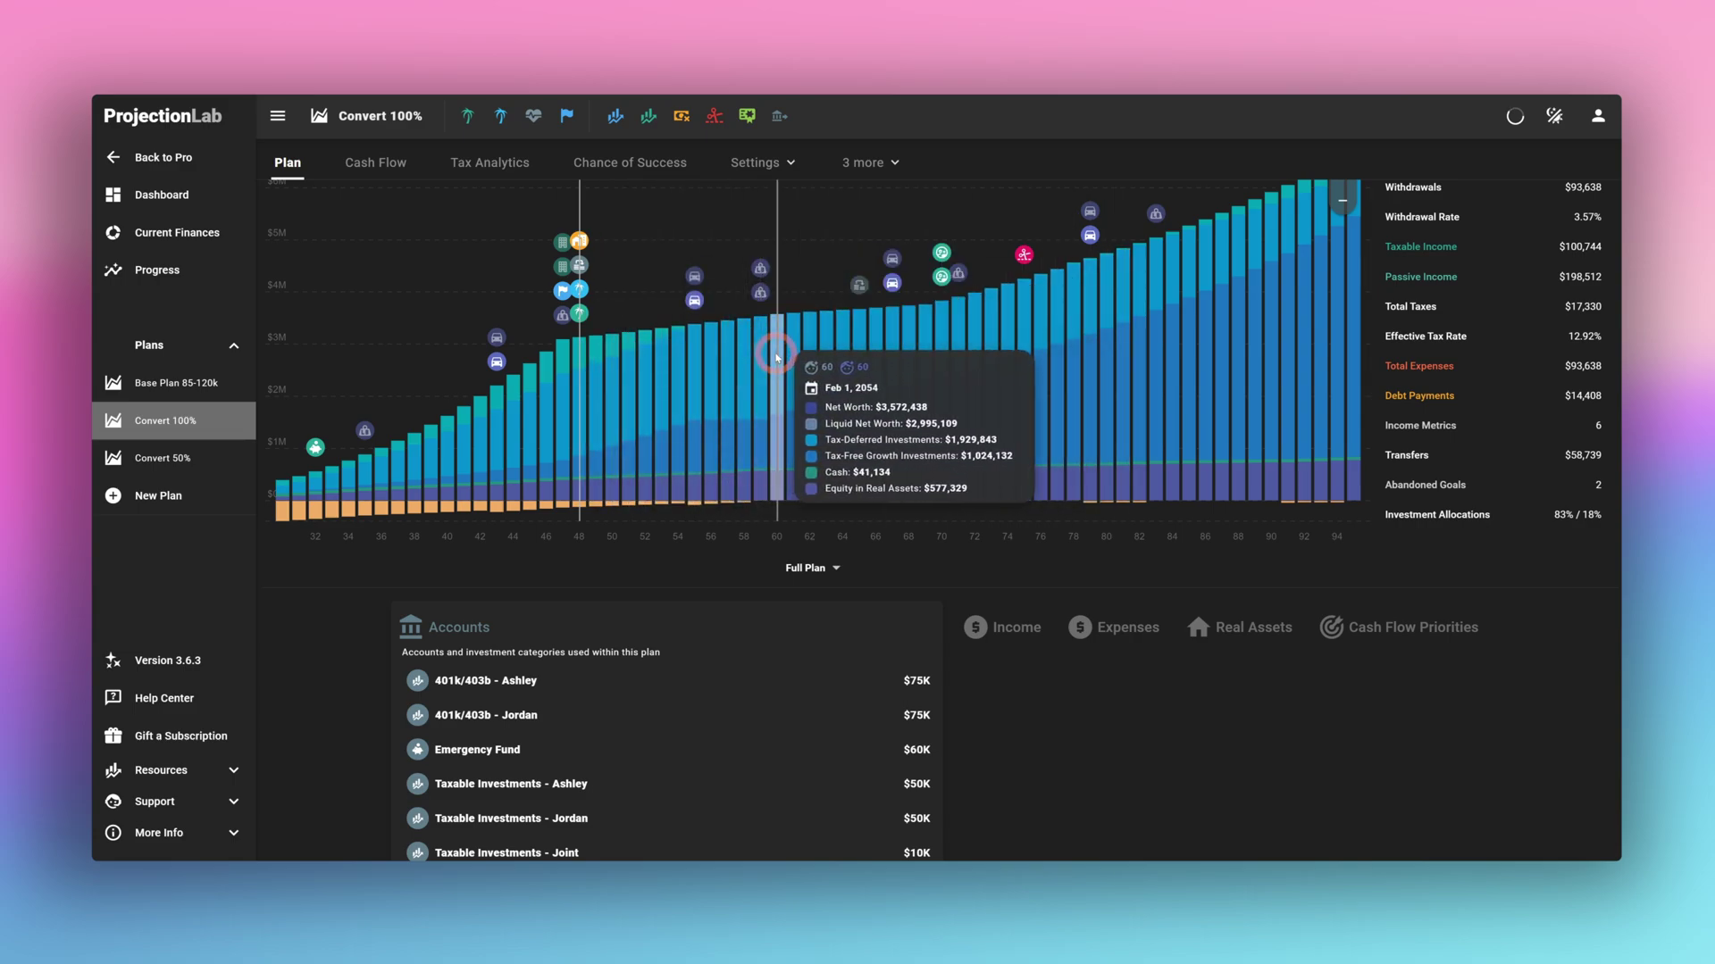
mouse_move(1023, 257)
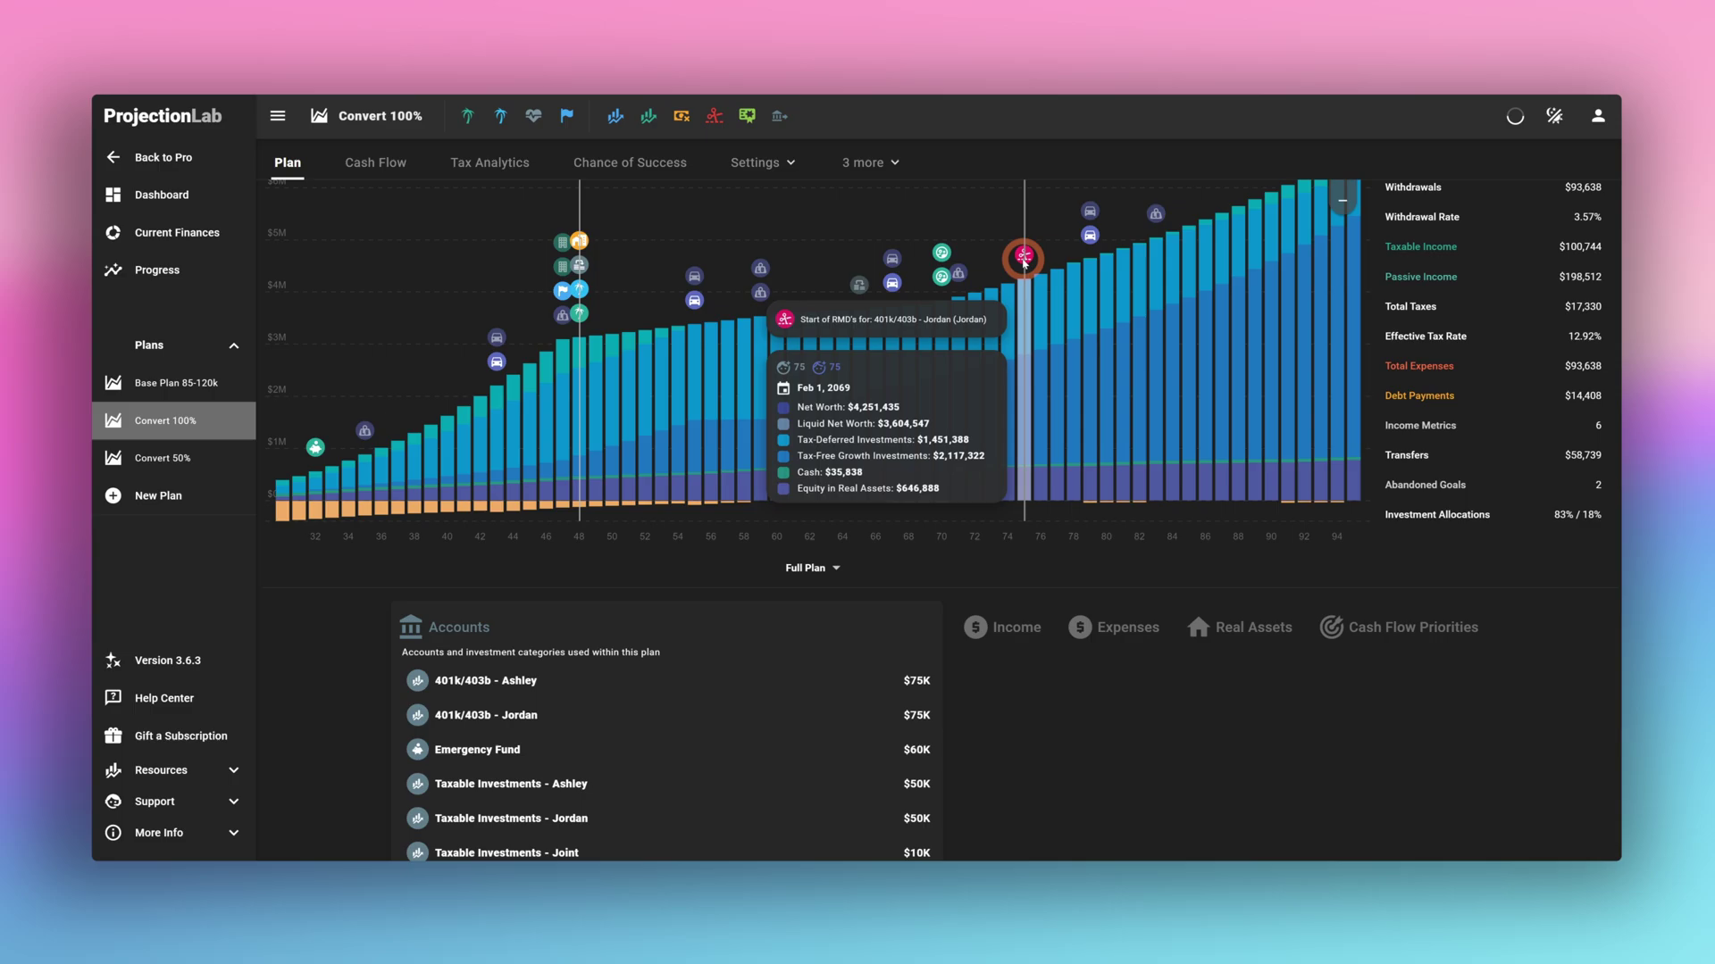
Enable Roth conversions on the second 401k/403b and accept the $100,000-per-year schedule.
left_click(713, 716)
scroll(982, 527, "down", 4)
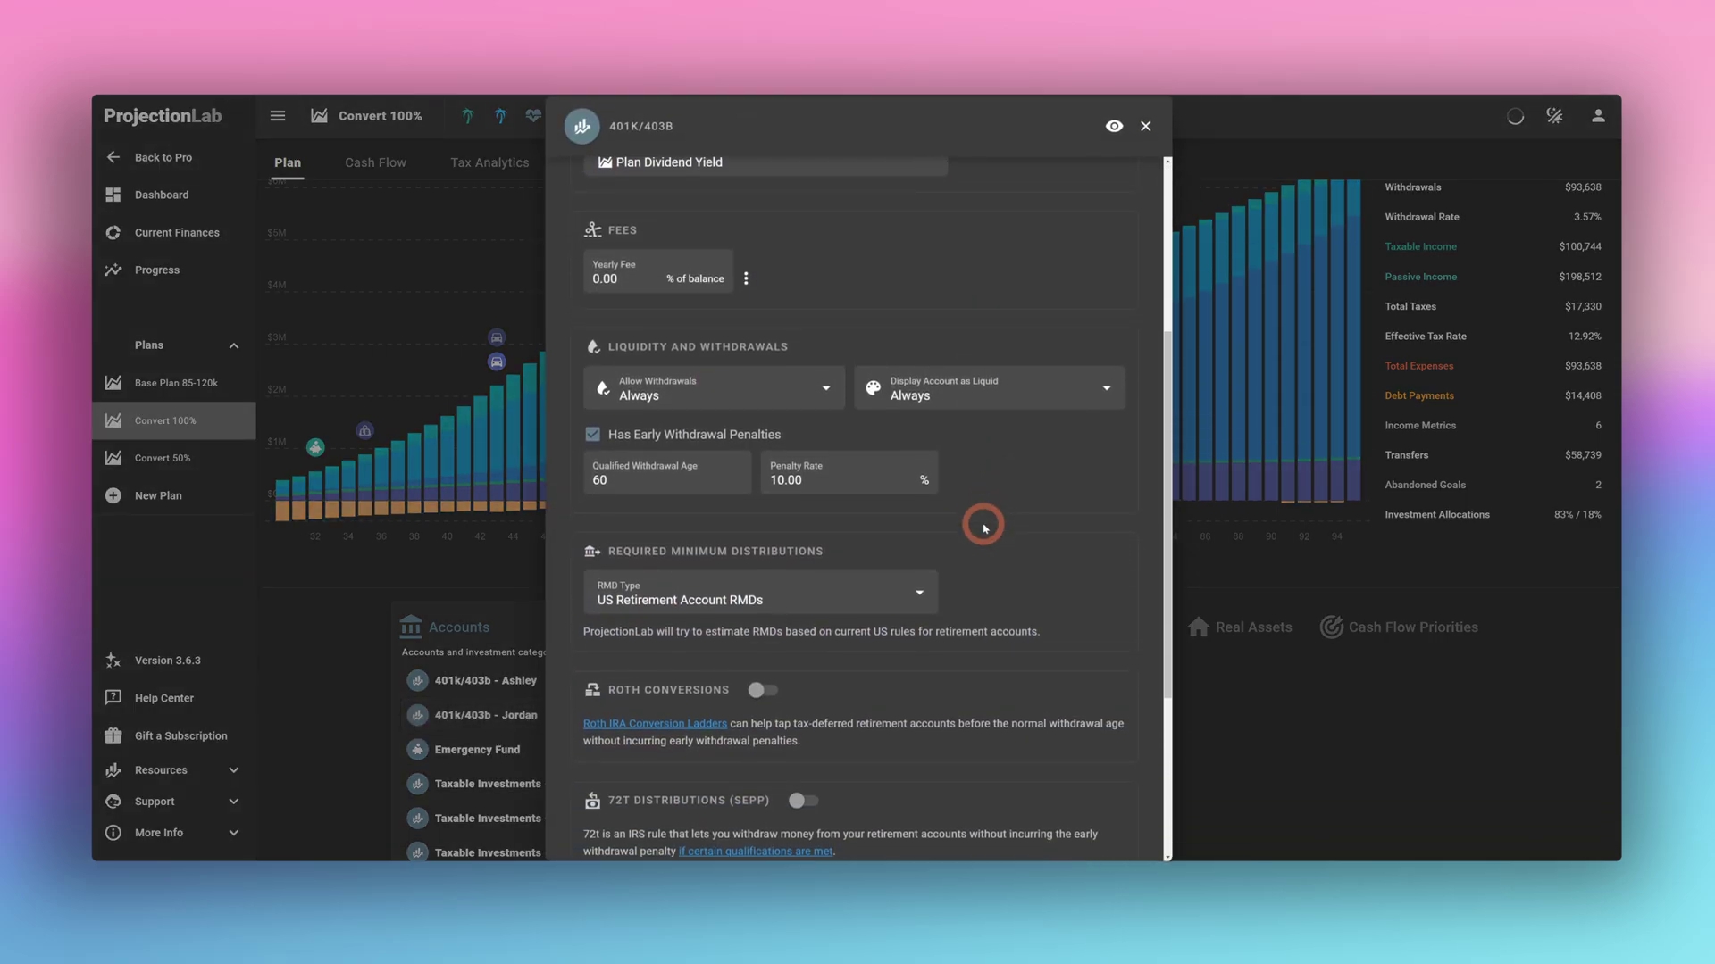
scroll(982, 526, "down", 1)
left_click(765, 618)
scroll(964, 638, "down", 2)
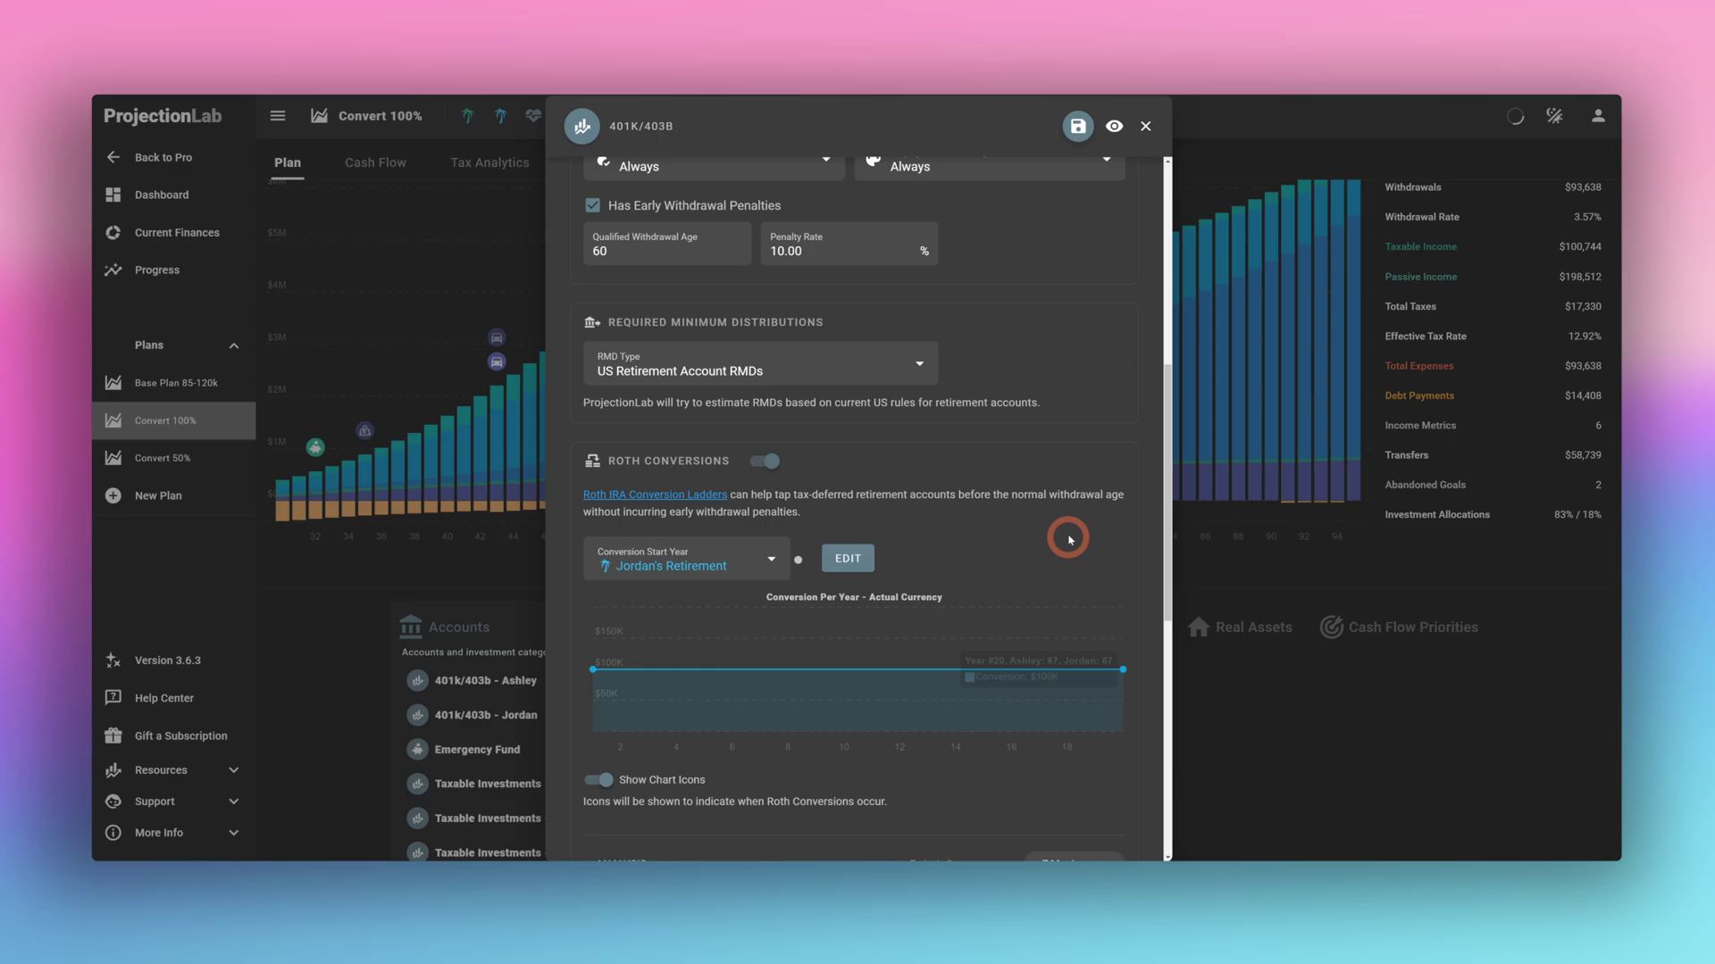
left_click(848, 549)
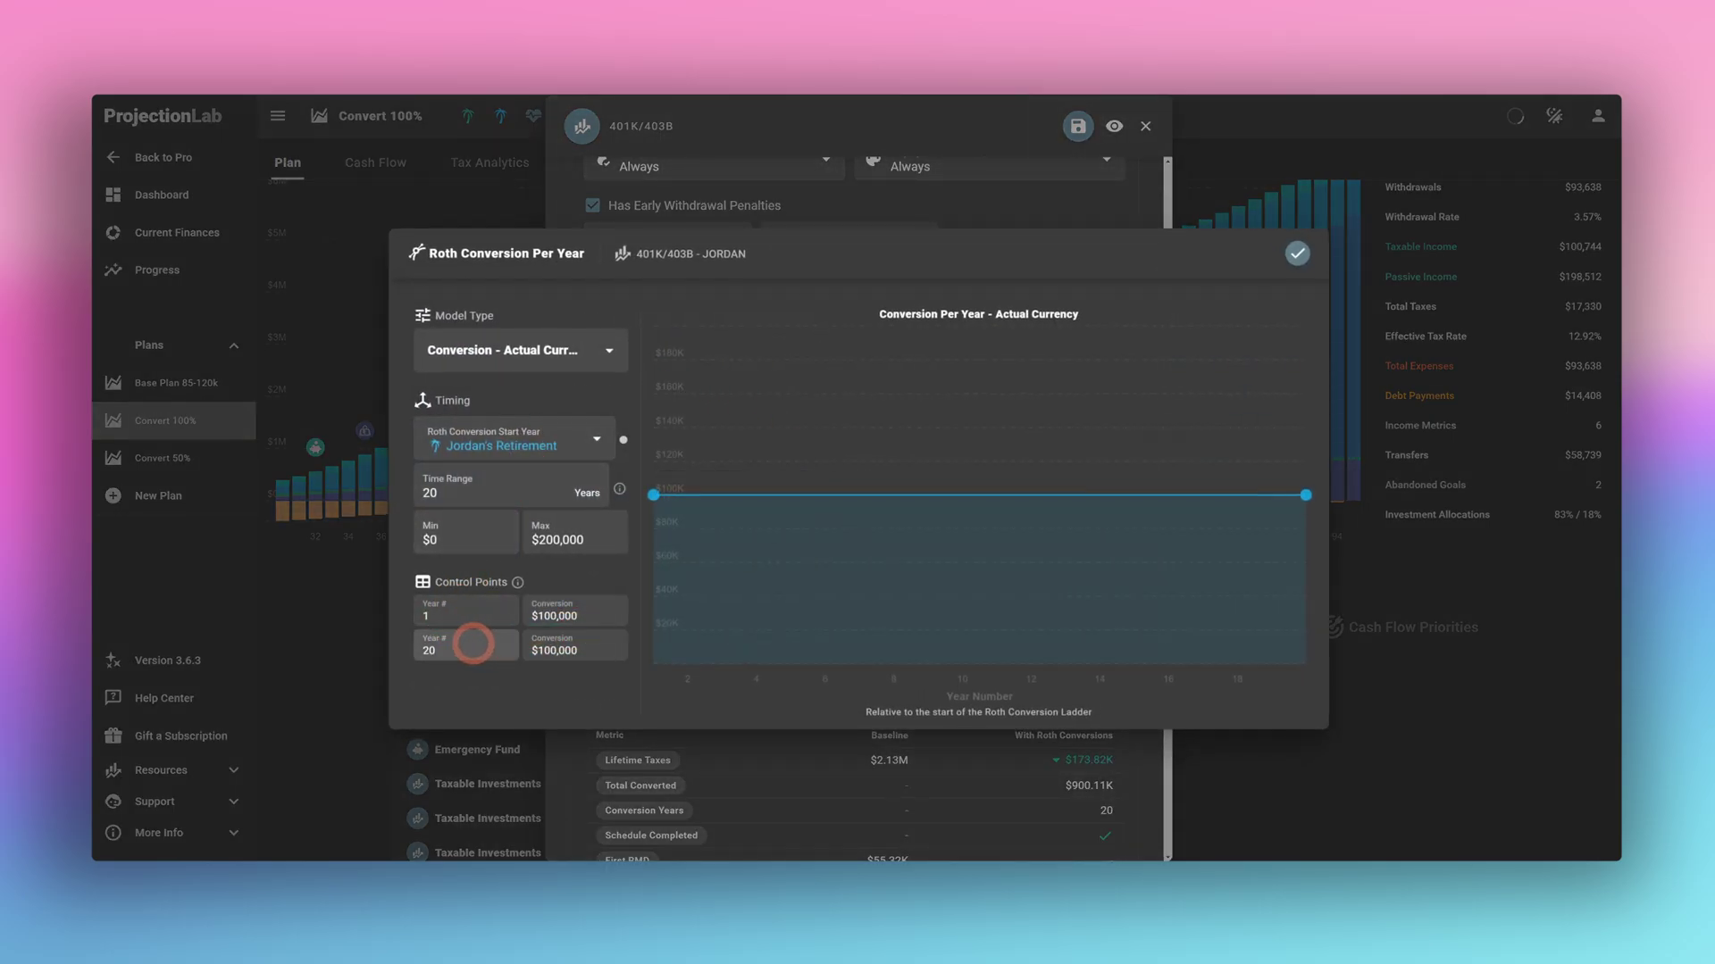
left_click(1297, 256)
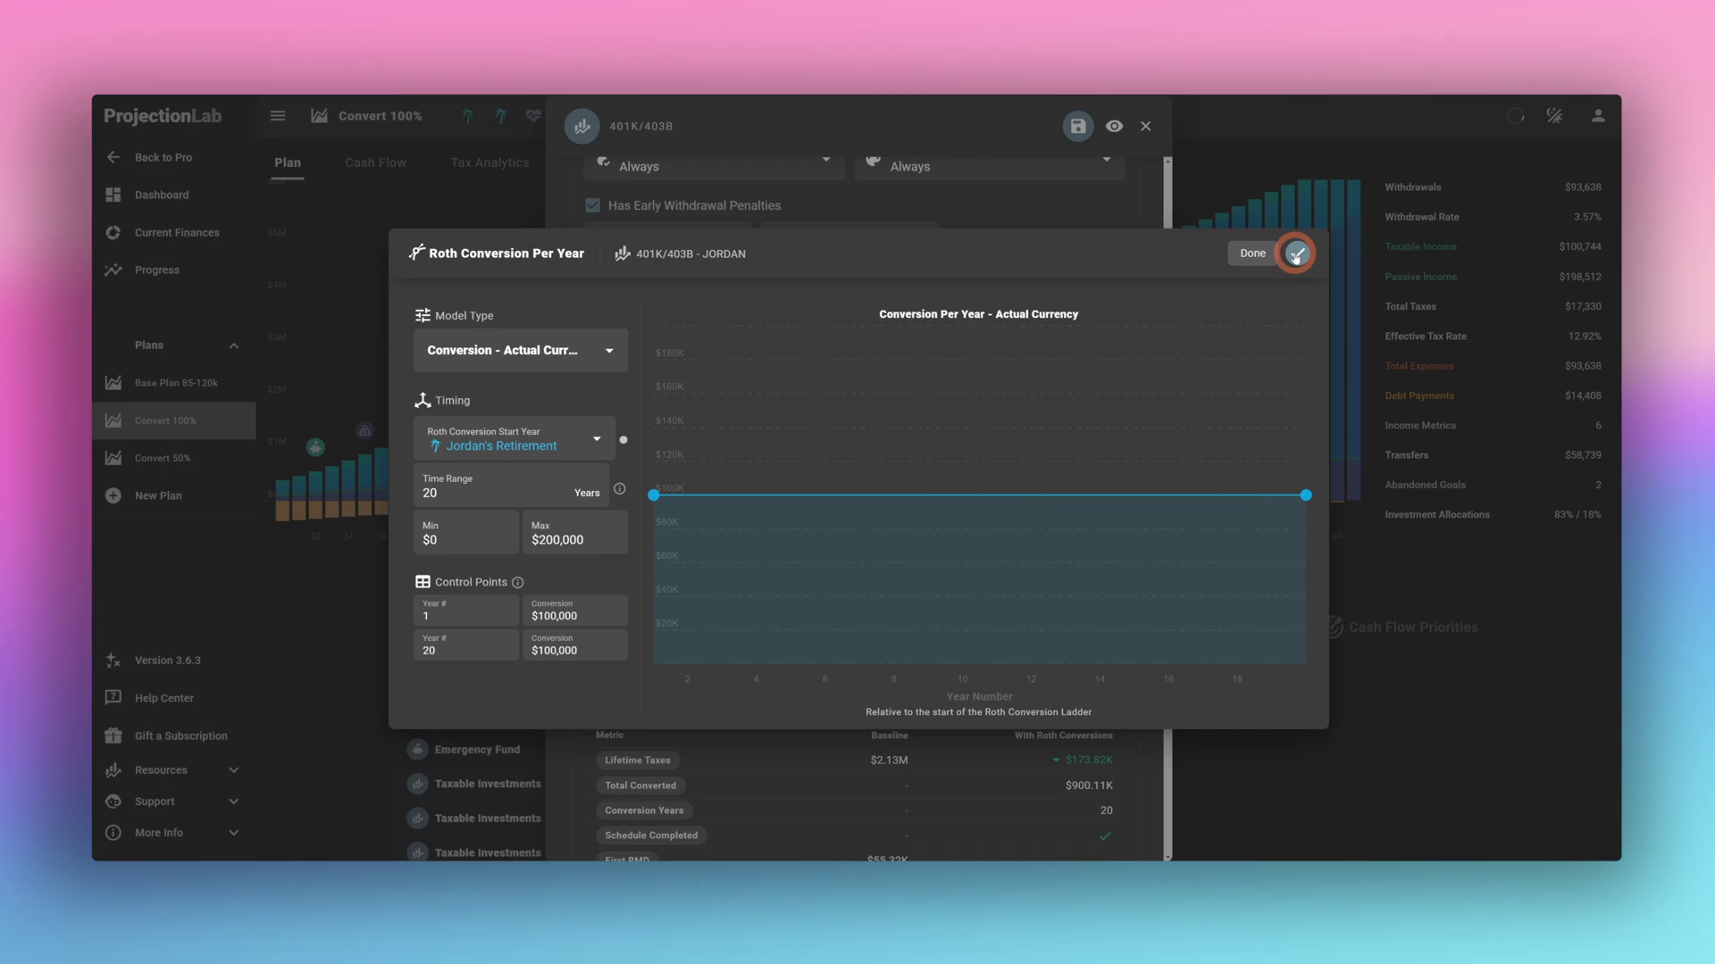
Review the Analysis final net worth change and save the second account's conversion settings.
scroll(1063, 515, "down", 5)
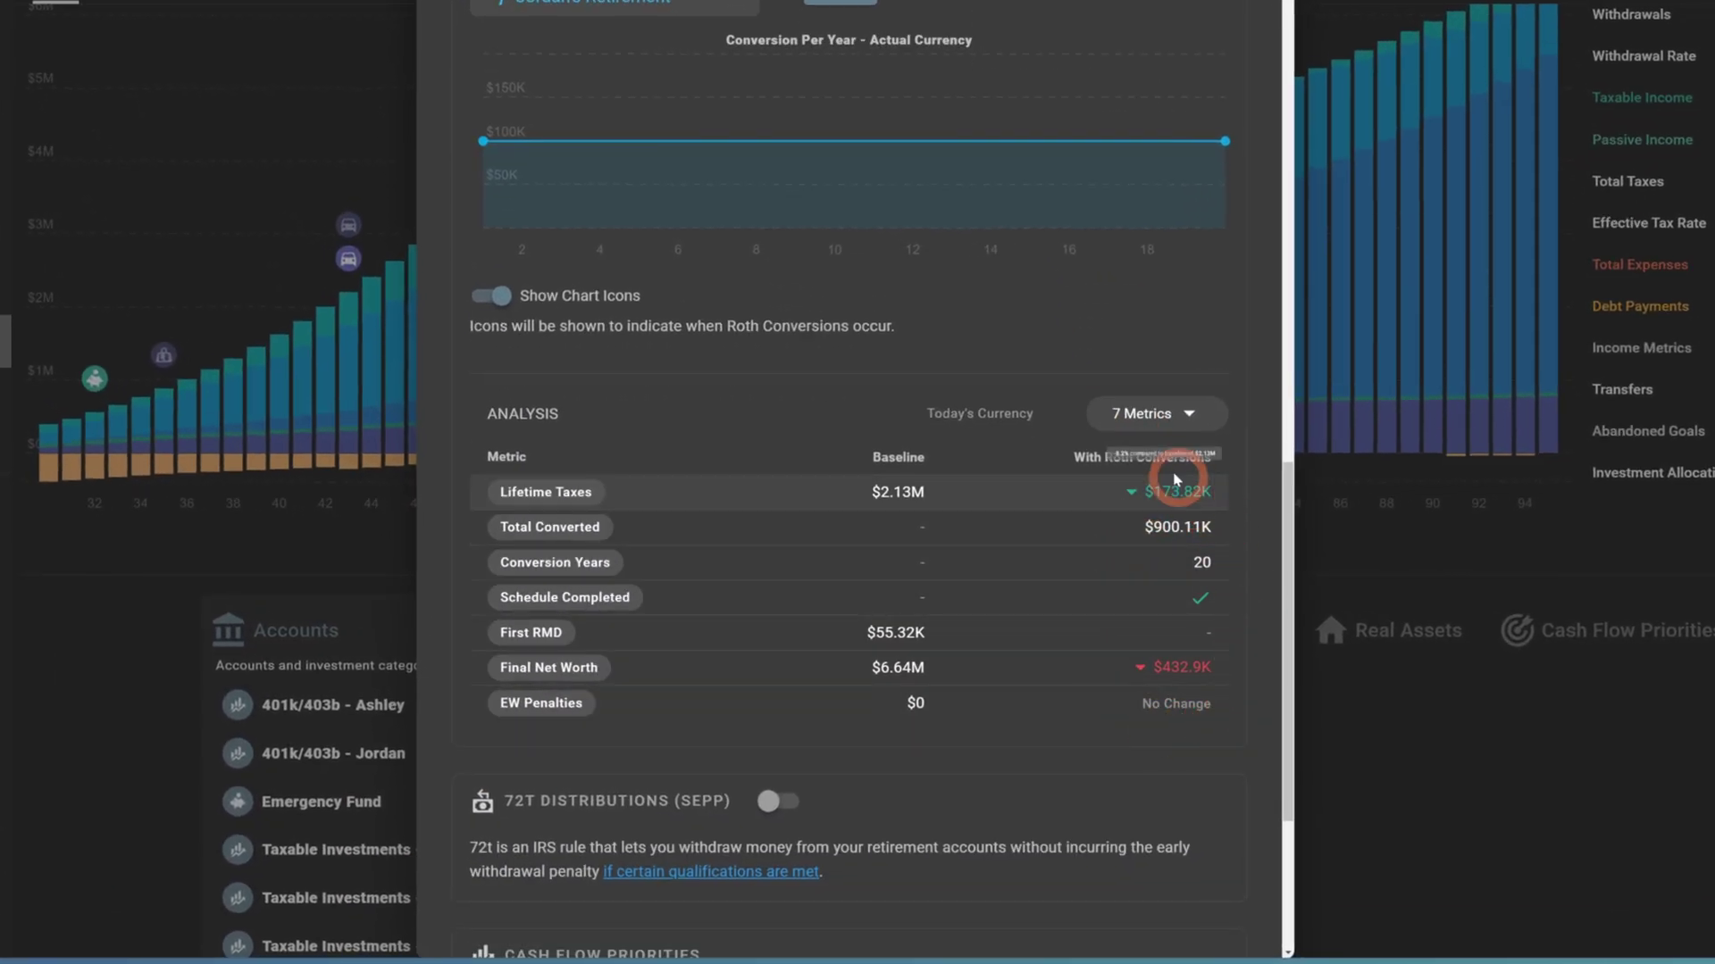
mouse_move(1170, 671)
left_click_drag(1226, 679, 1179, 675)
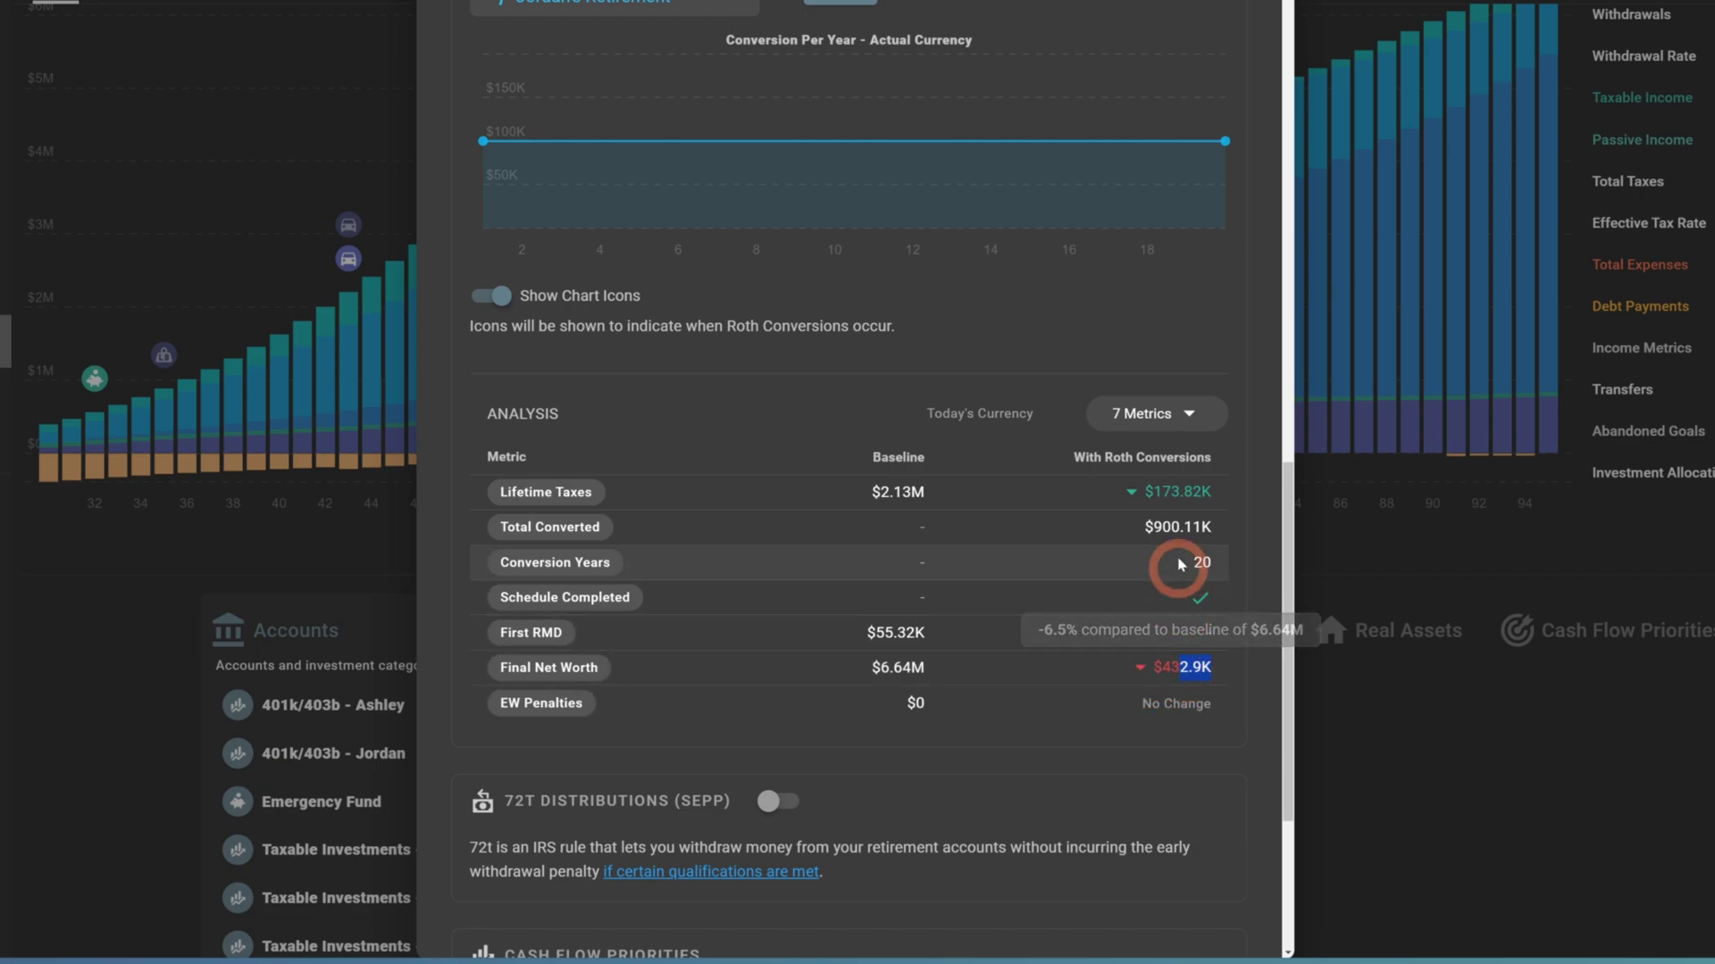
mouse_move(1152, 491)
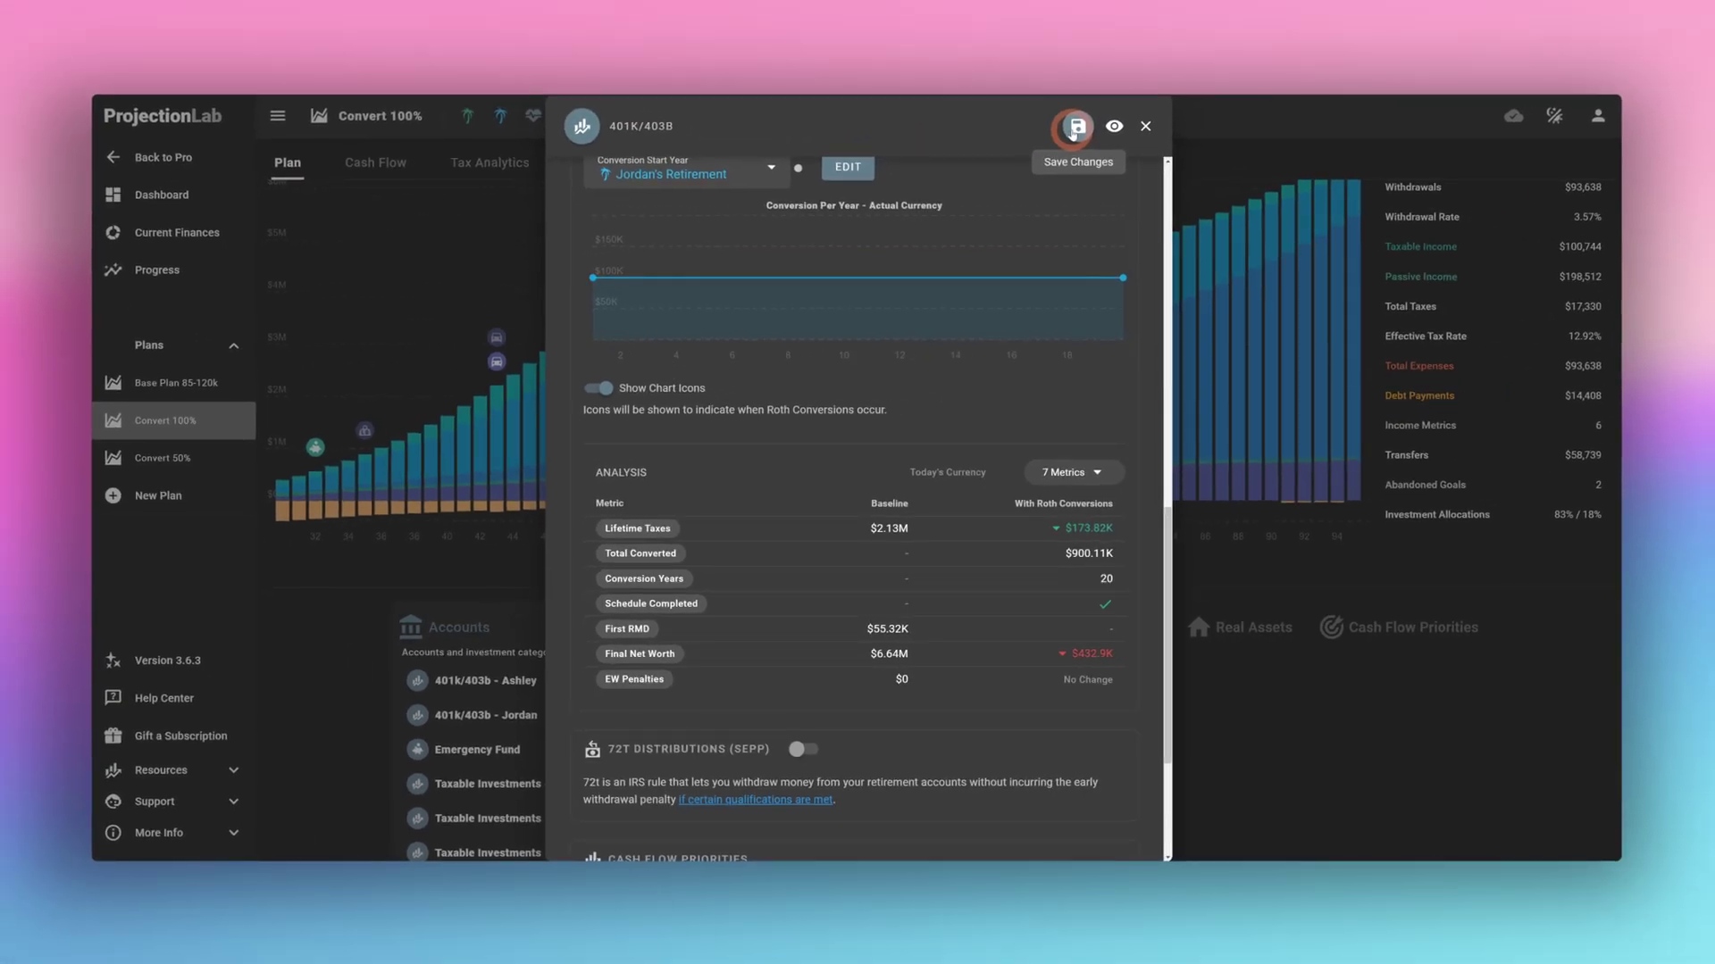
left_click(1075, 128)
Set the Convert 100% chart readout to age 67 (2061): $3,279,761 net worth, $16,531 taxes.
mouse_move(580, 243)
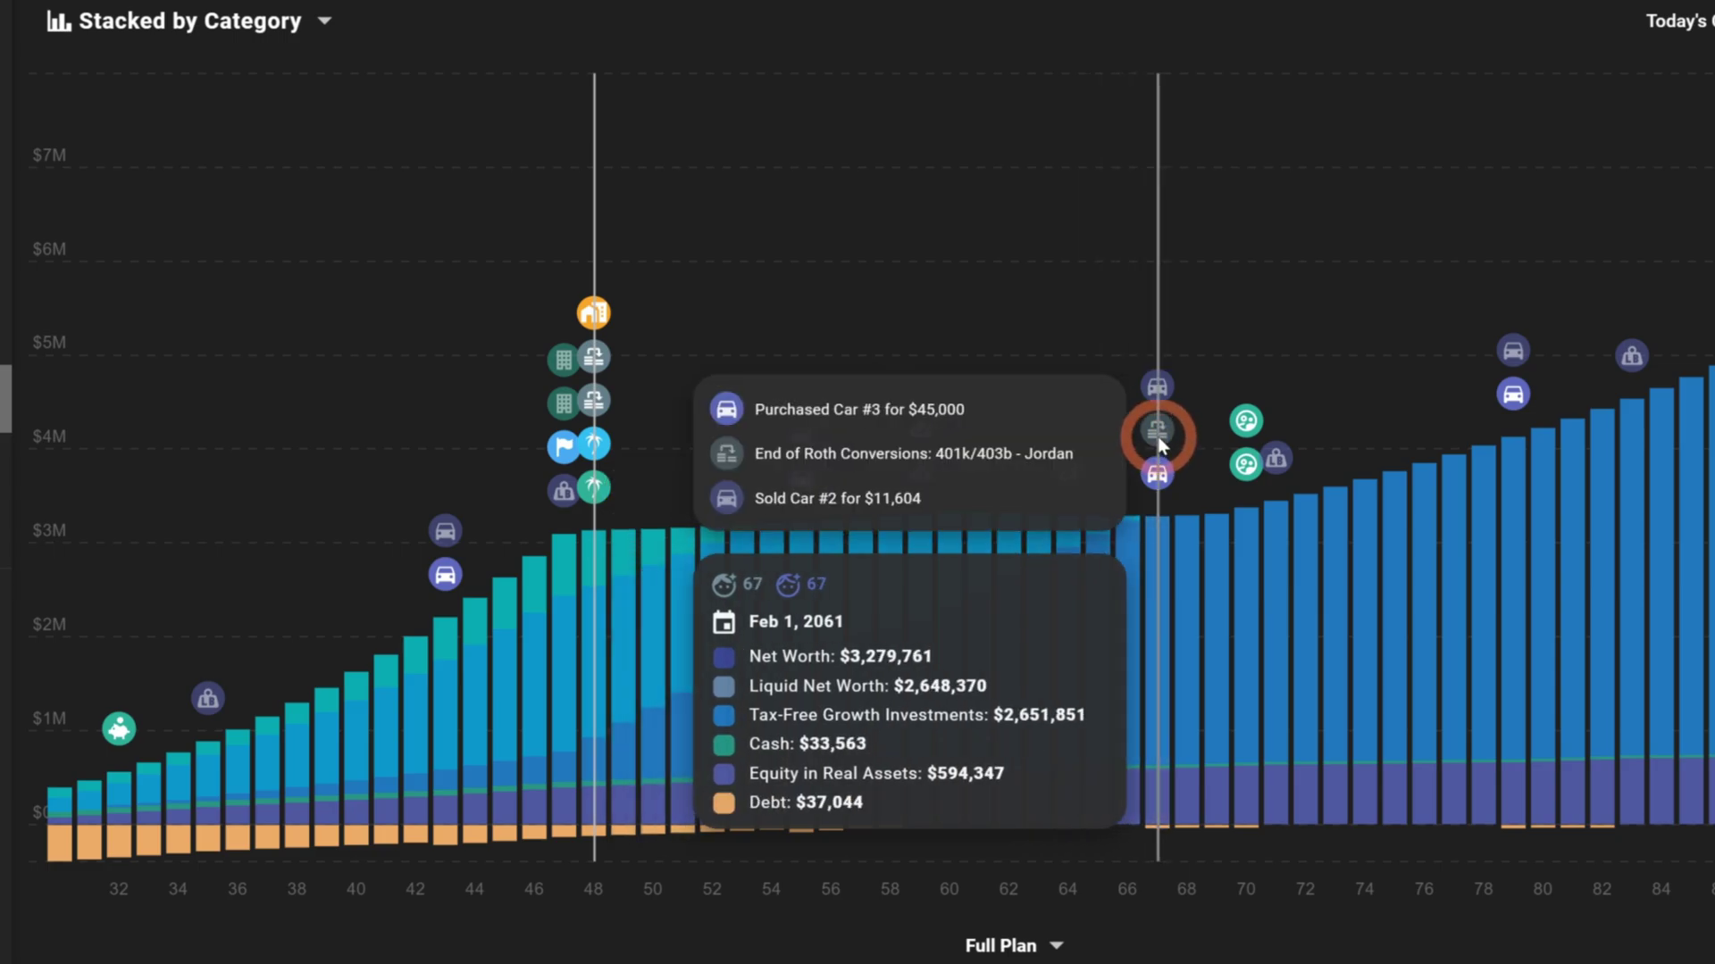
left_click(1157, 444)
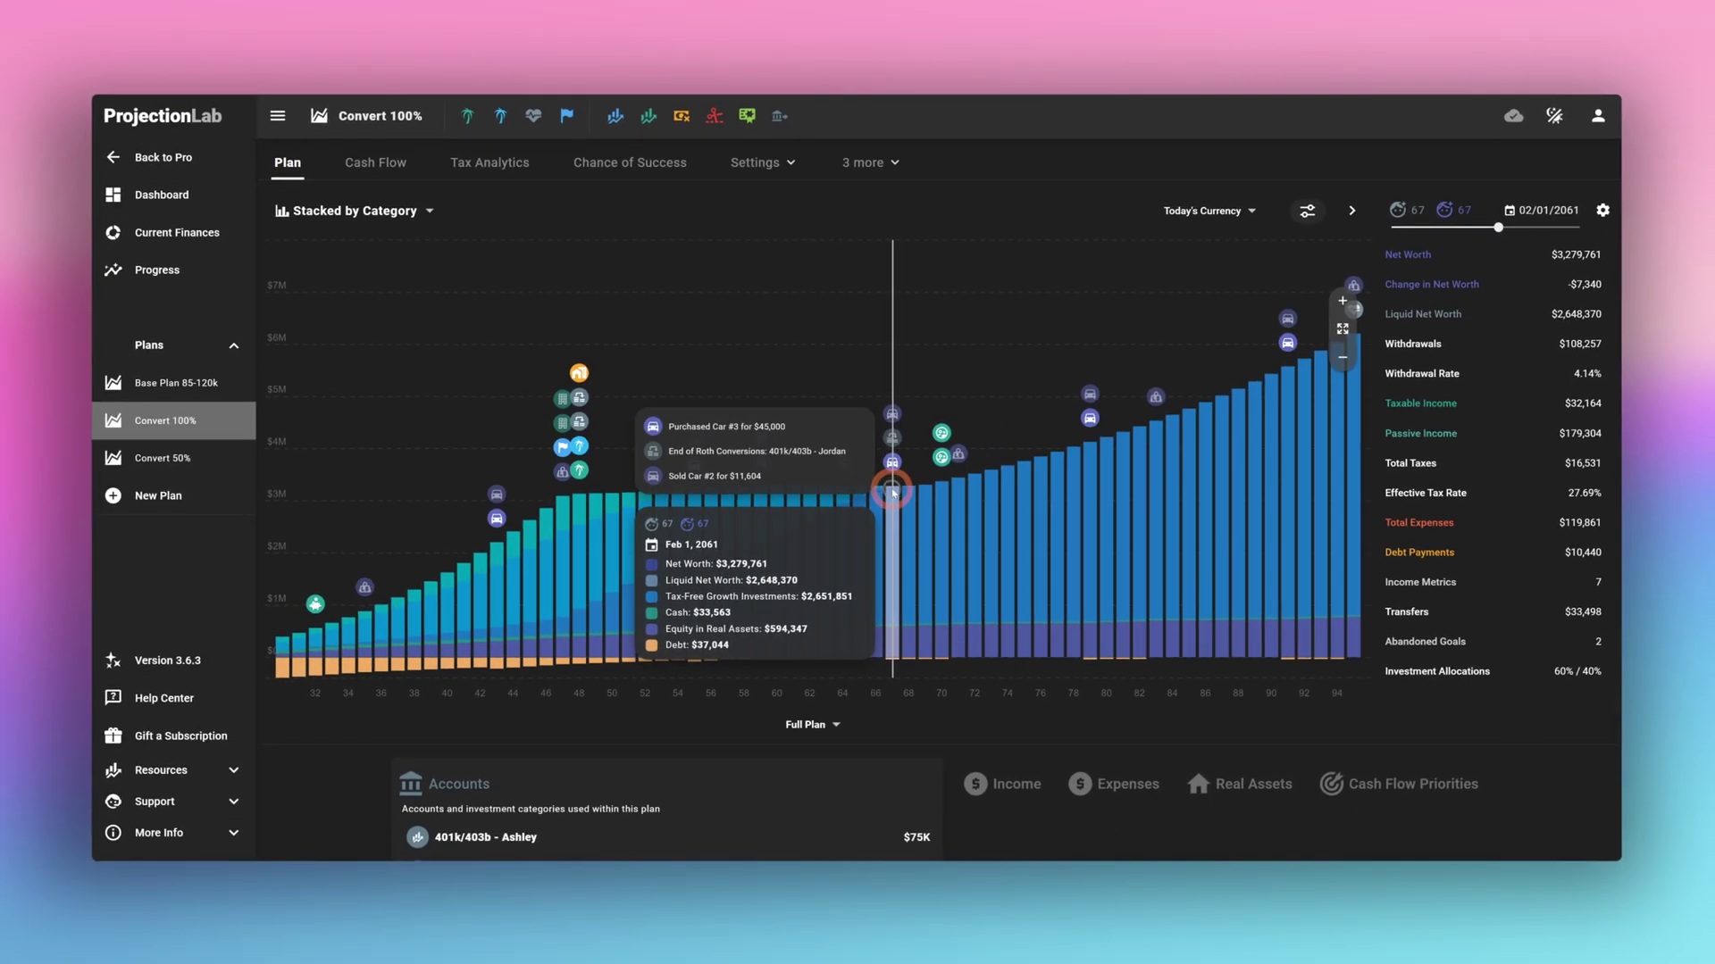
left_click(490, 181)
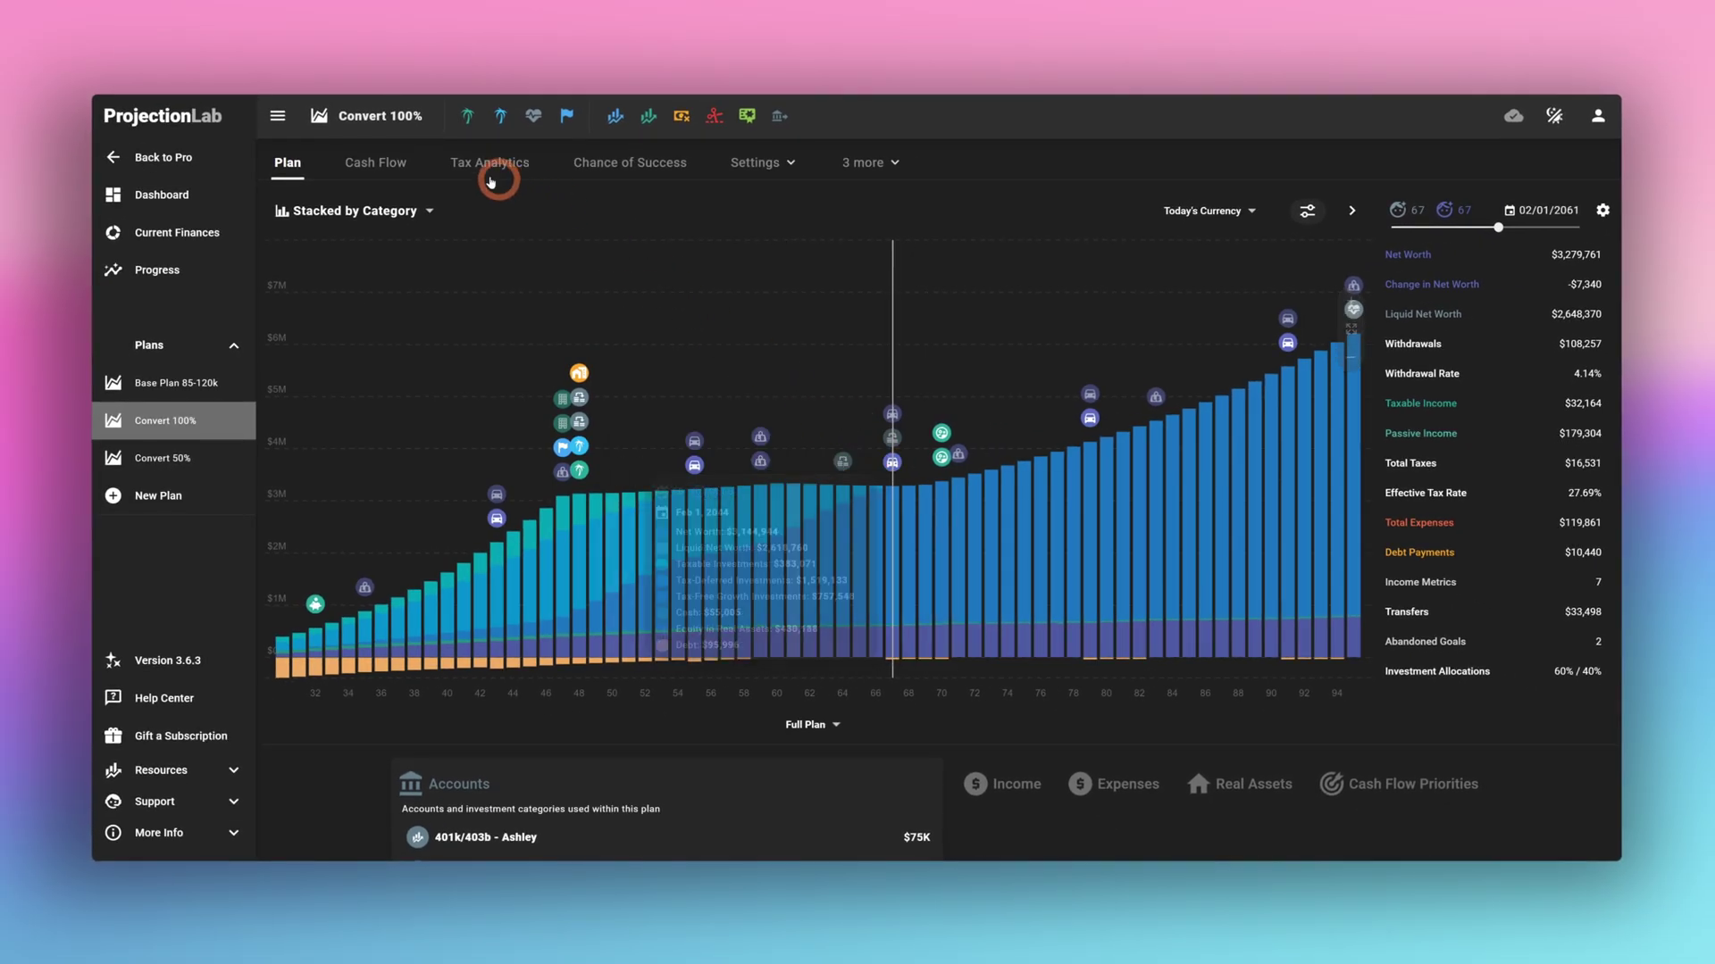
Inspect the 401k qualified withdrawal in the cash flow, then return to the net-worth chart.
left_click(354, 168)
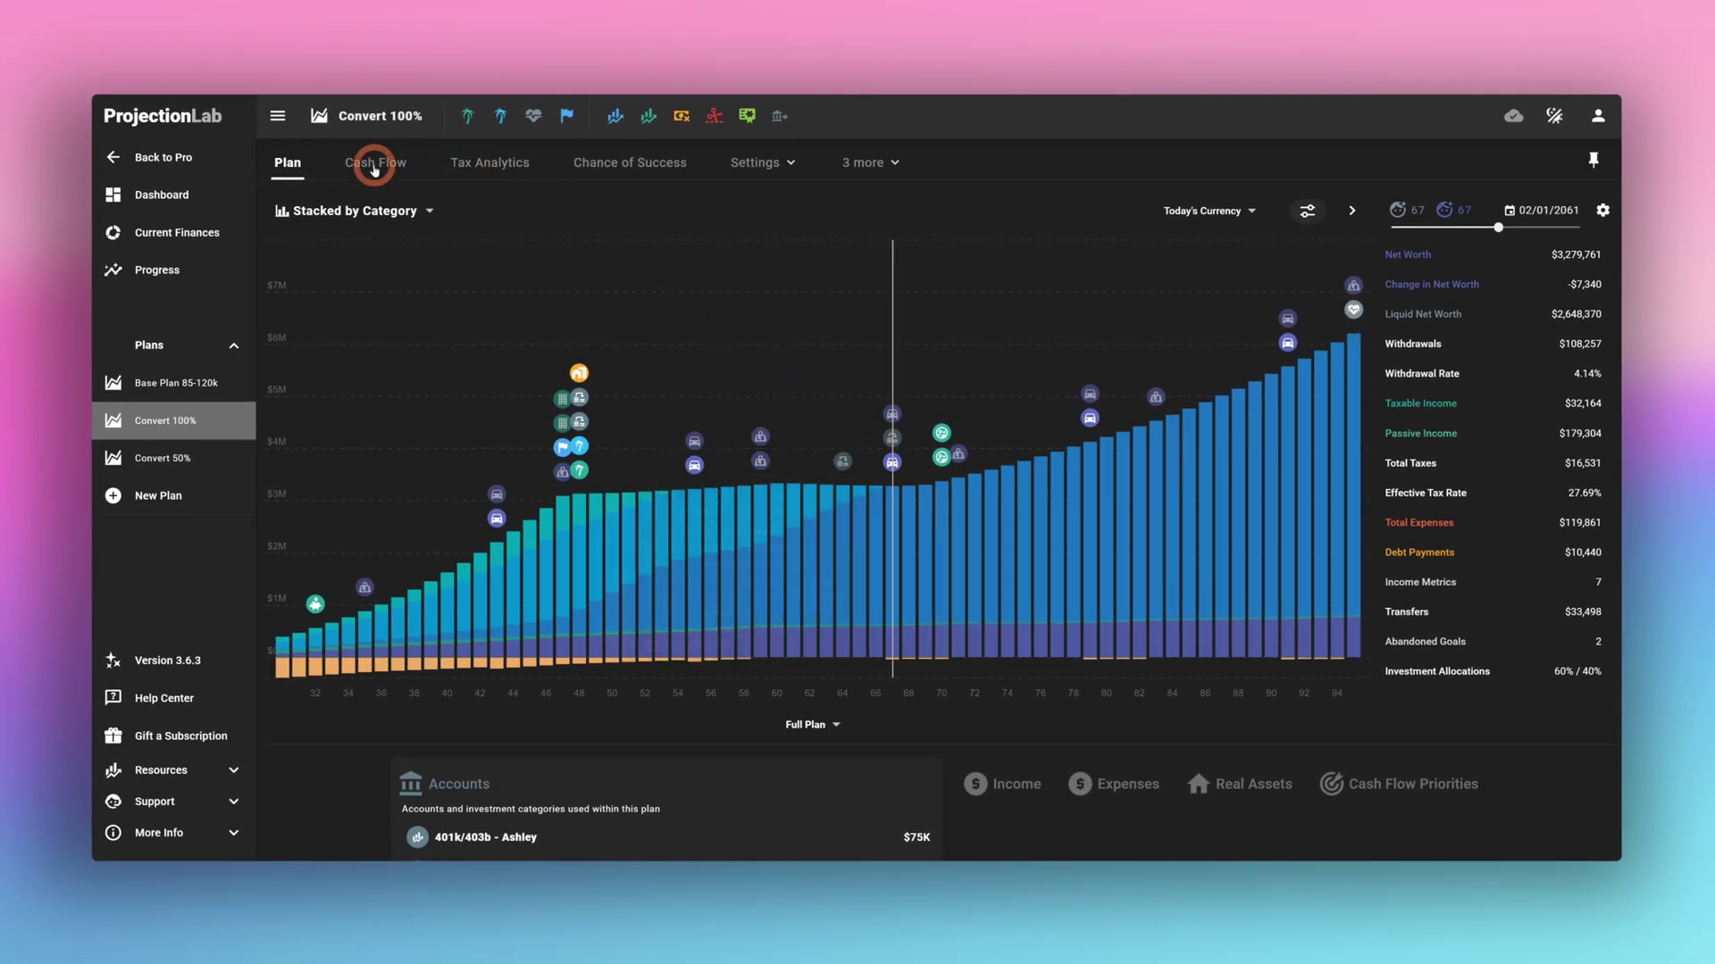
left_click(406, 545)
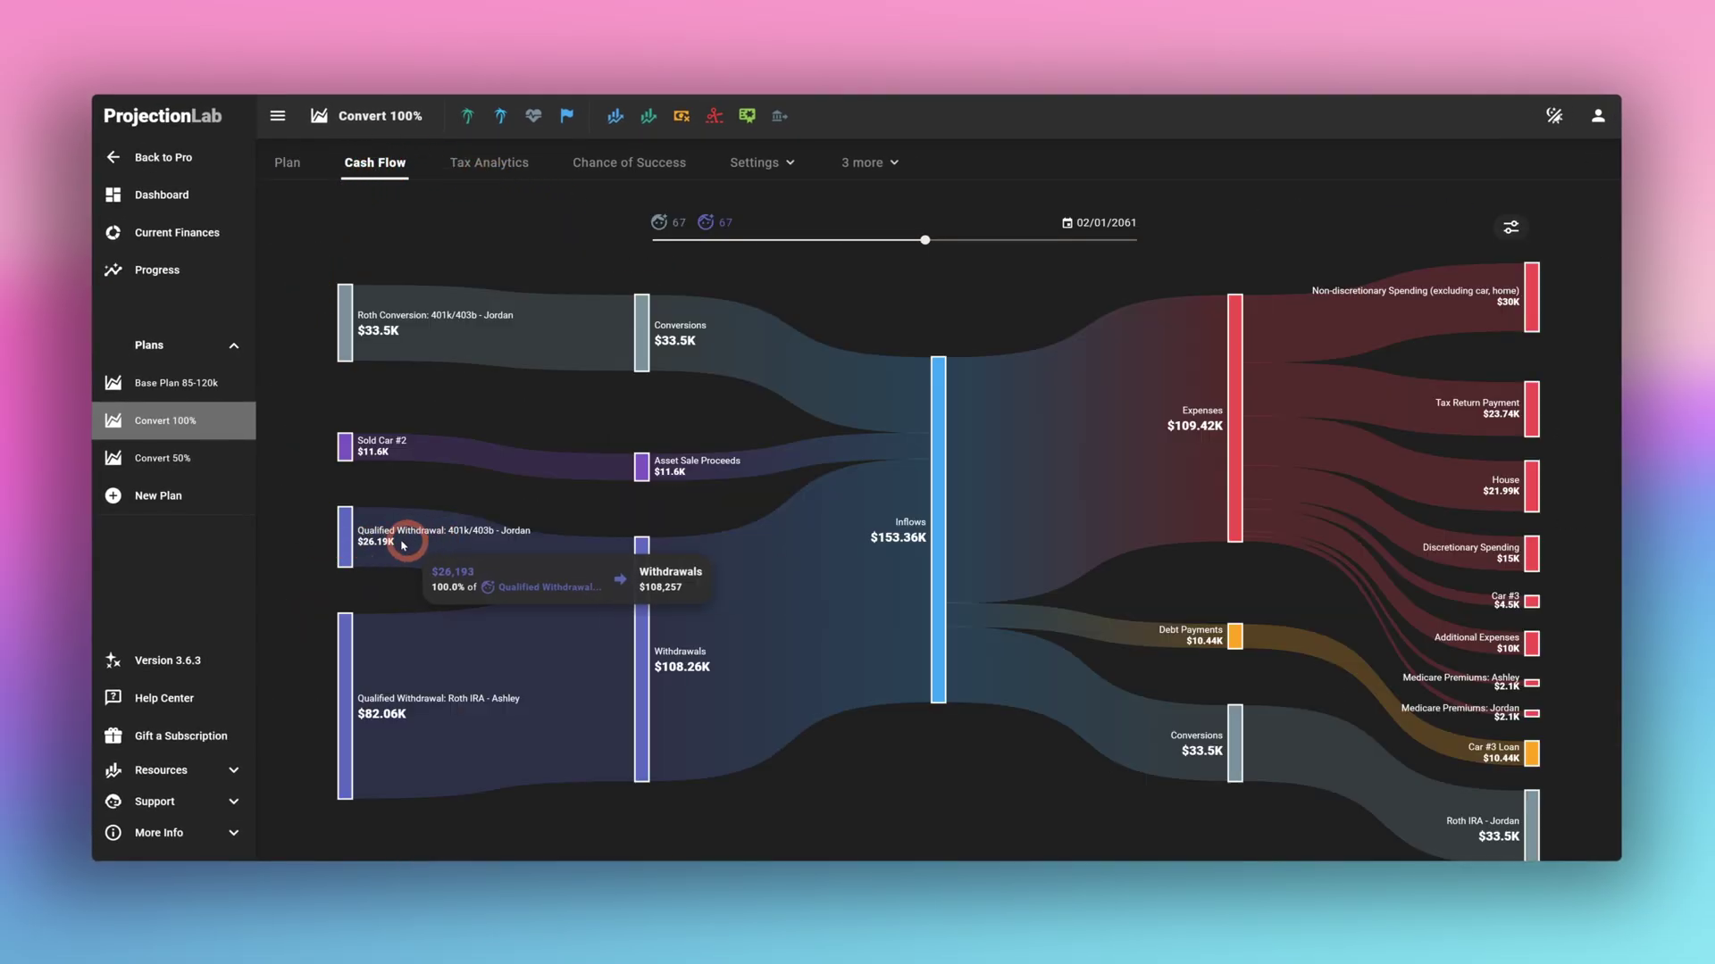
left_click(393, 546)
left_click(296, 170)
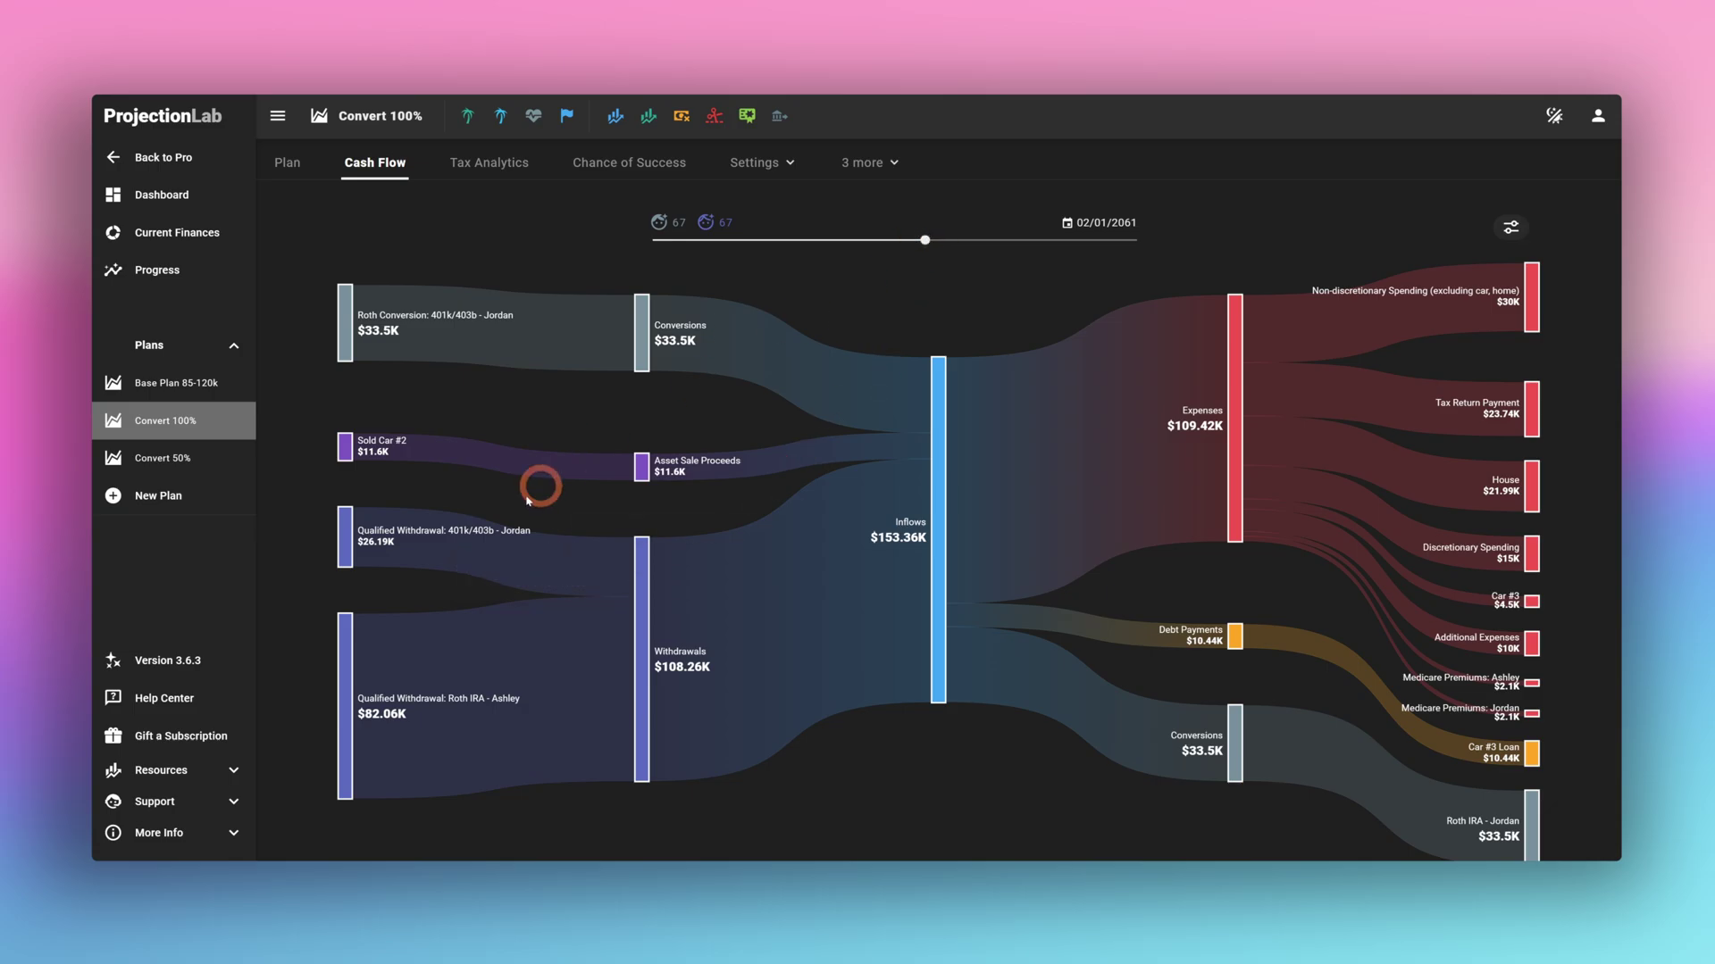
left_click(276, 164)
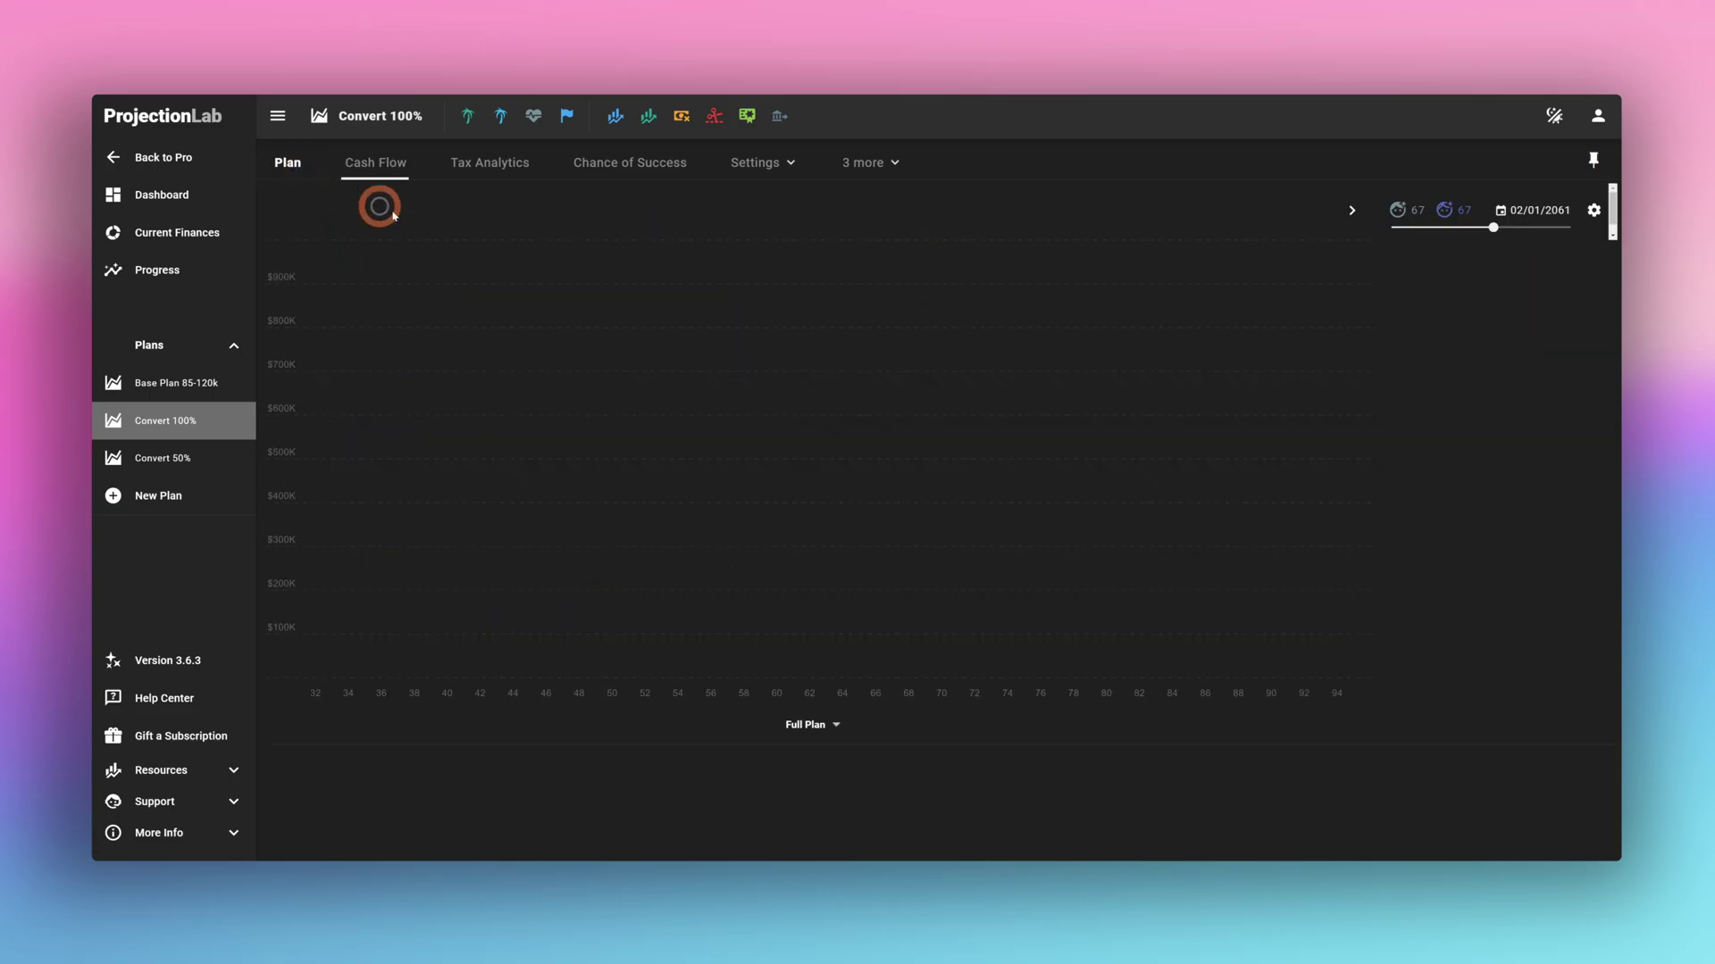
mouse_move(890, 512)
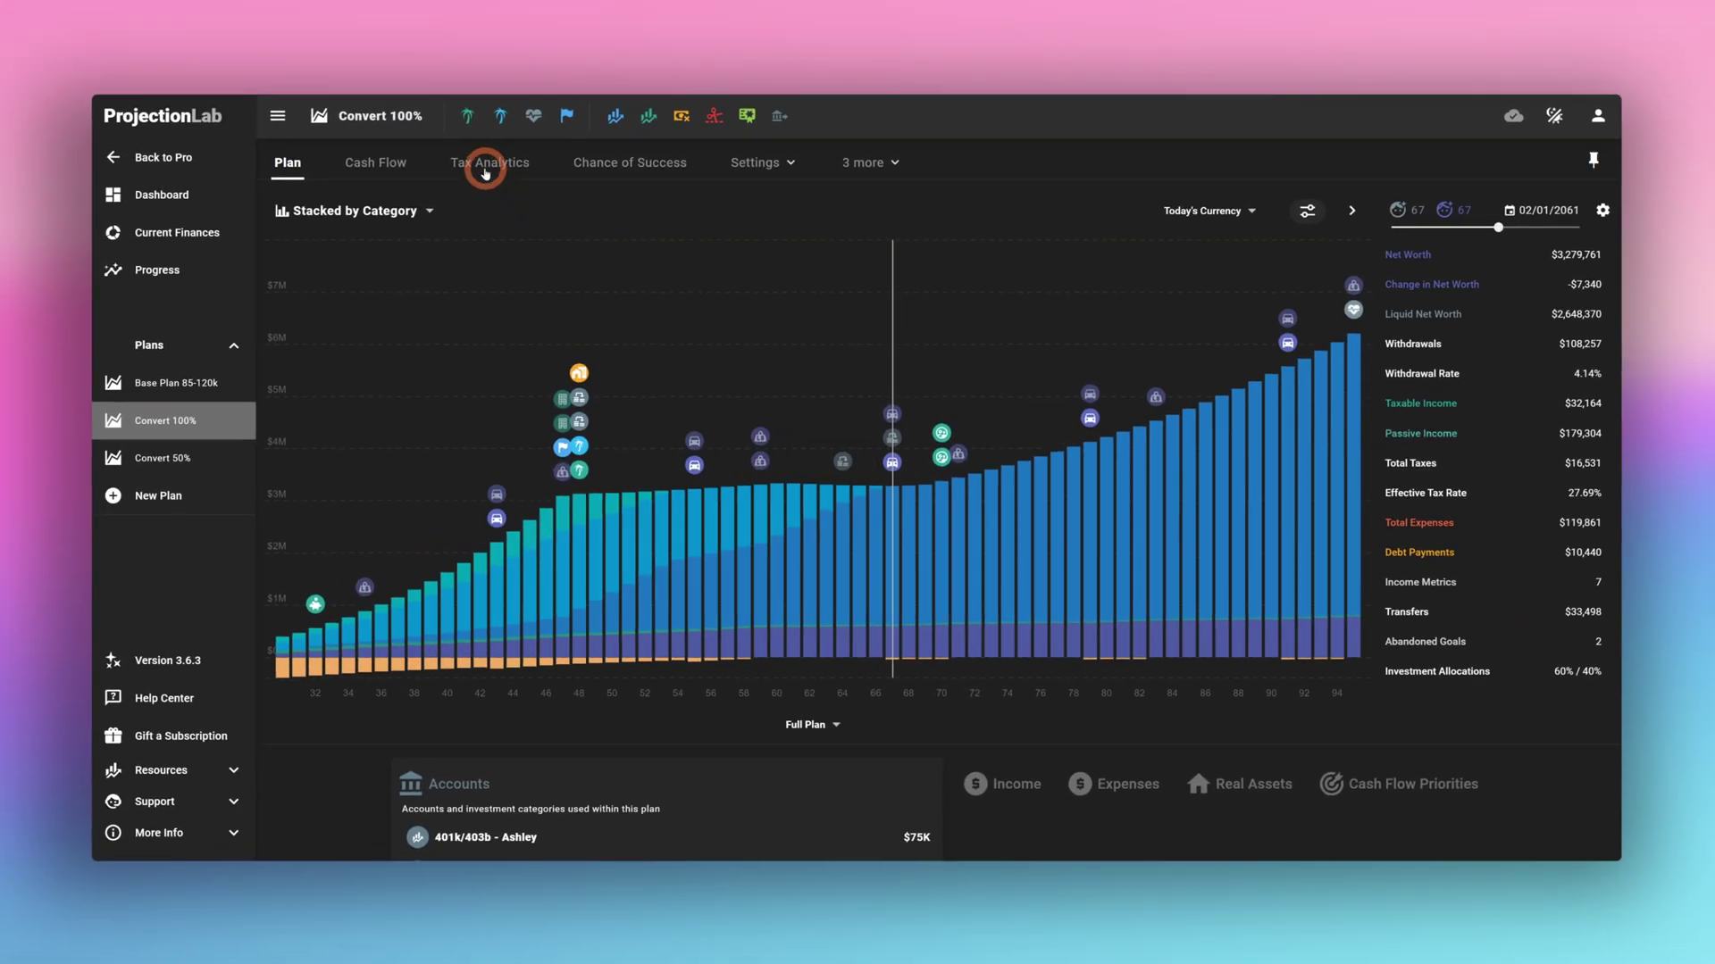
Open Tax Analytics and compare Base Plan's legacy with Convert 100%'s $1.95M total taxes.
left_click(485, 166)
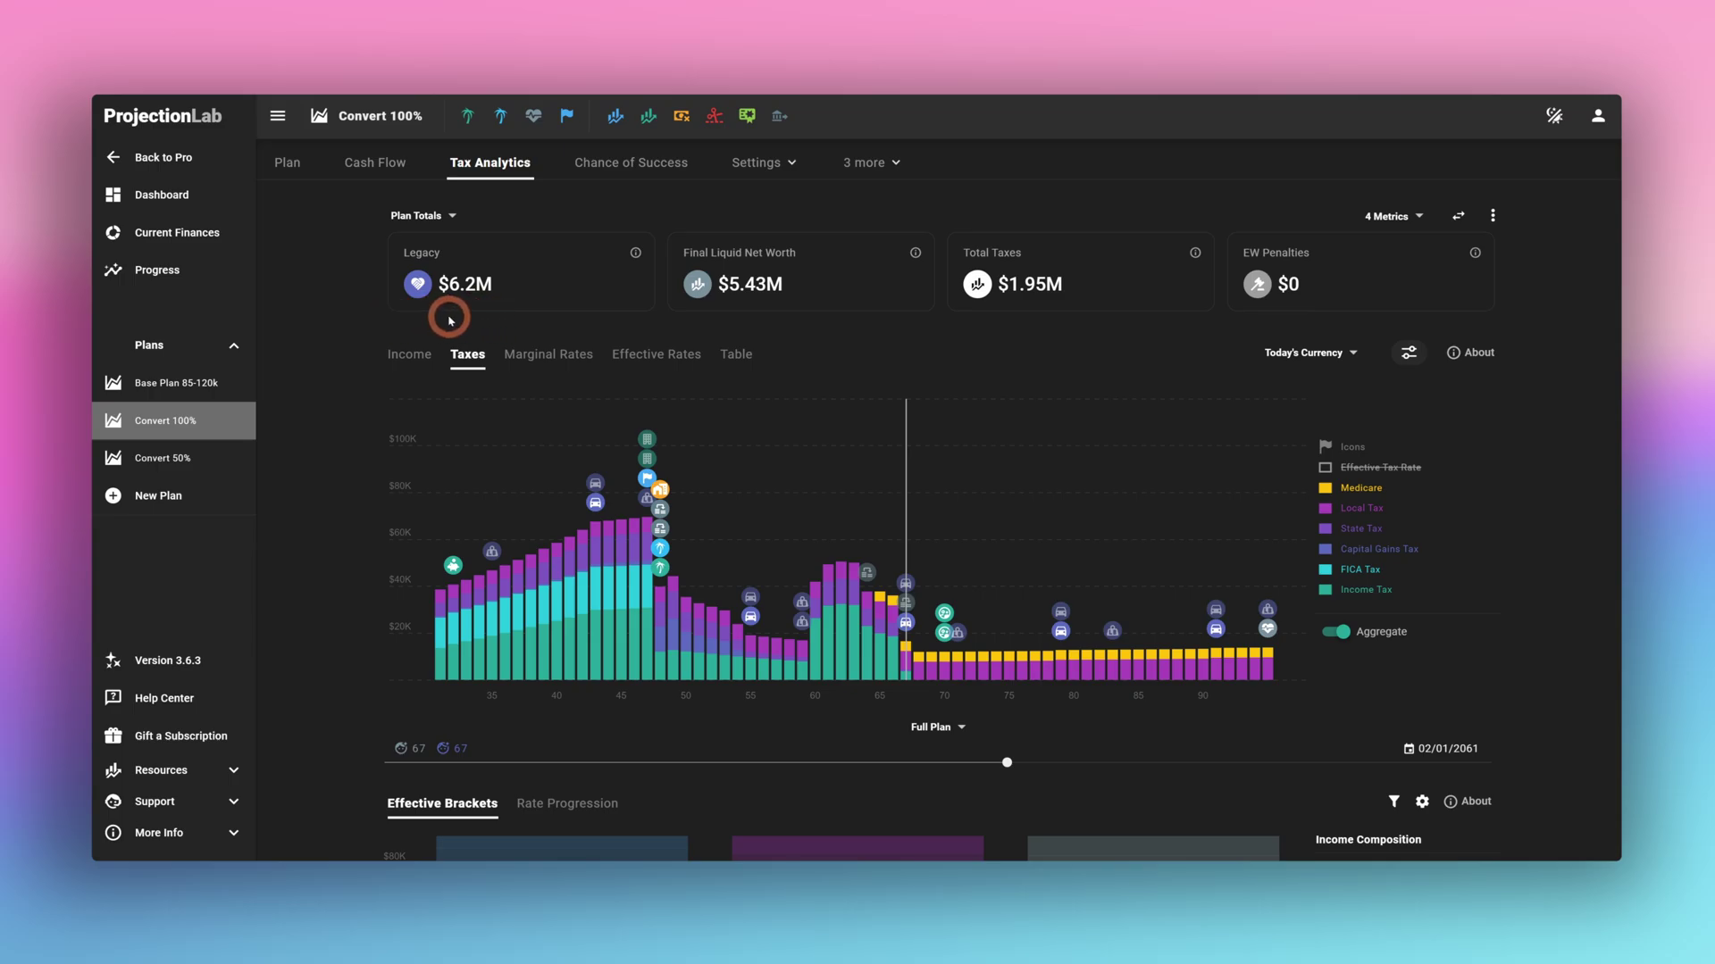
left_click(174, 382)
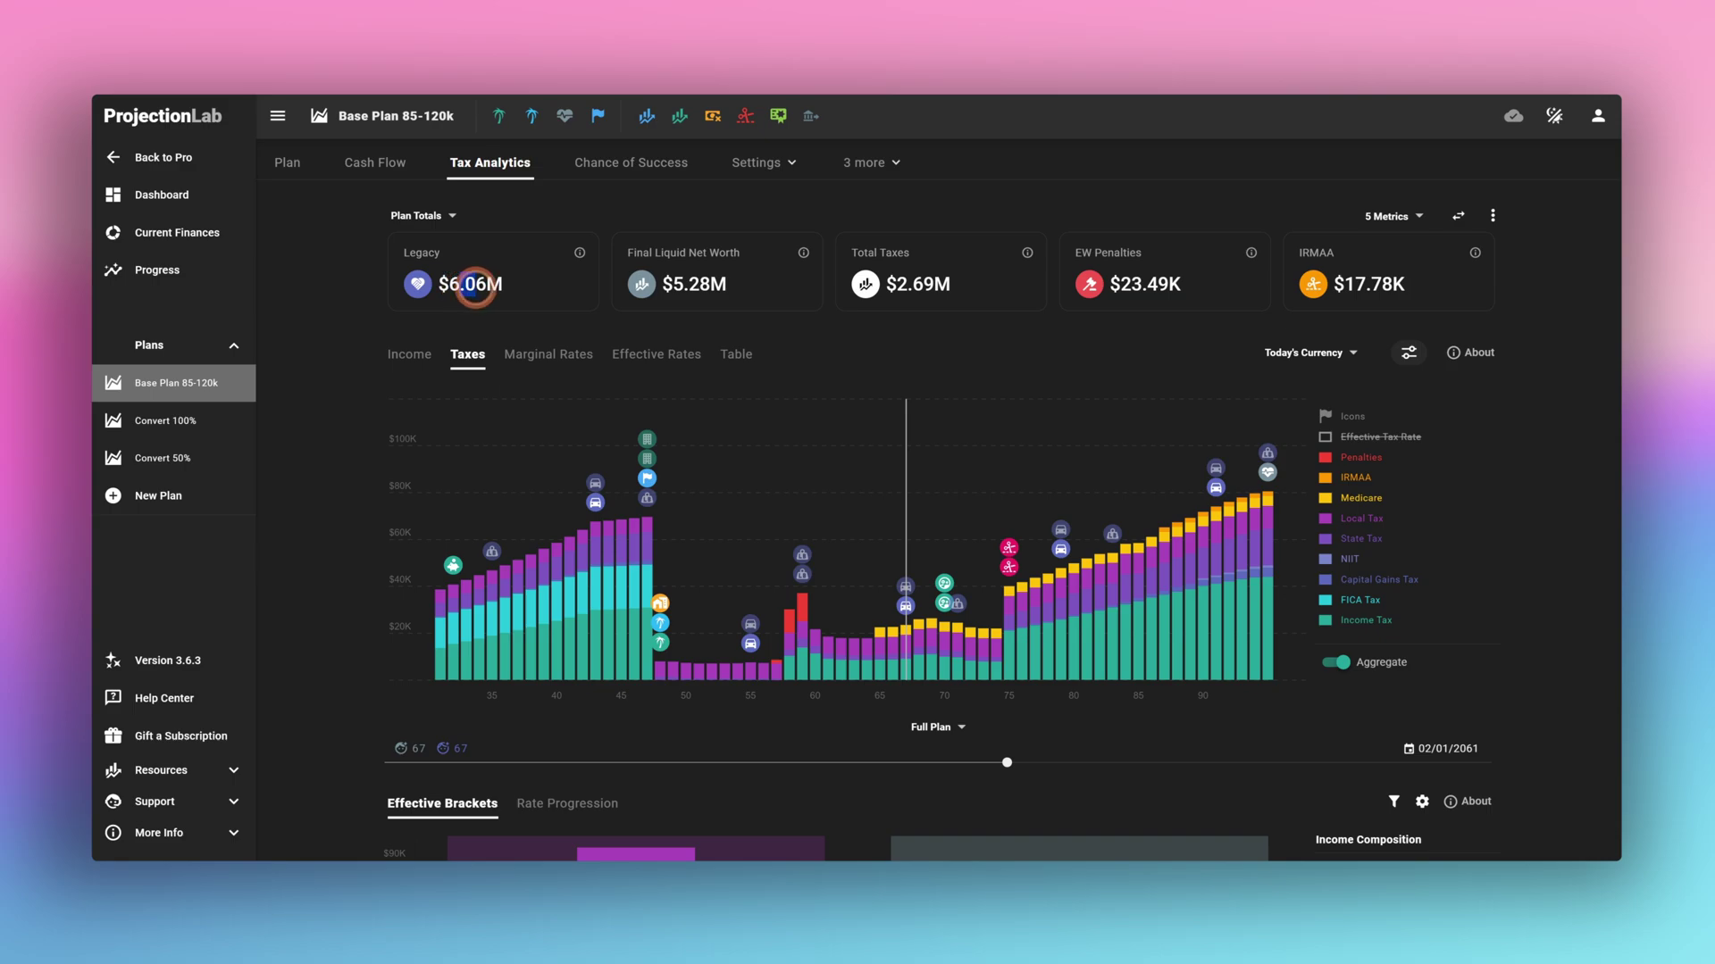
left_click_drag(488, 283, 461, 284)
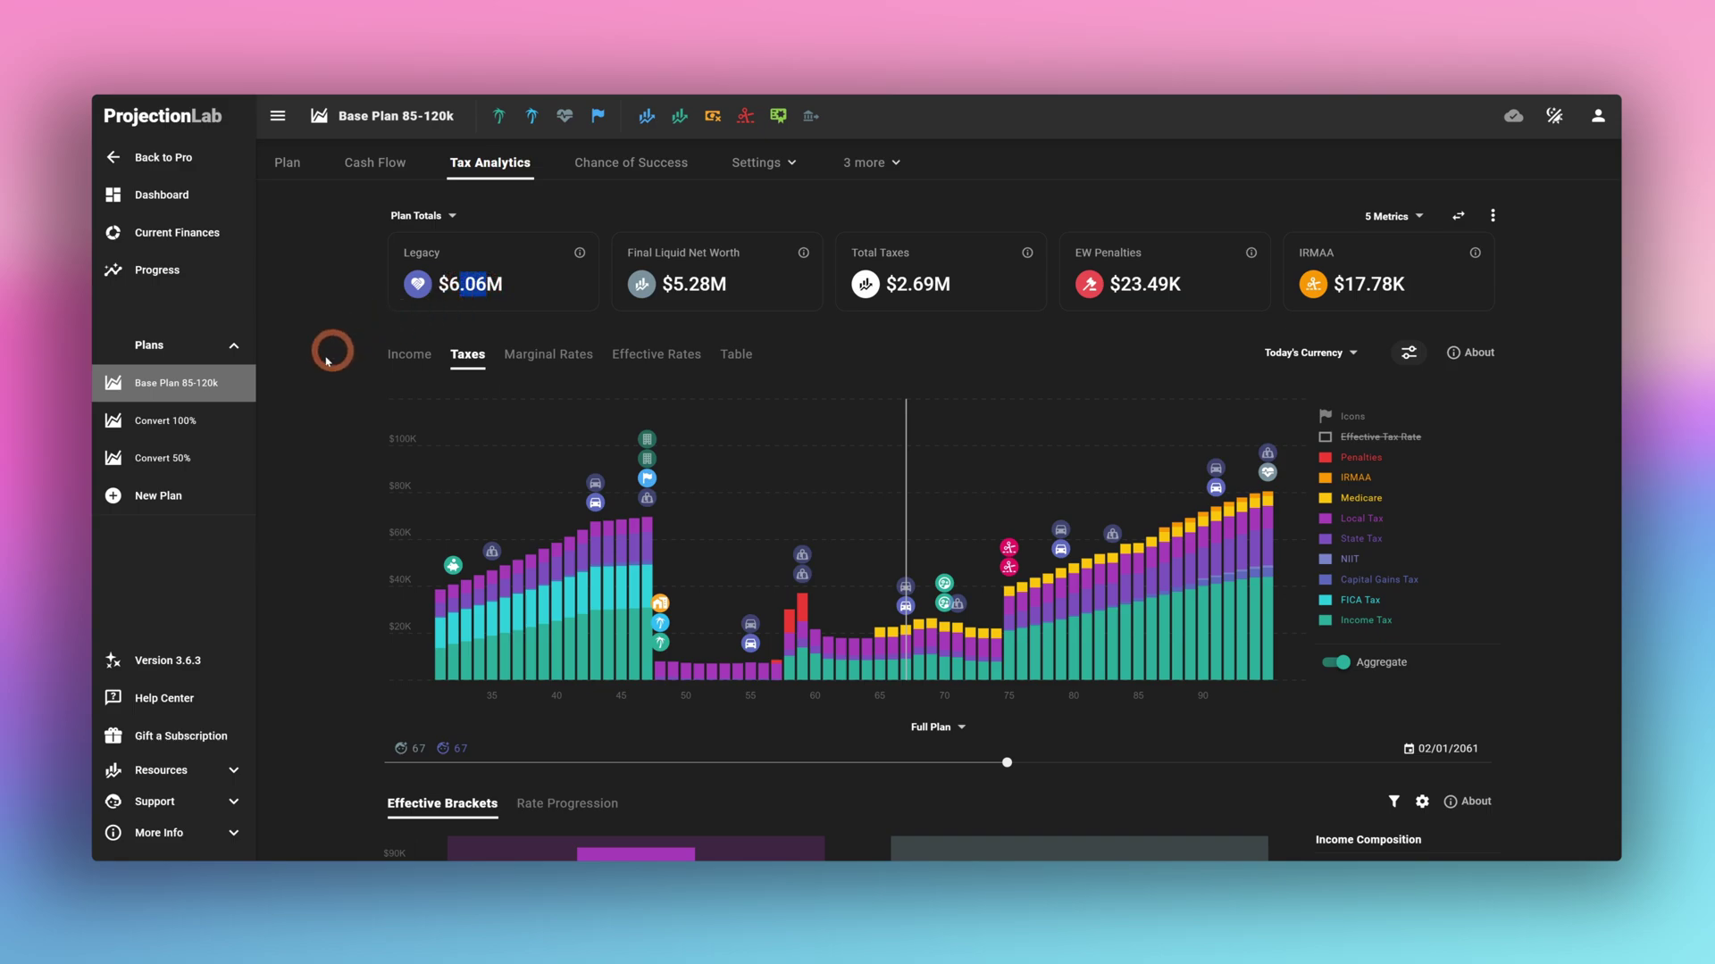
left_click(171, 425)
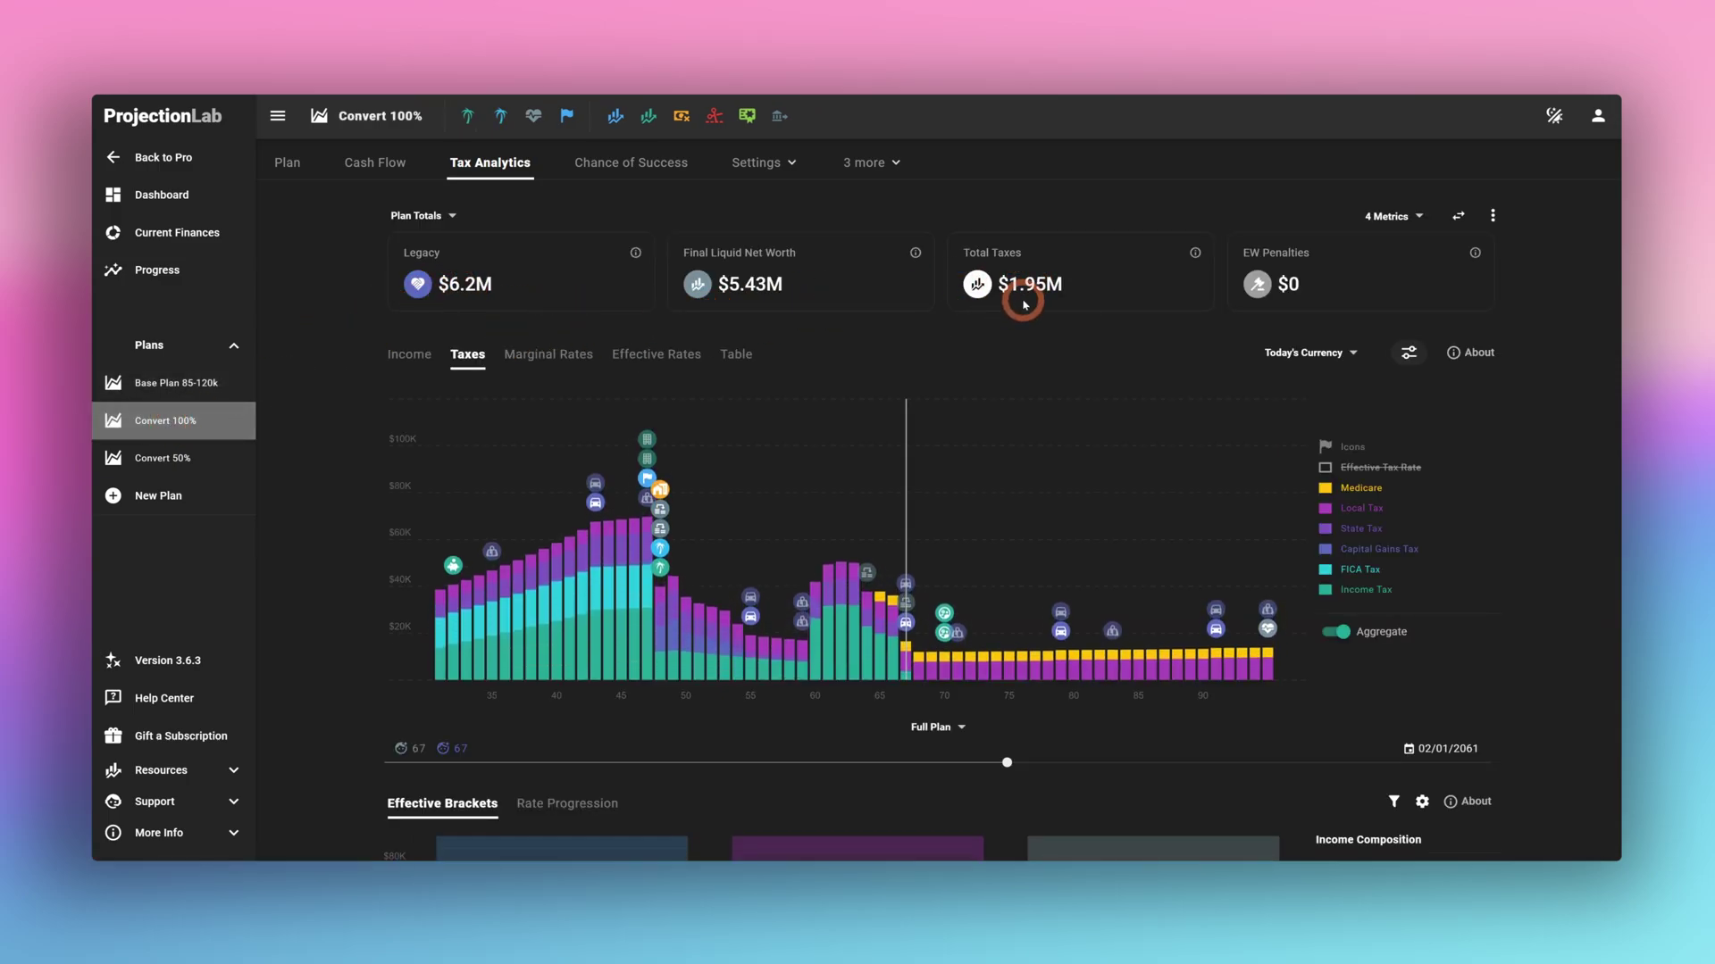
left_click_drag(1063, 301, 1018, 300)
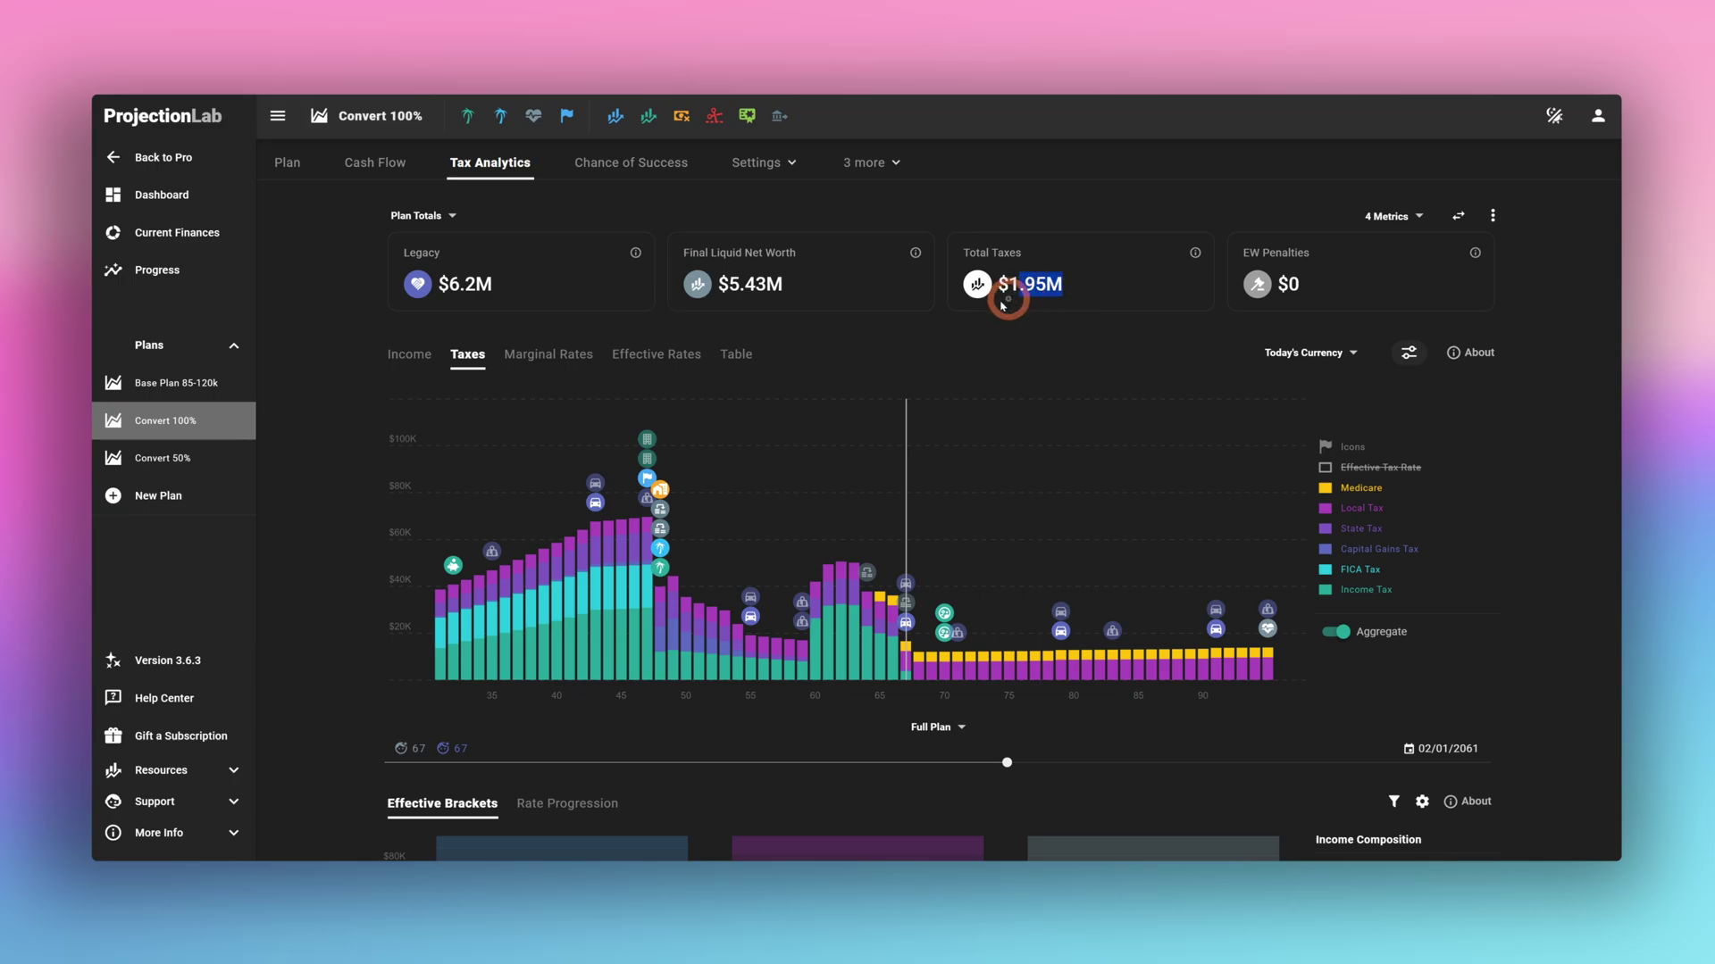
Recheck Base Plan's $2.69M taxes against Convert 100%'s $1.95M taxes and $0 penalties.
left_click(176, 391)
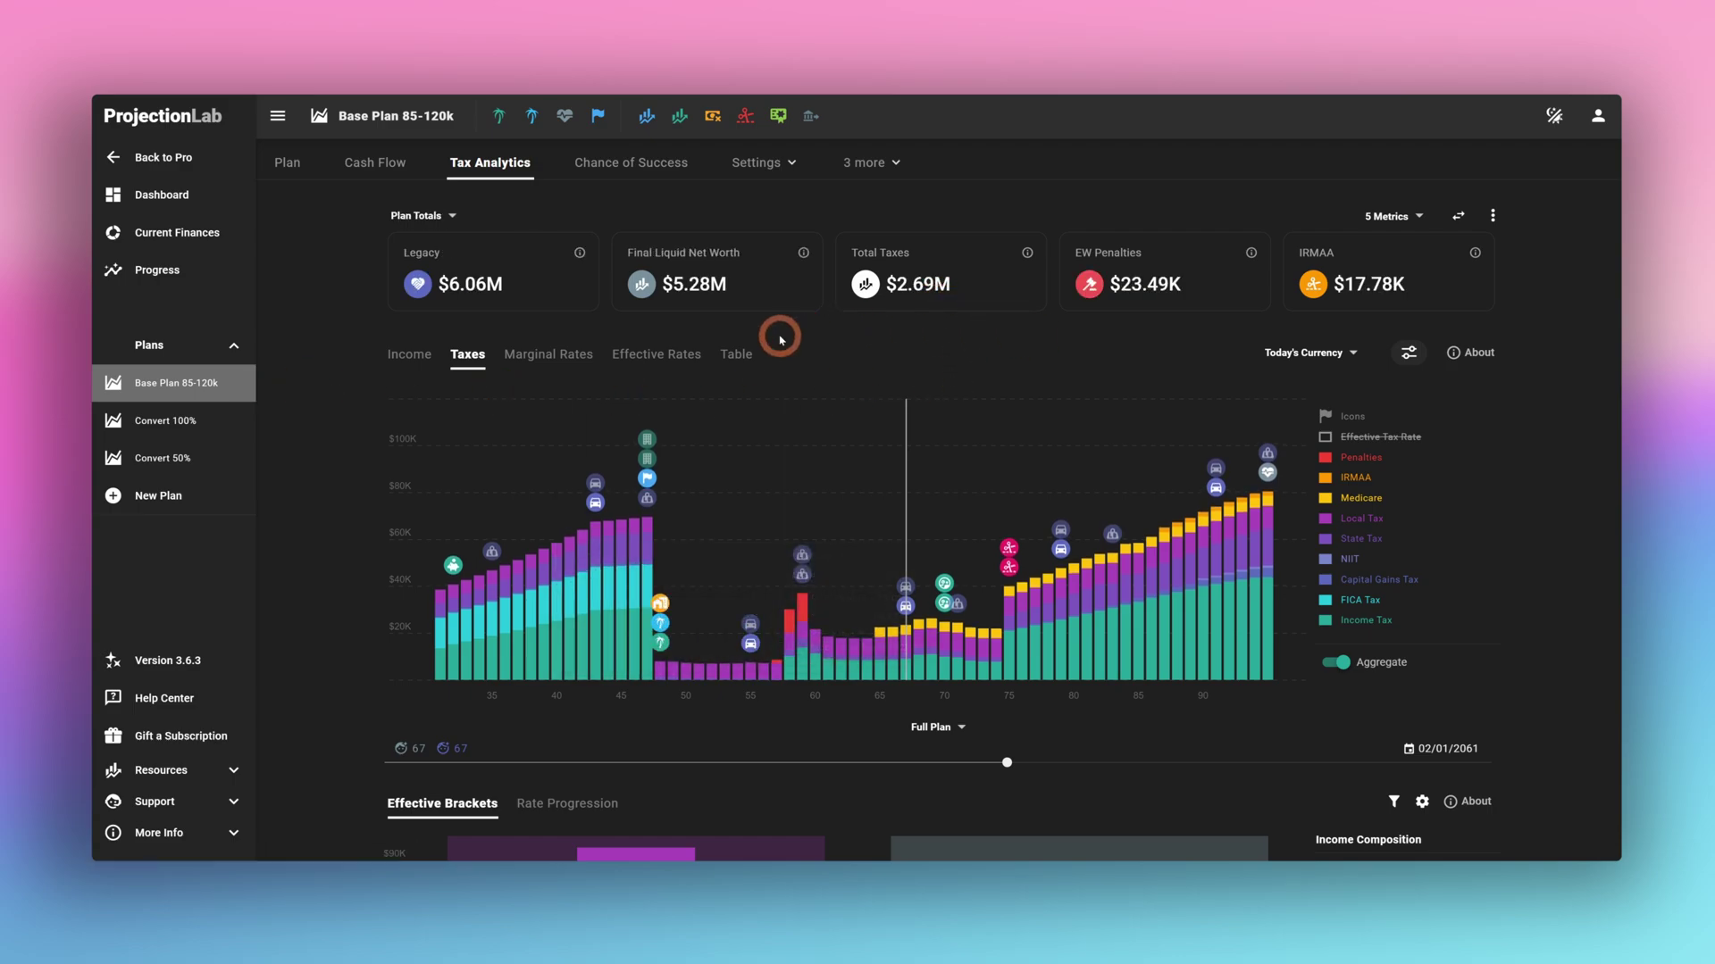
left_click(171, 427)
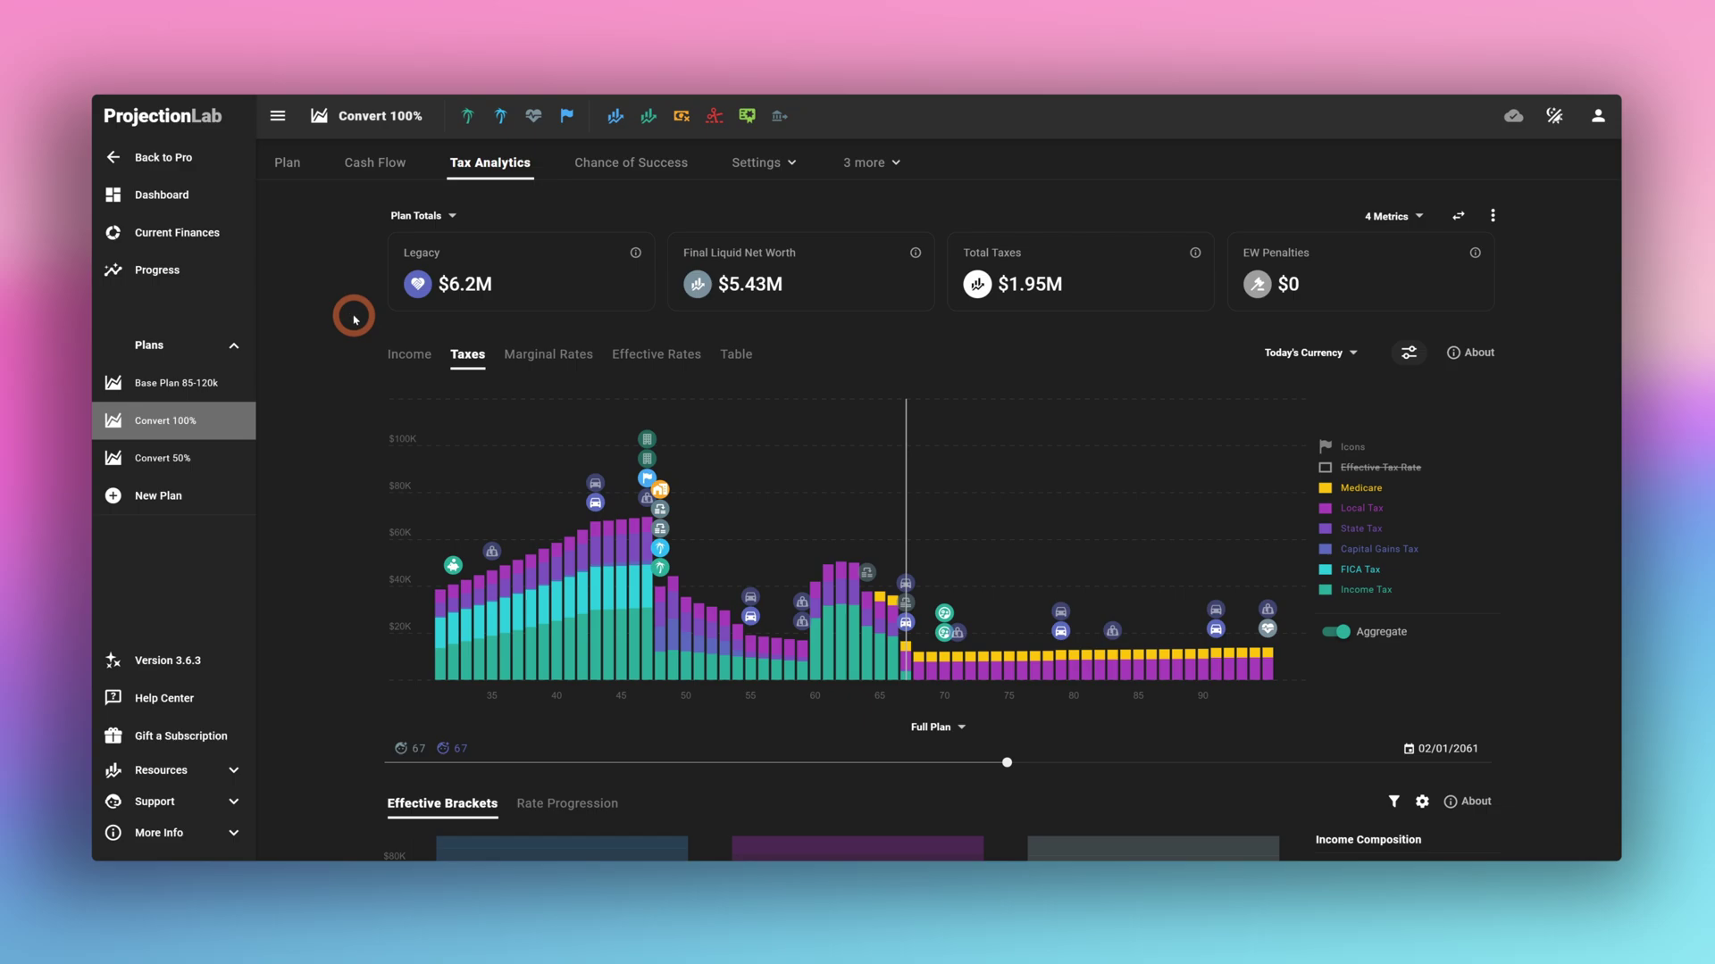
left_click_drag(796, 323, 731, 322)
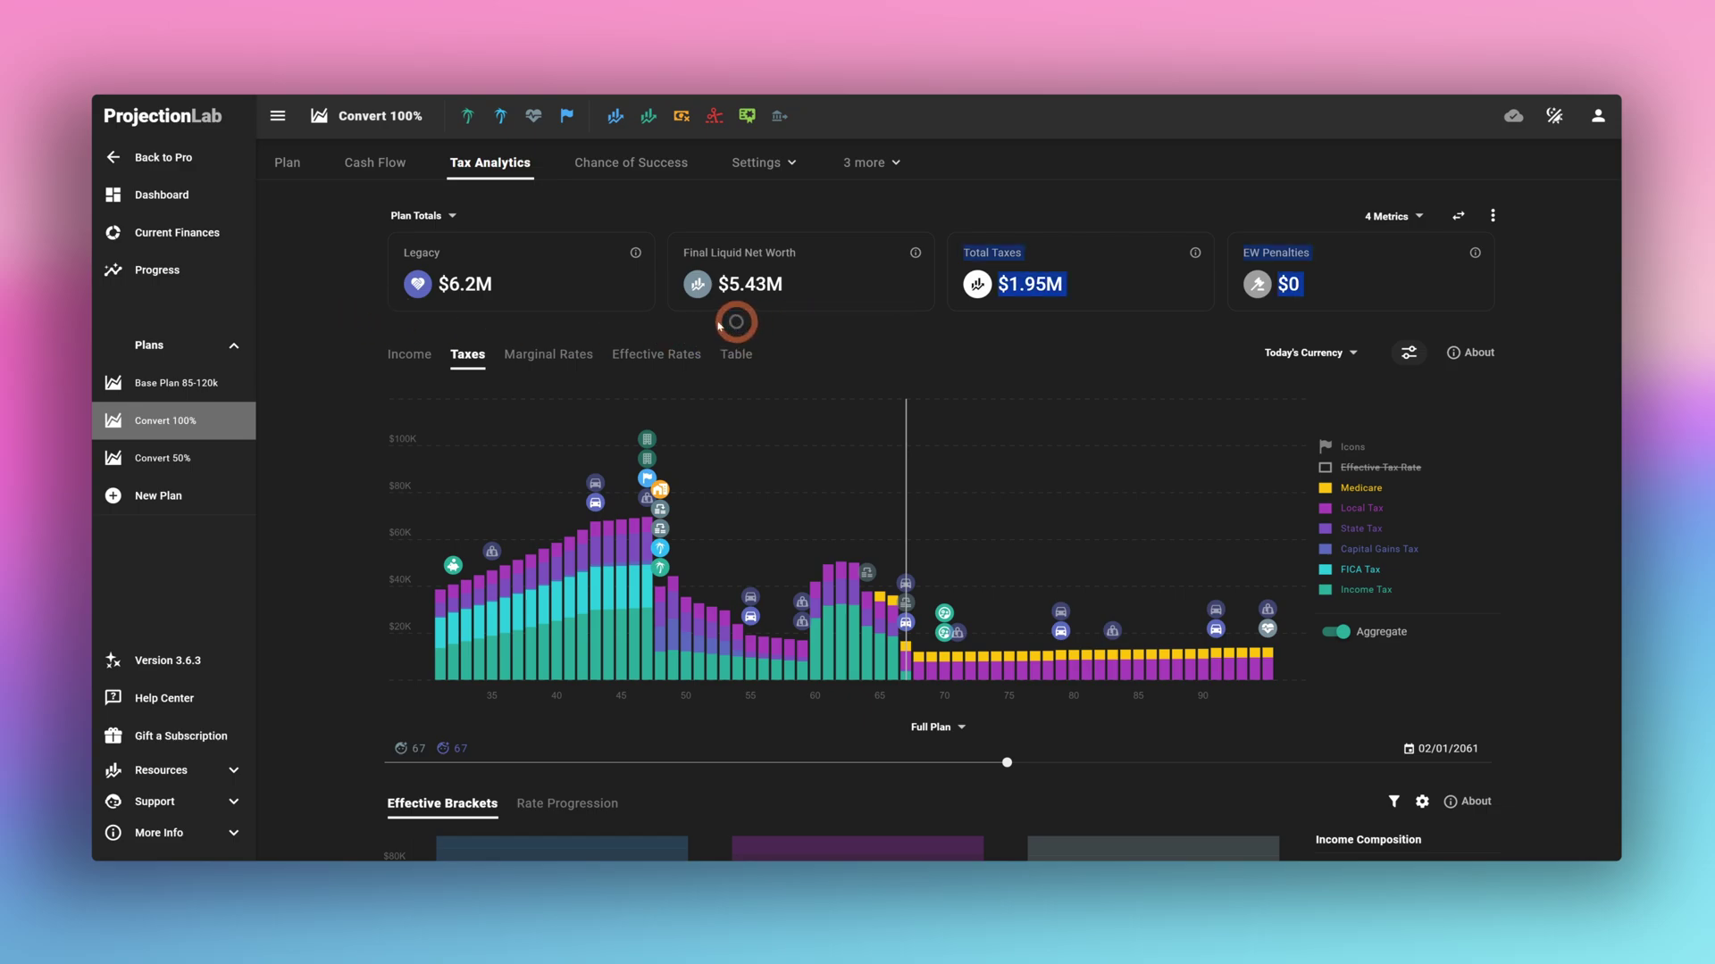
left_click(415, 326)
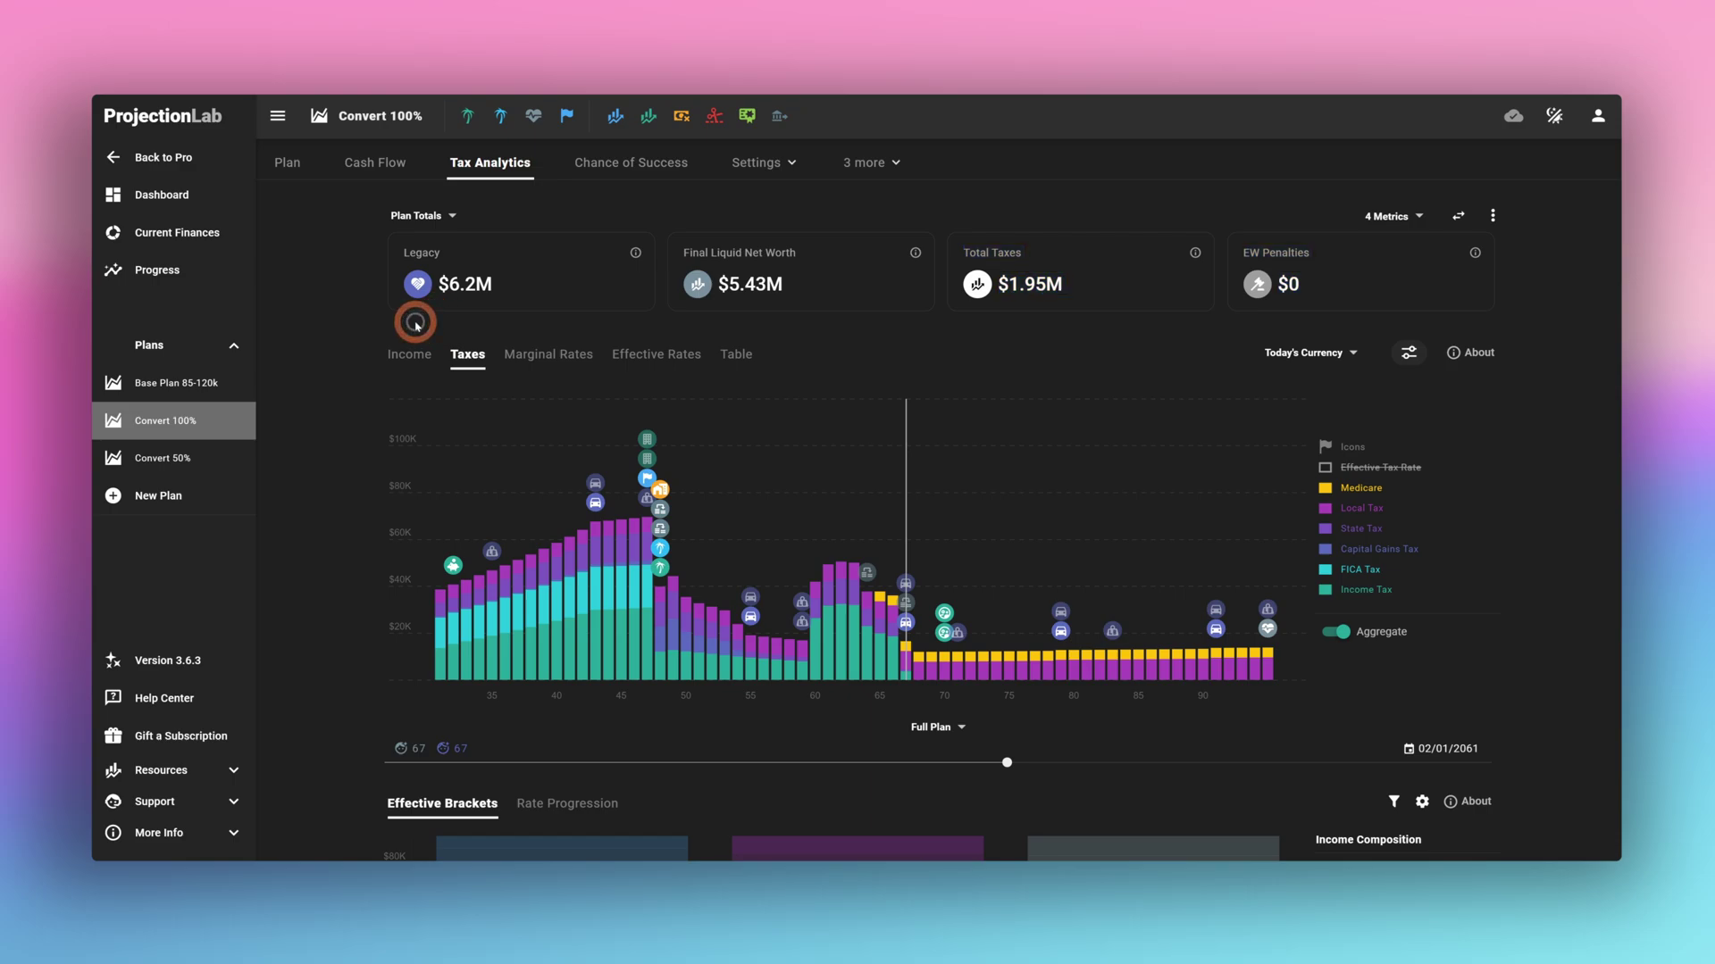
Open Convert 50%, review the second 401k's settings, and inspect its age 48–65 Roth conversion events.
left_click(148, 467)
scroll(703, 616, "down", 3)
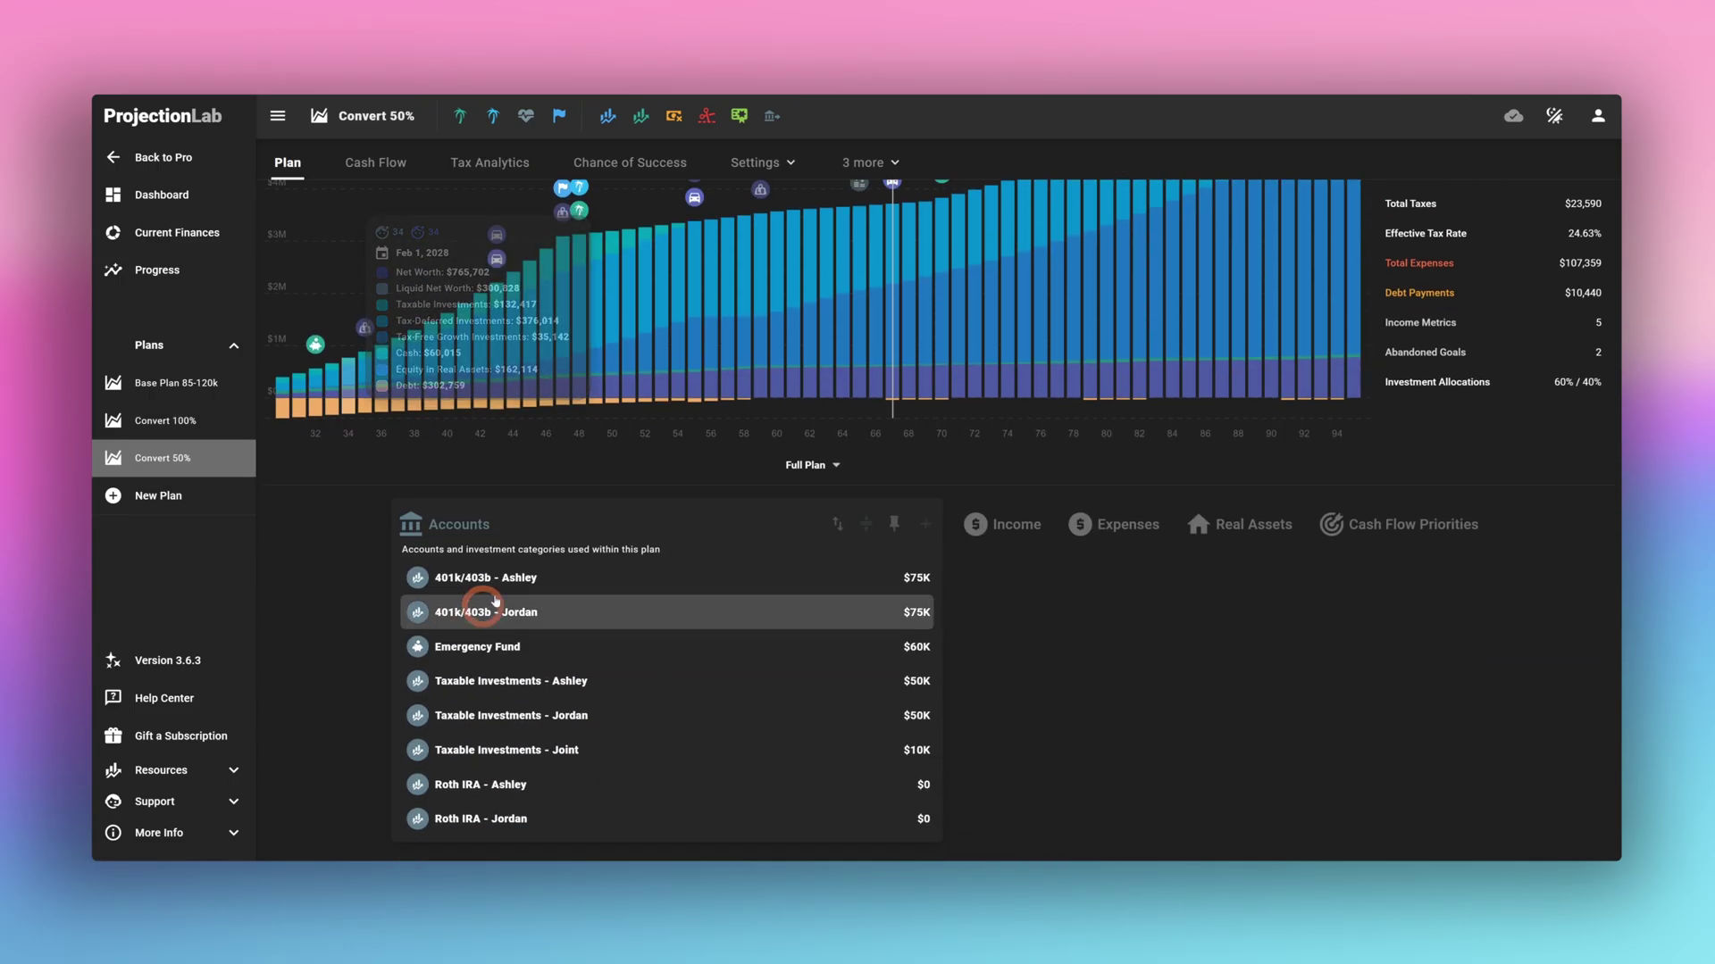
left_click(704, 616)
scroll(704, 616, "down", 5)
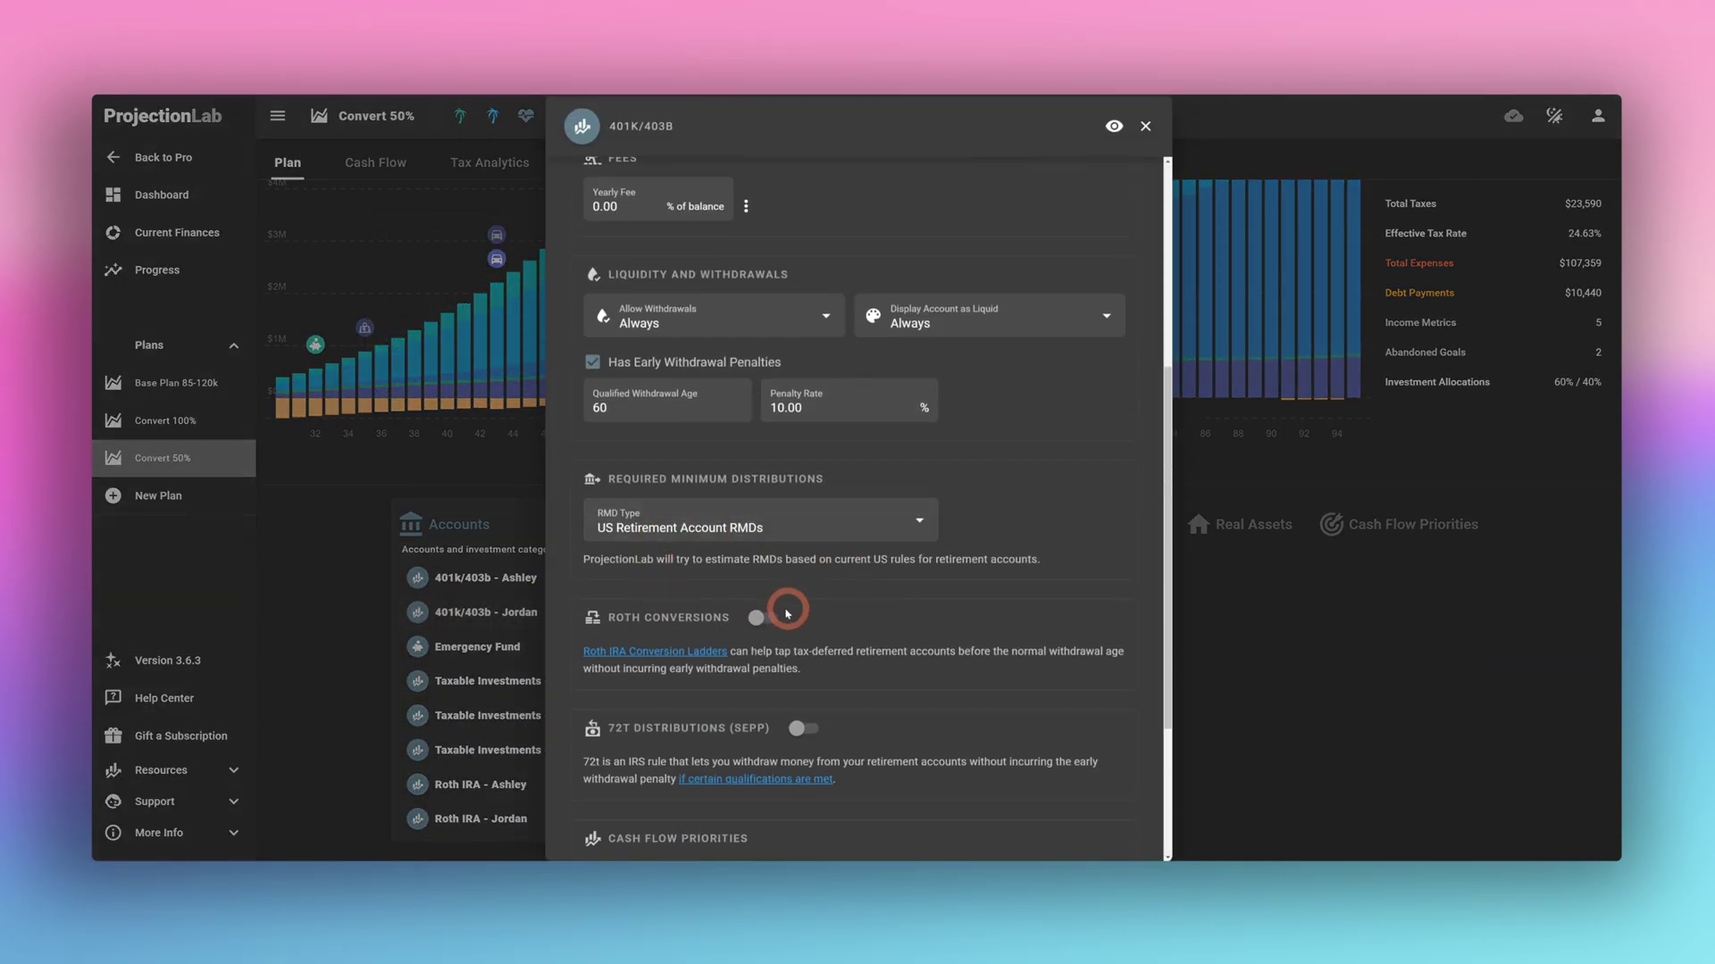
left_click(1146, 127)
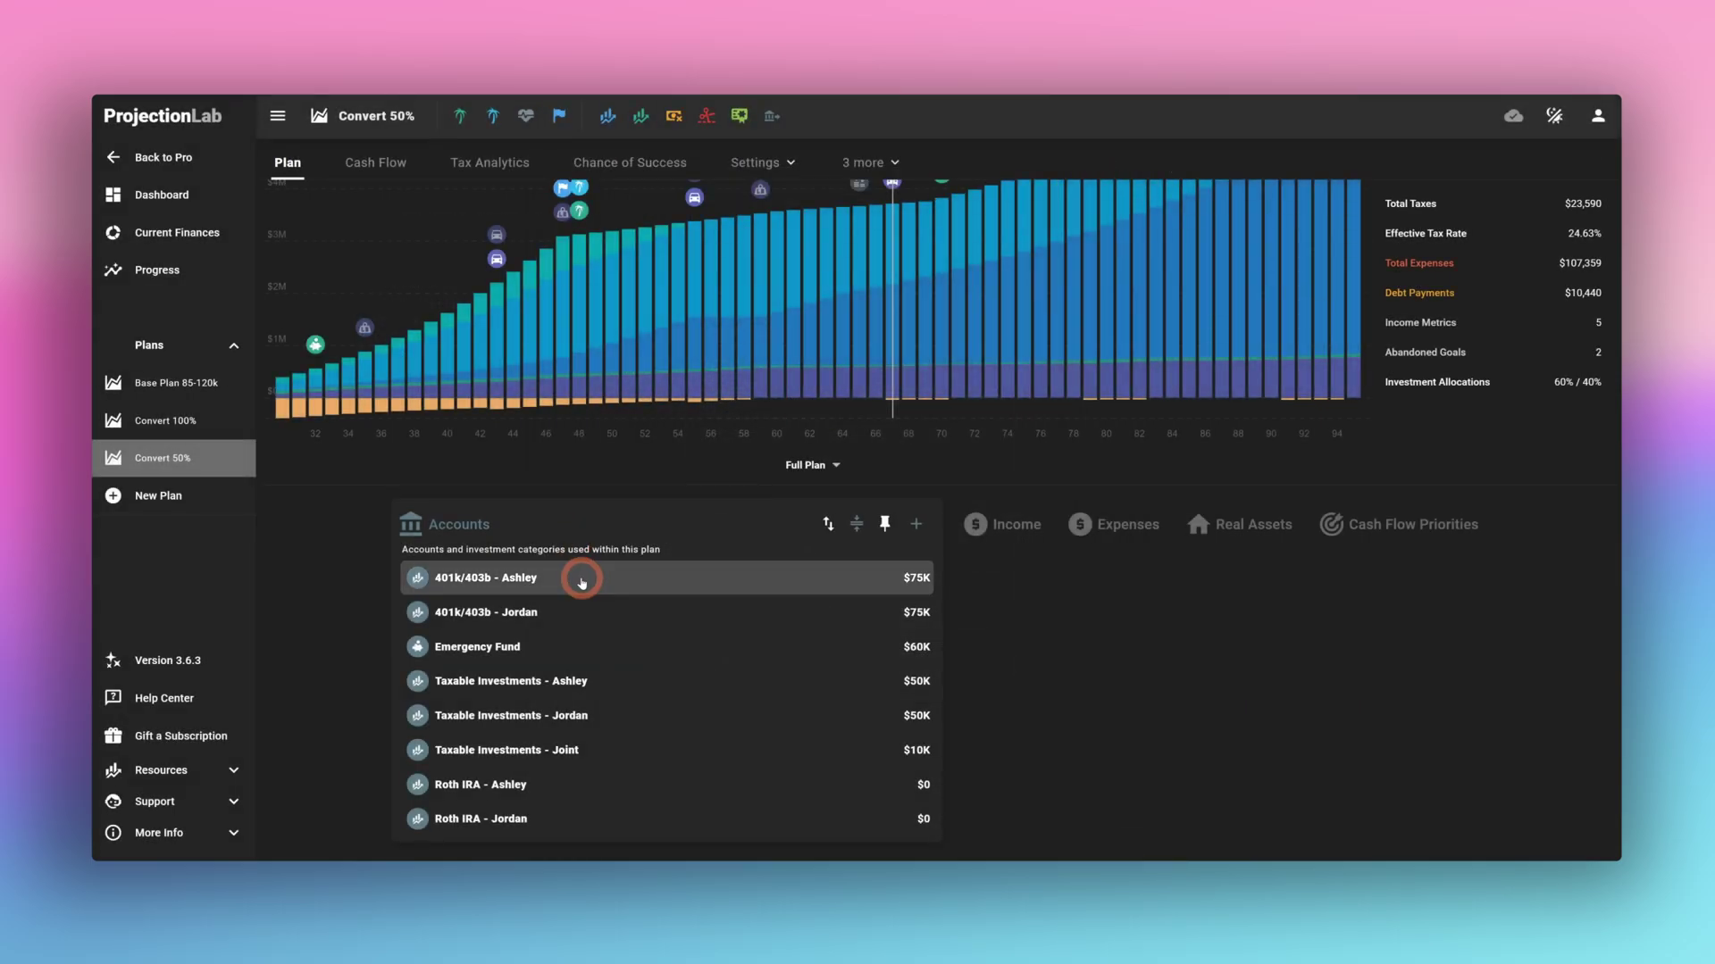
scroll(616, 590, "up", 3)
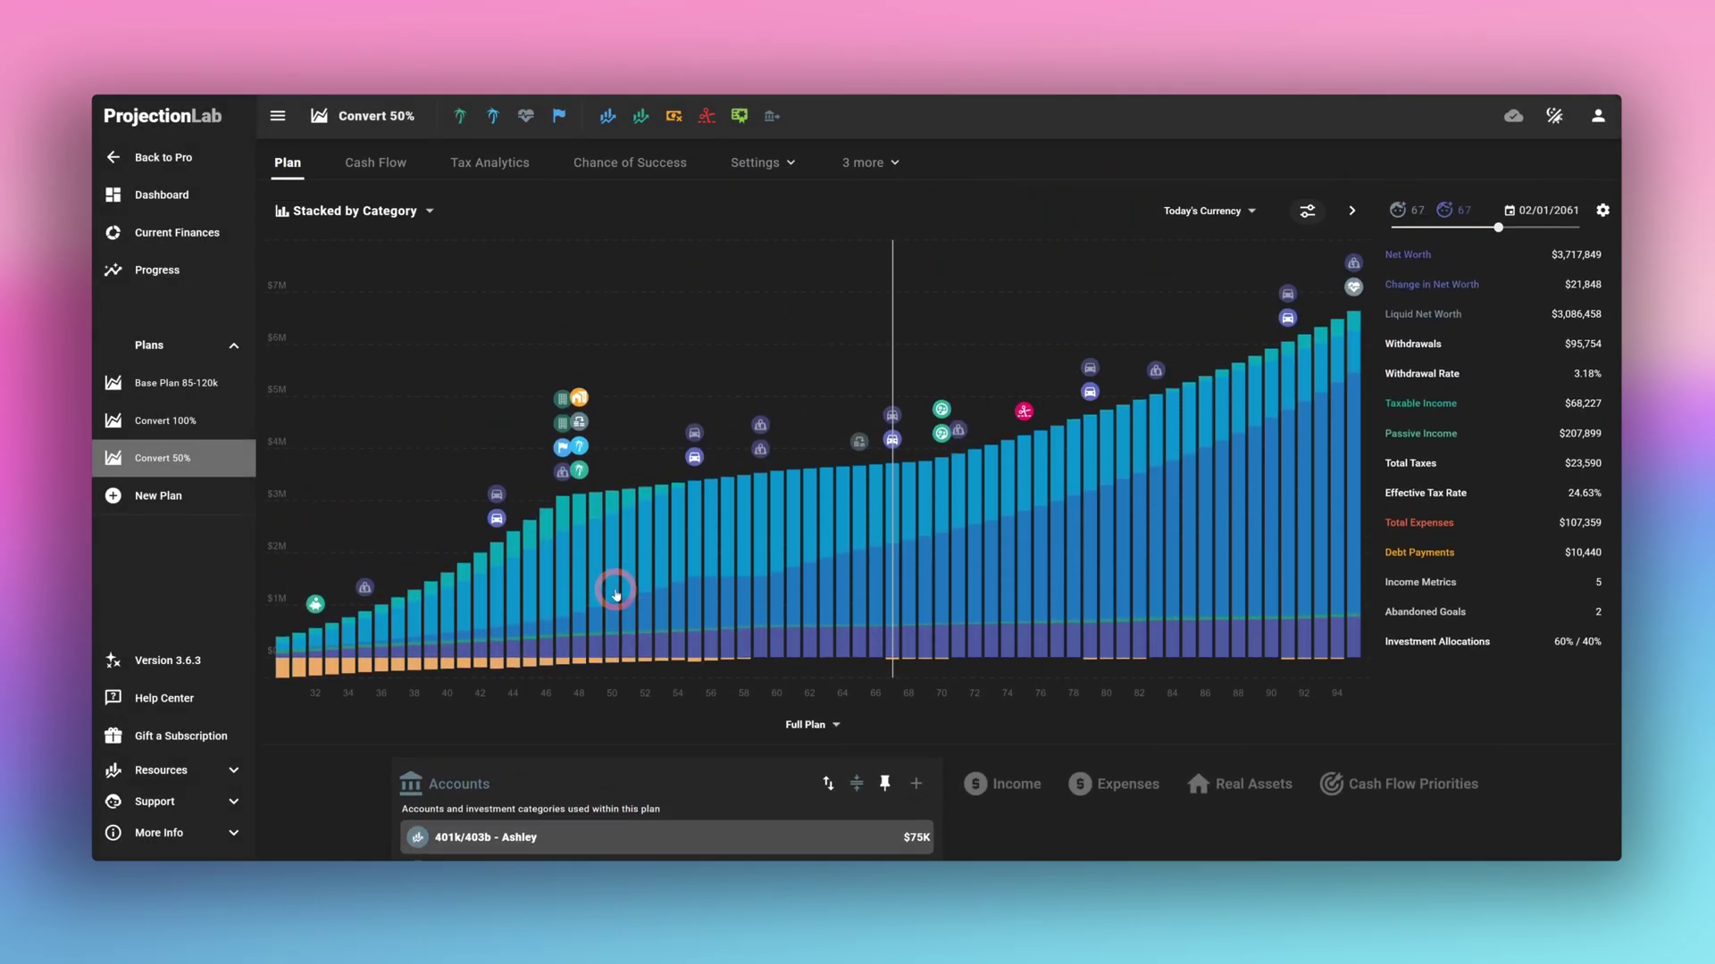
mouse_move(581, 444)
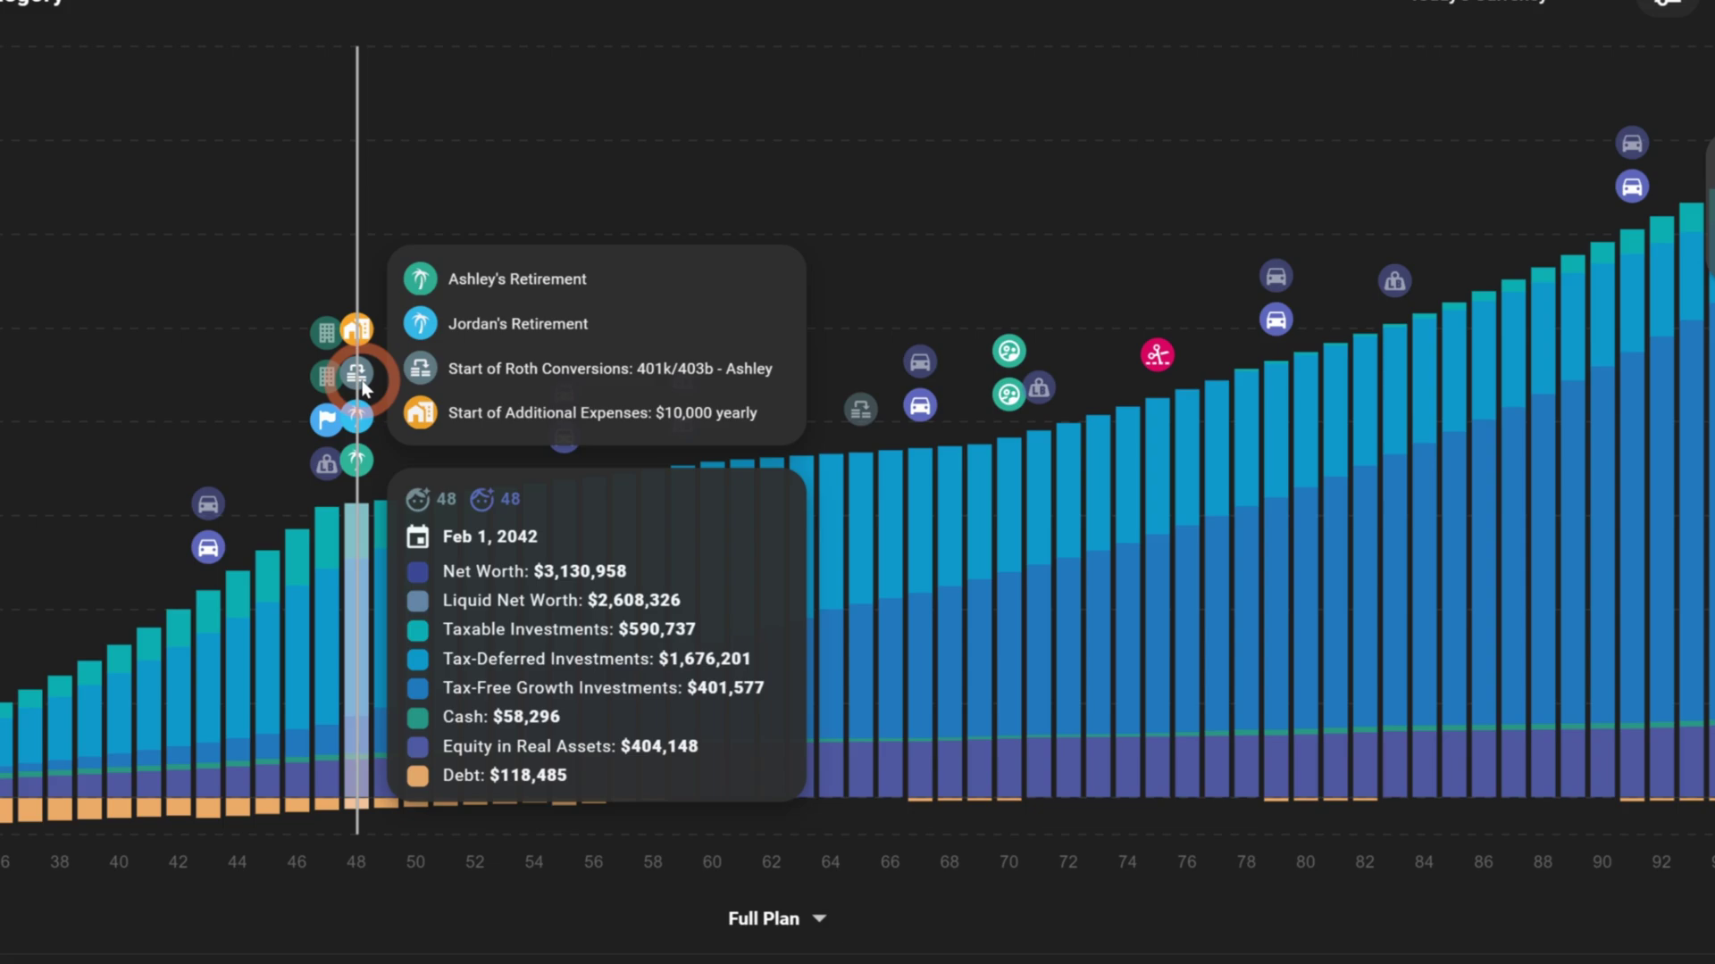
mouse_move(857, 410)
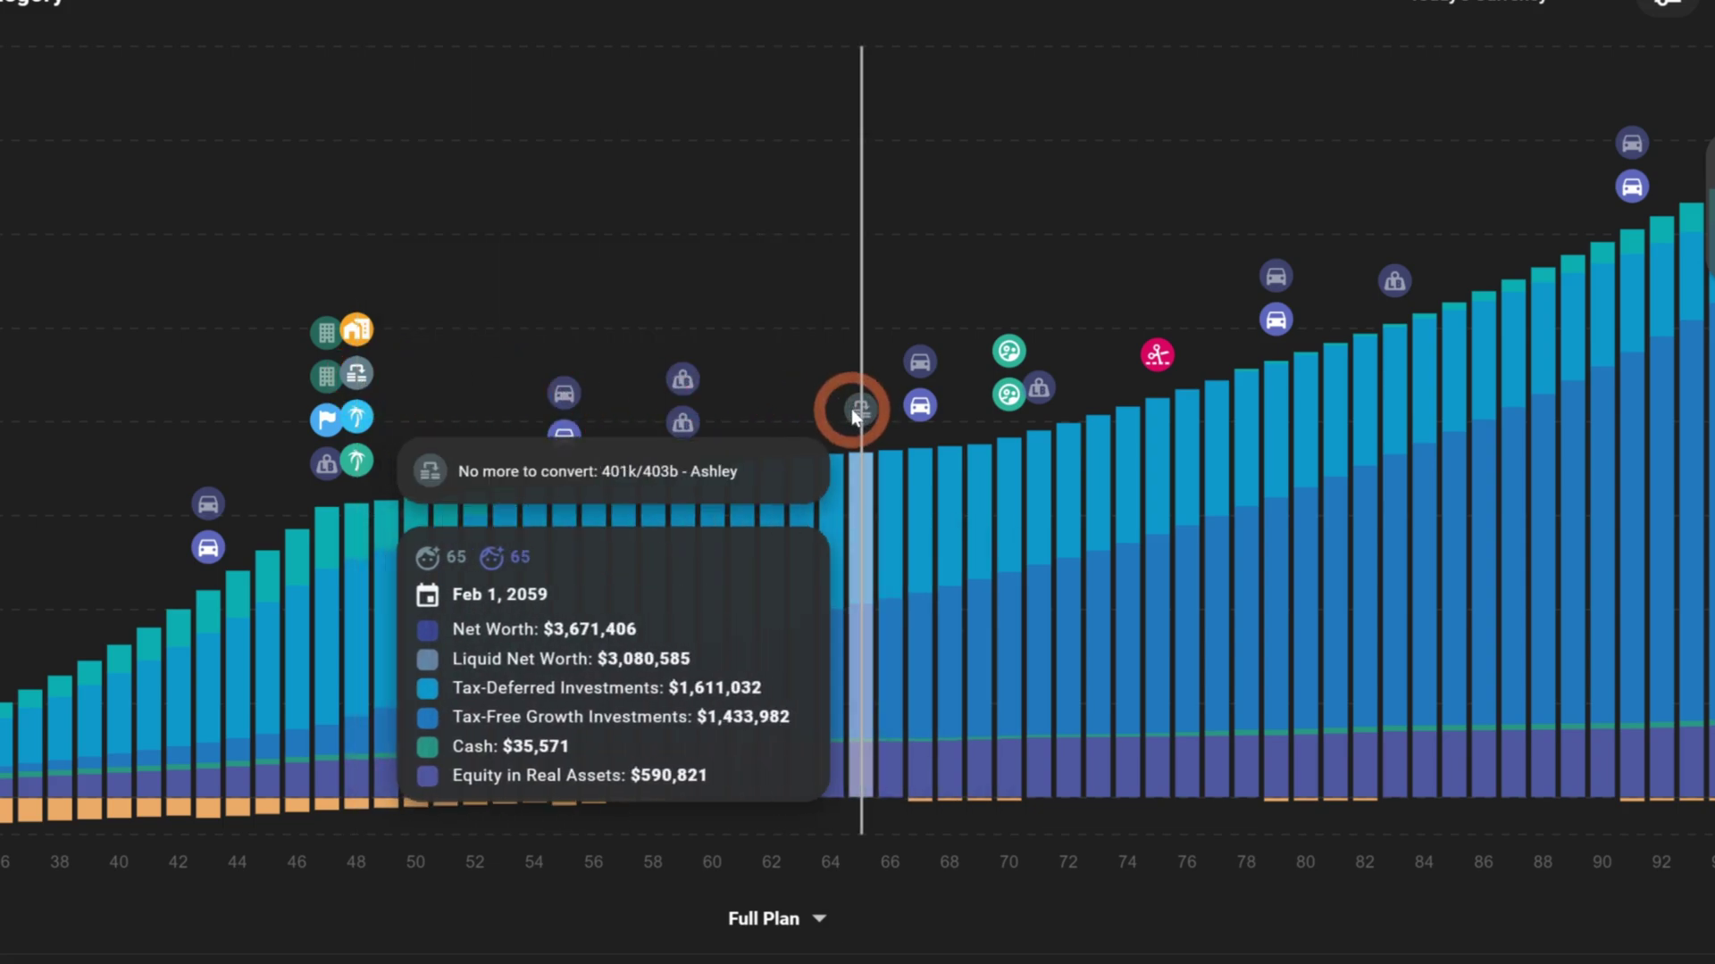
mouse_move(1154, 359)
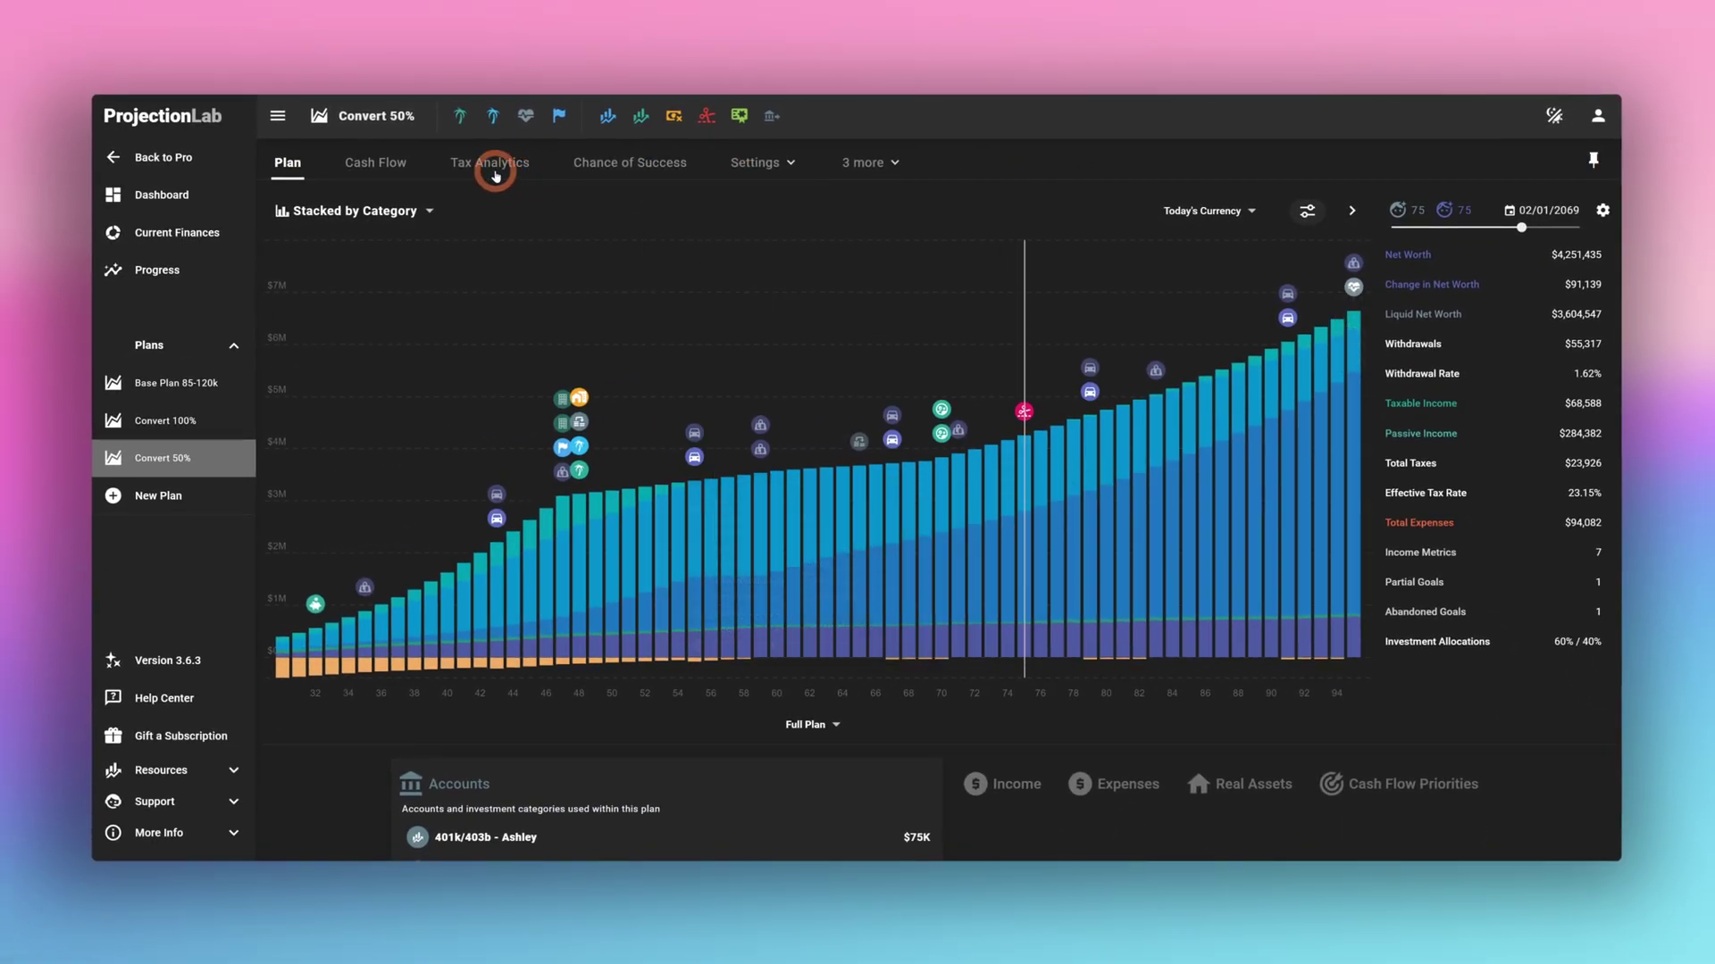
Compare Convert 50%'s $2.13M total taxes with Convert 100%'s $1.95M, then return to the chart.
left_click(496, 170)
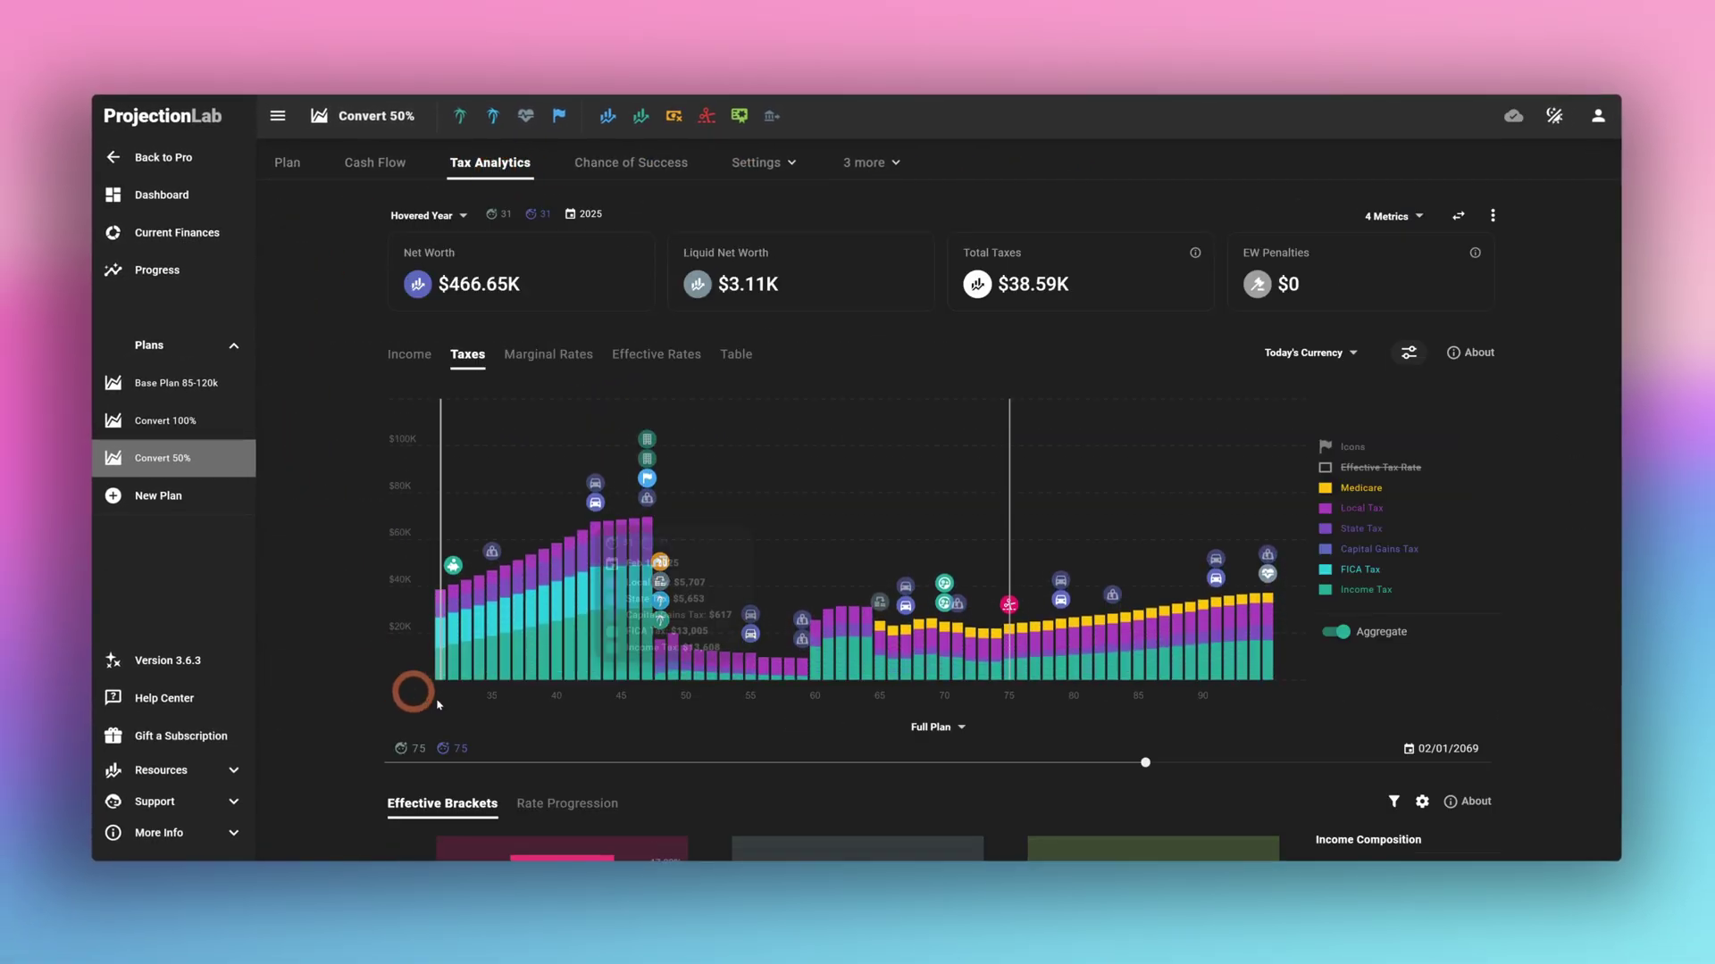
mouse_move(1010, 681)
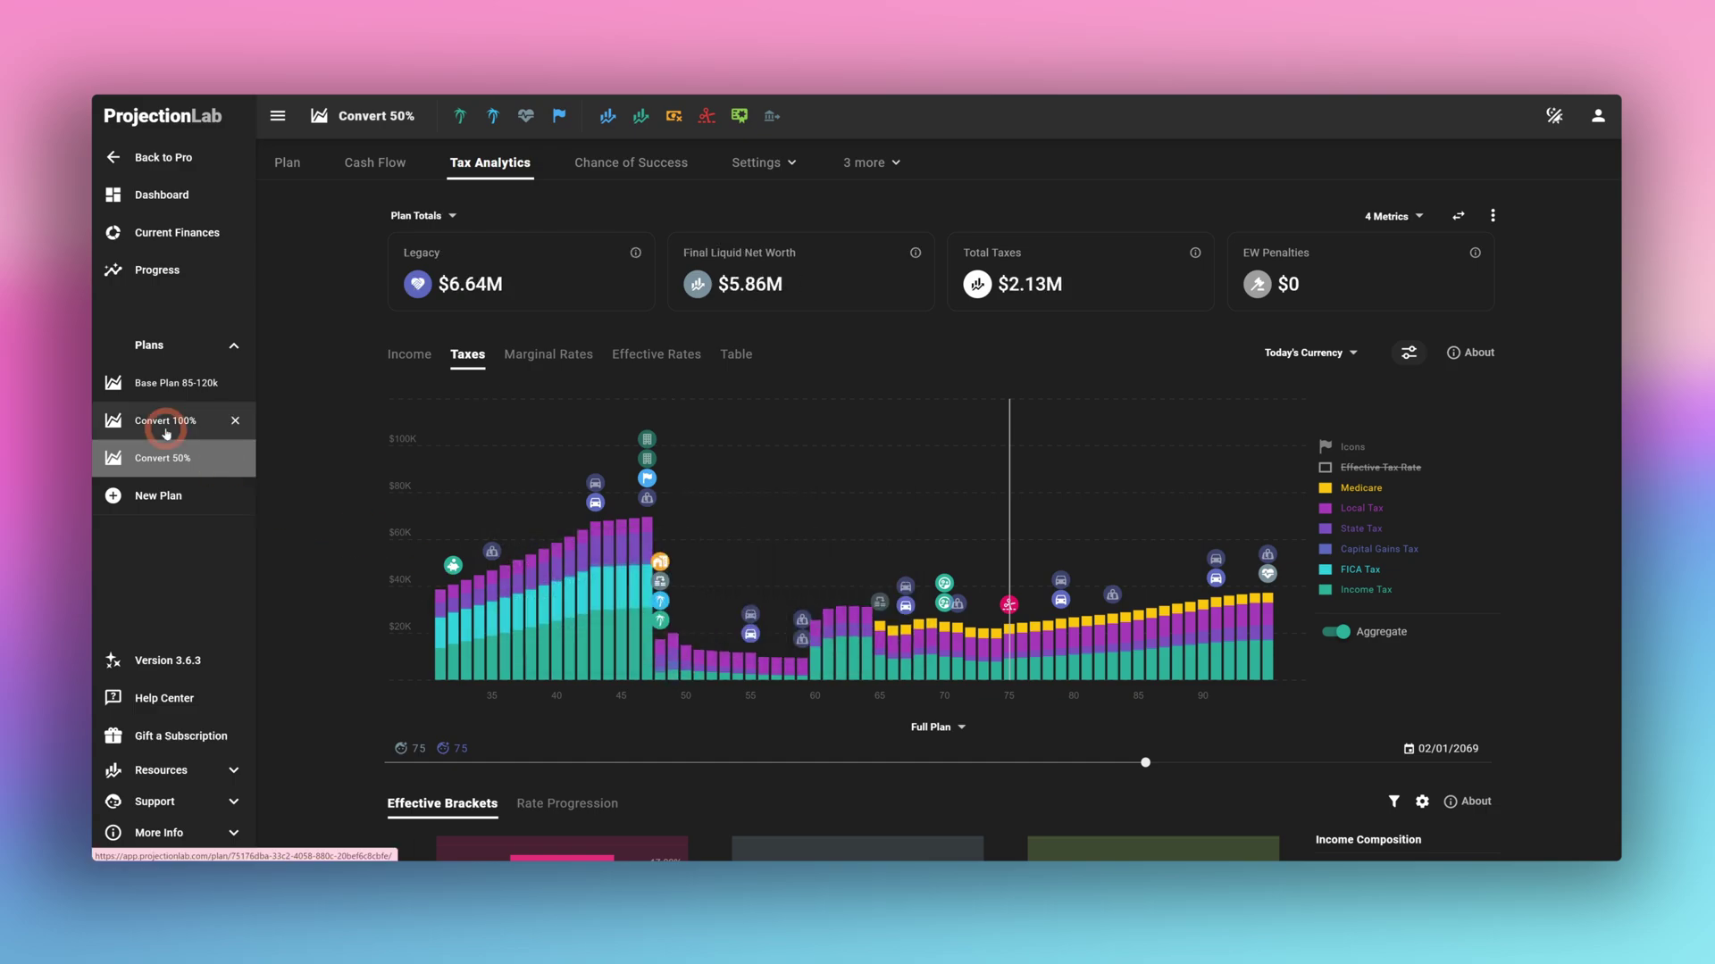
left_click(165, 433)
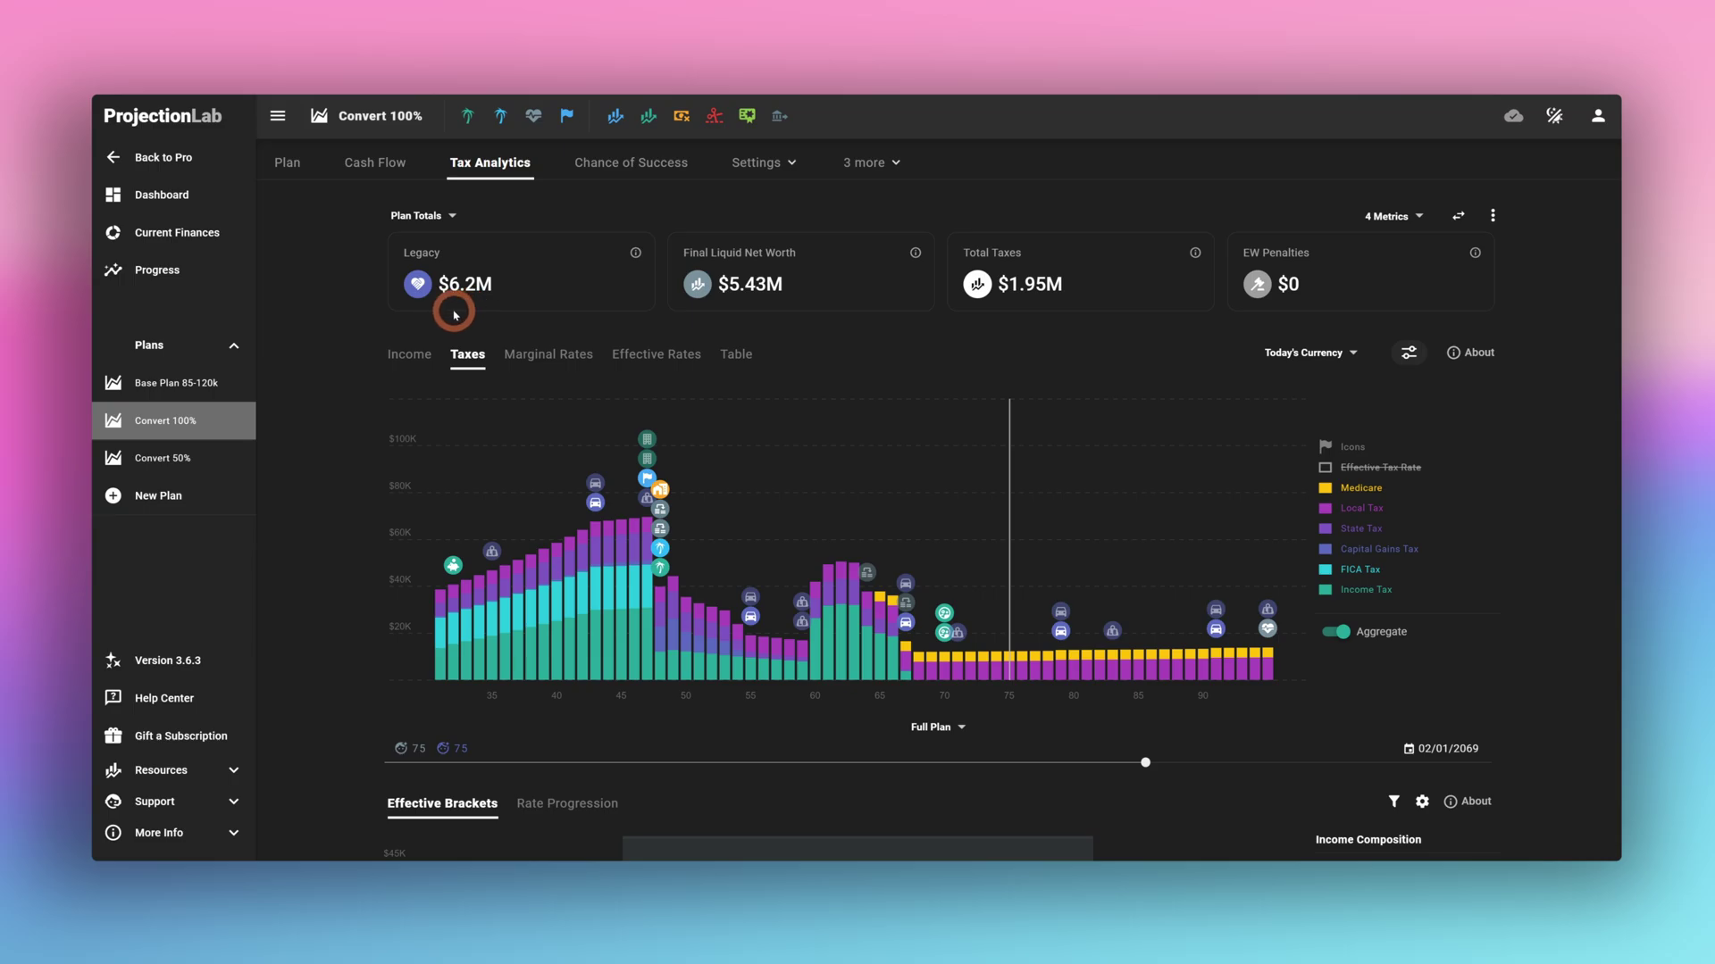
left_click(158, 460)
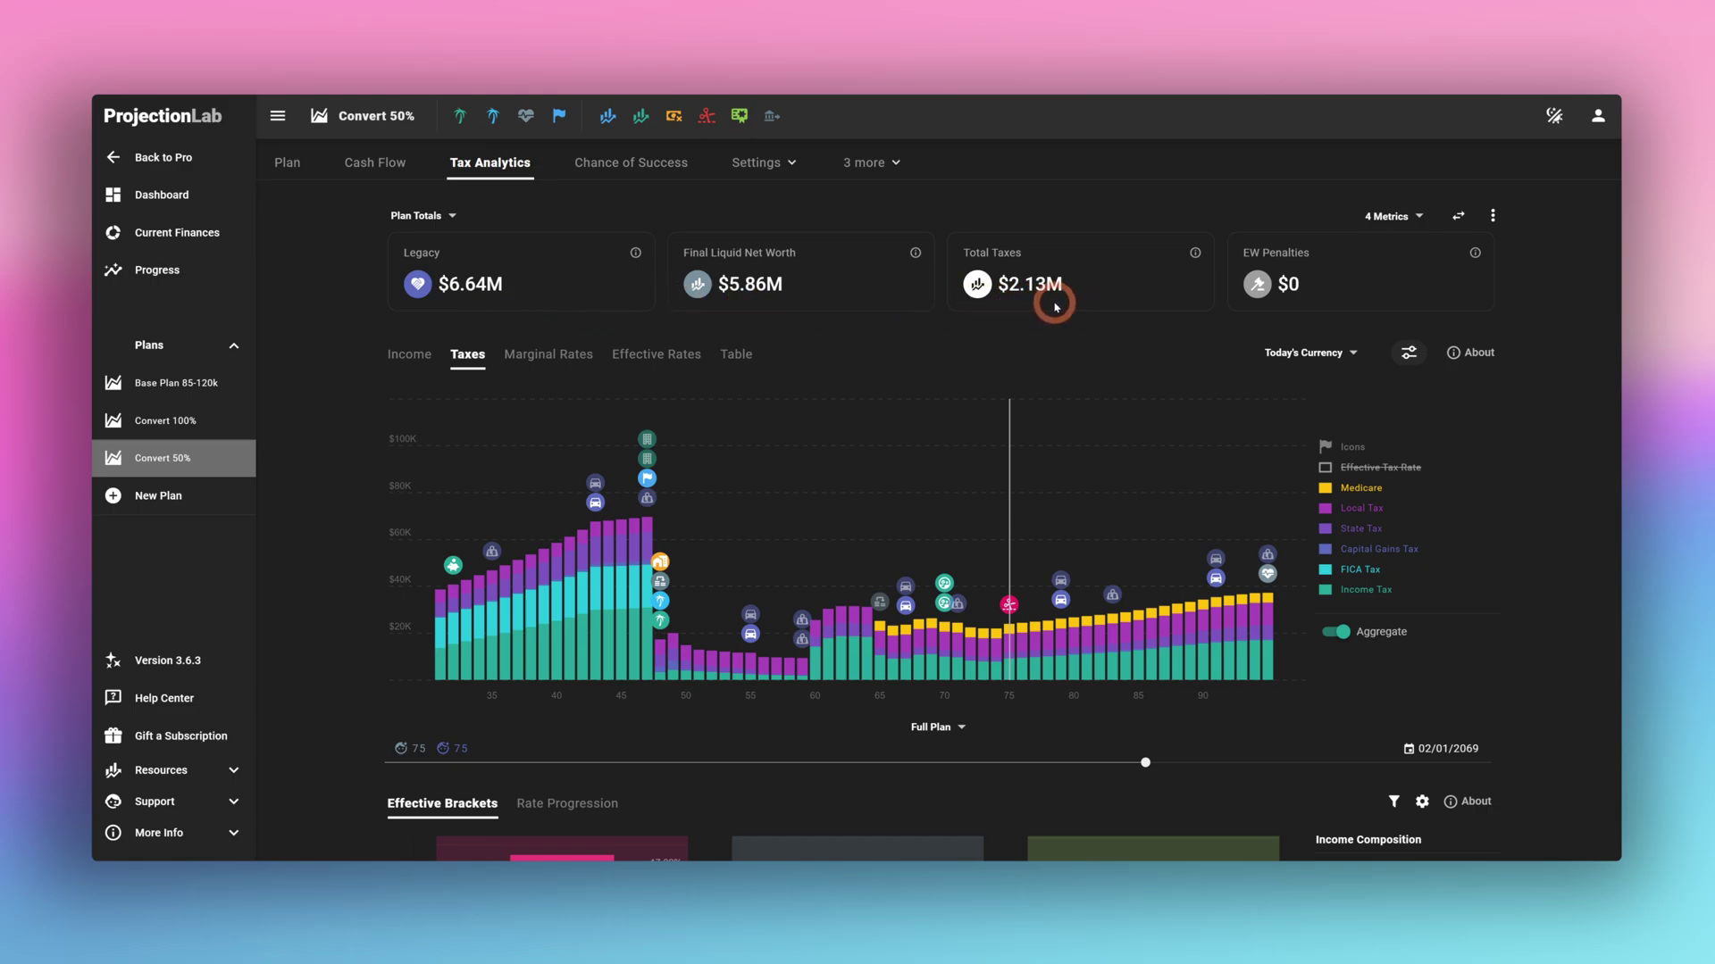
left_click(212, 421)
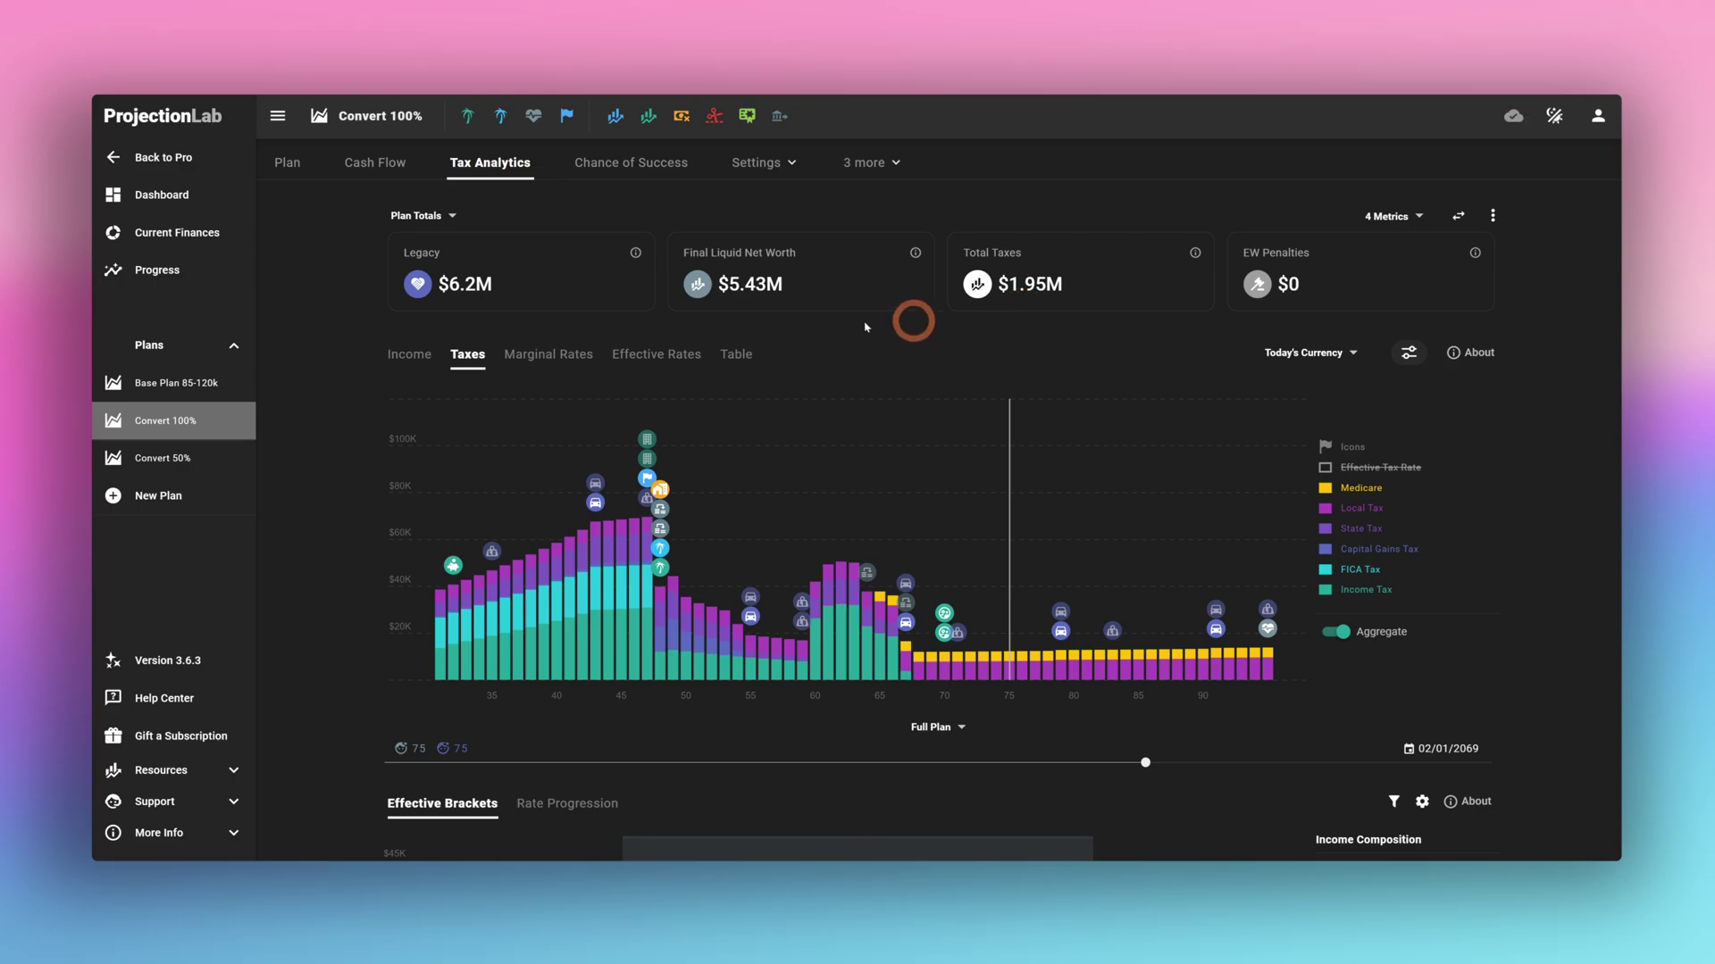
left_click(287, 163)
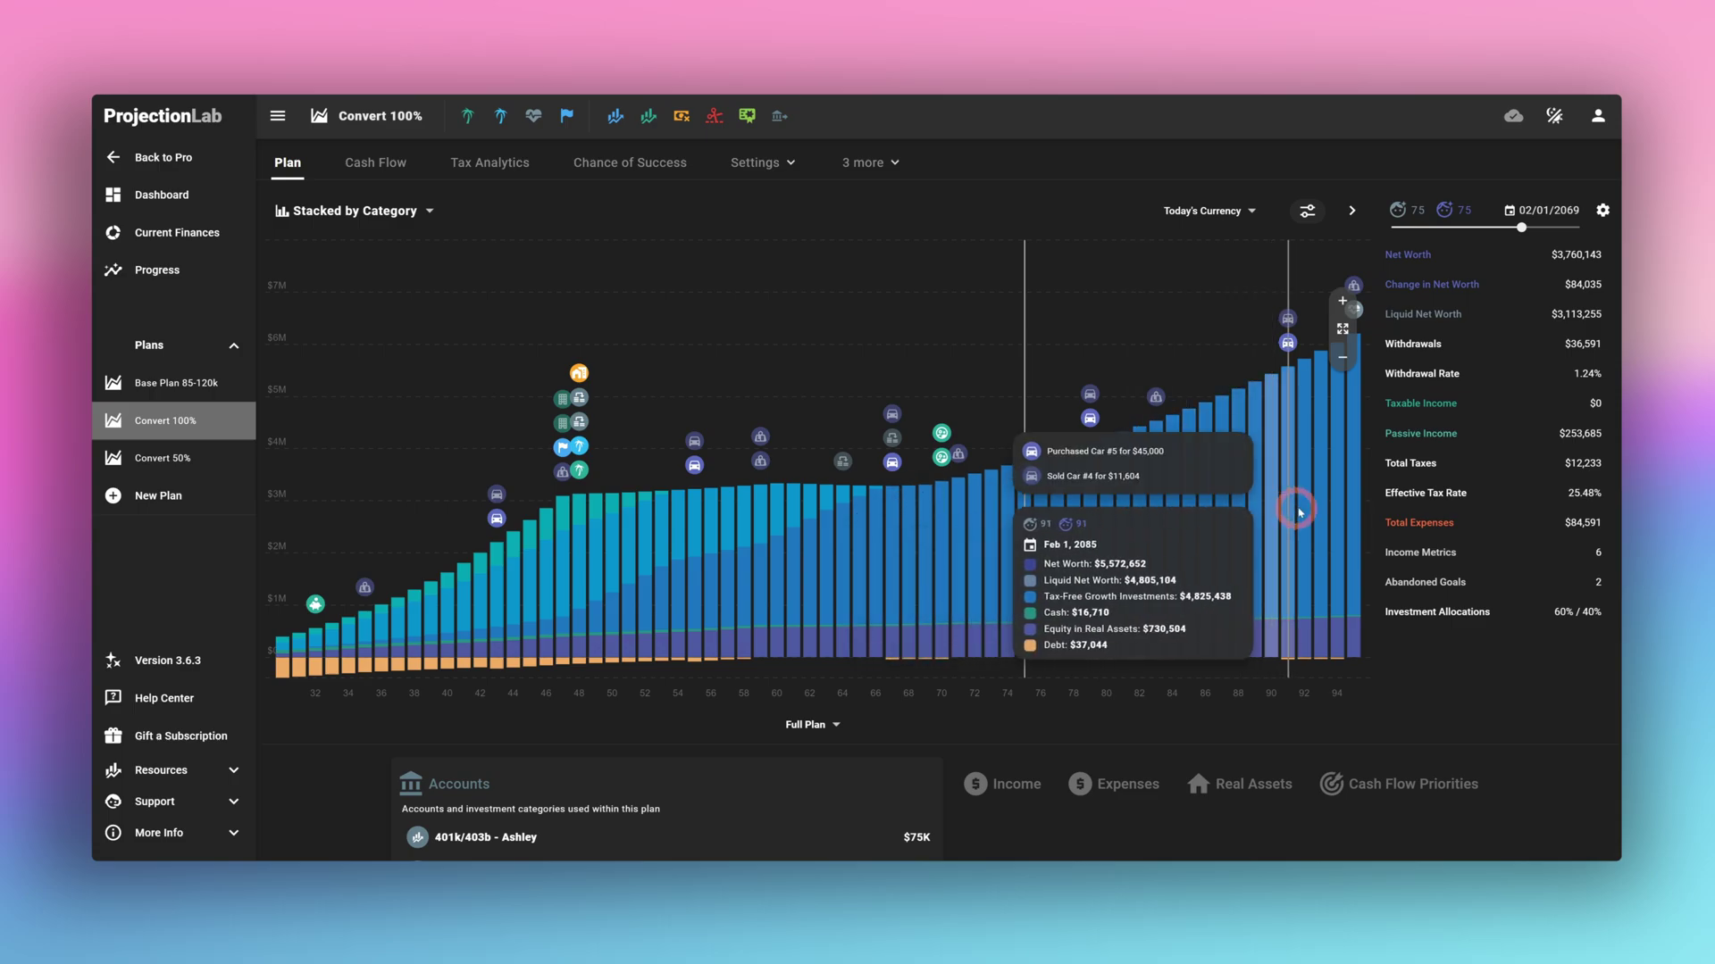
Set the readout to age 95 (02/01/2089): Convert 50% $6,635,425 vs Base Plan $6,057,233 net worth.
left_click(1356, 505)
left_click(175, 457)
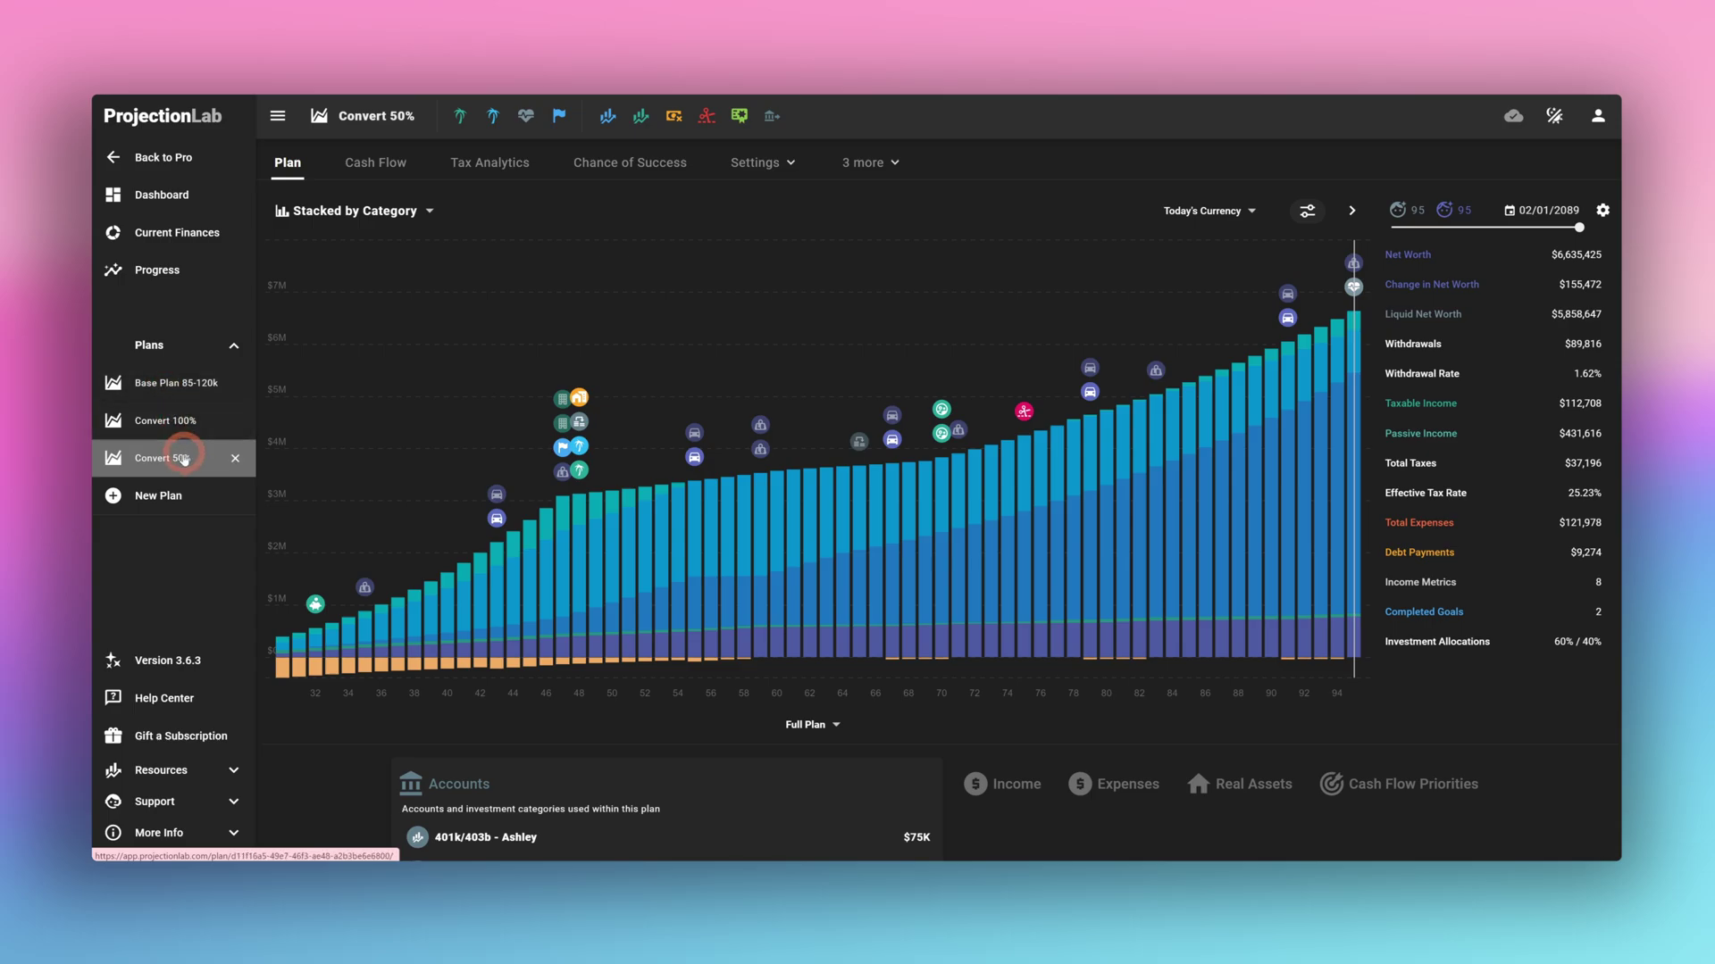
left_click(176, 385)
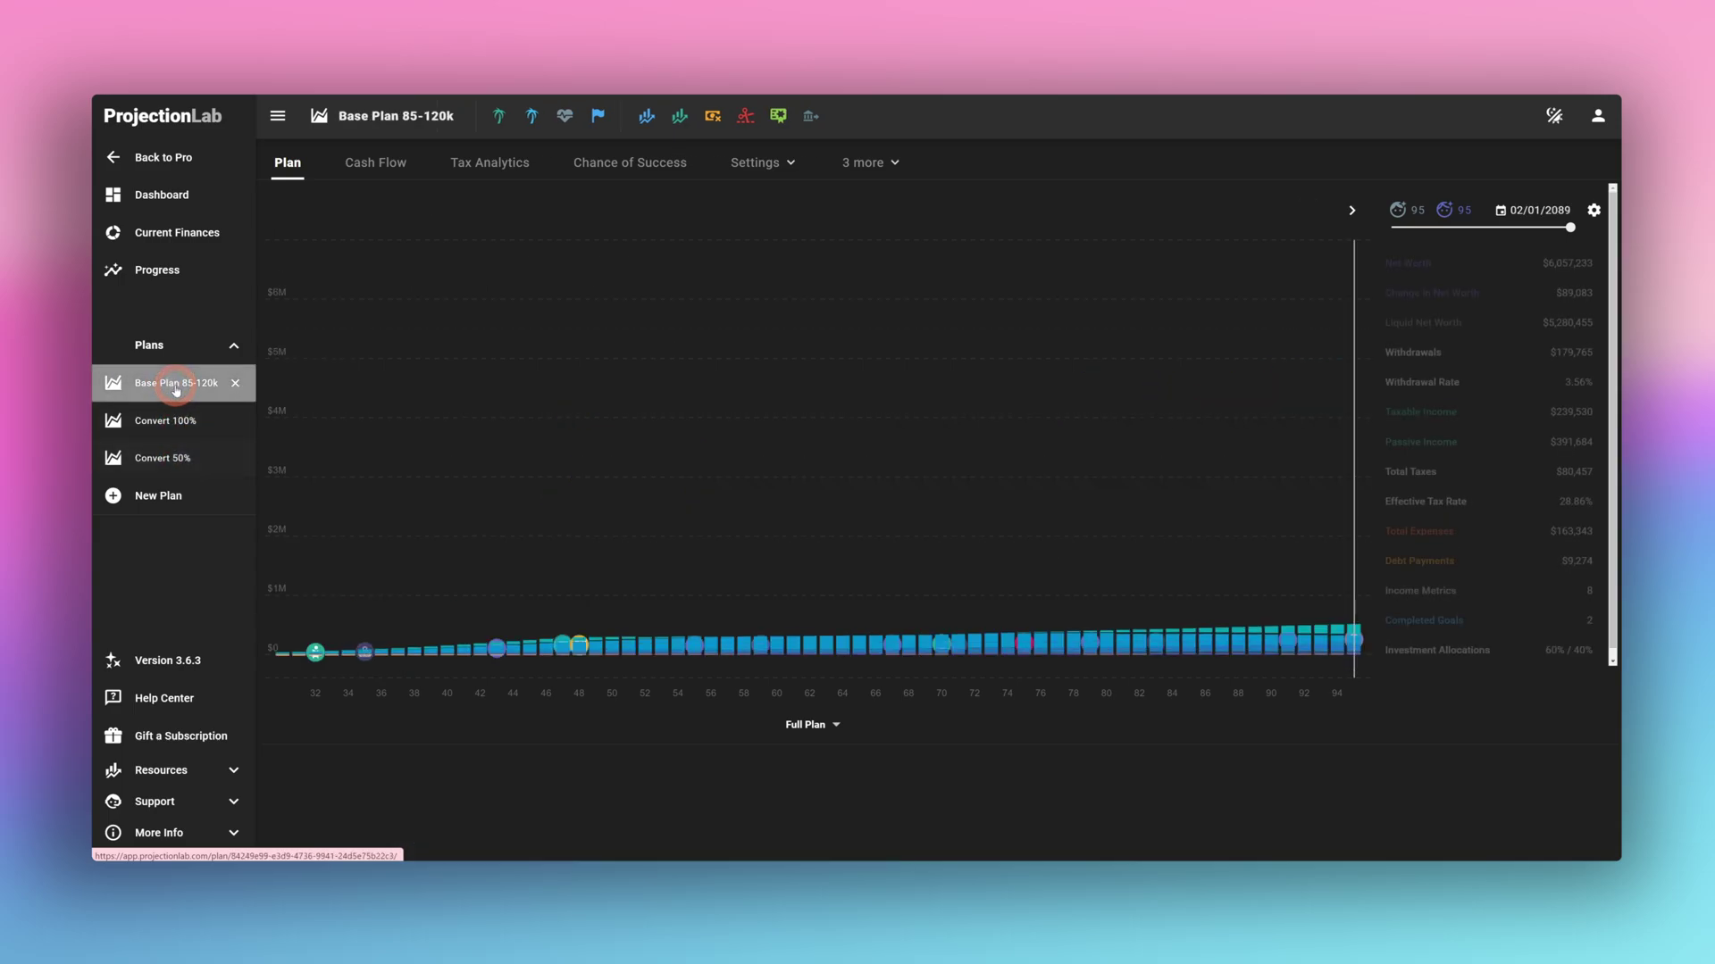
left_click(1356, 439)
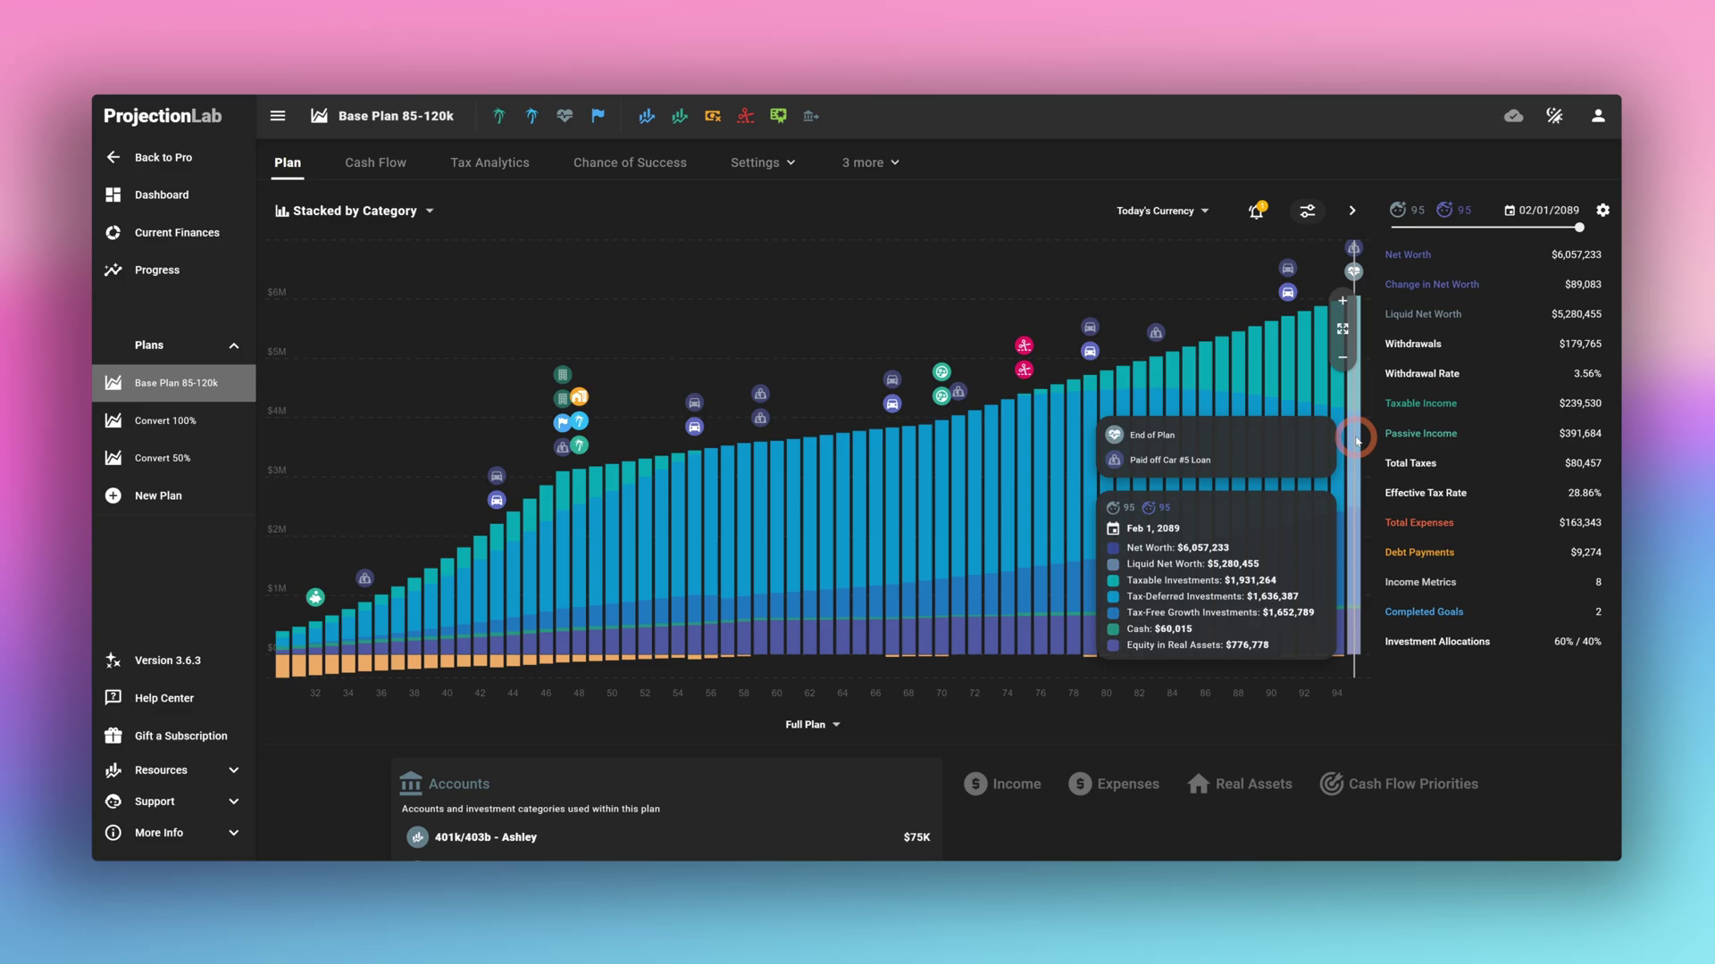
left_click(170, 457)
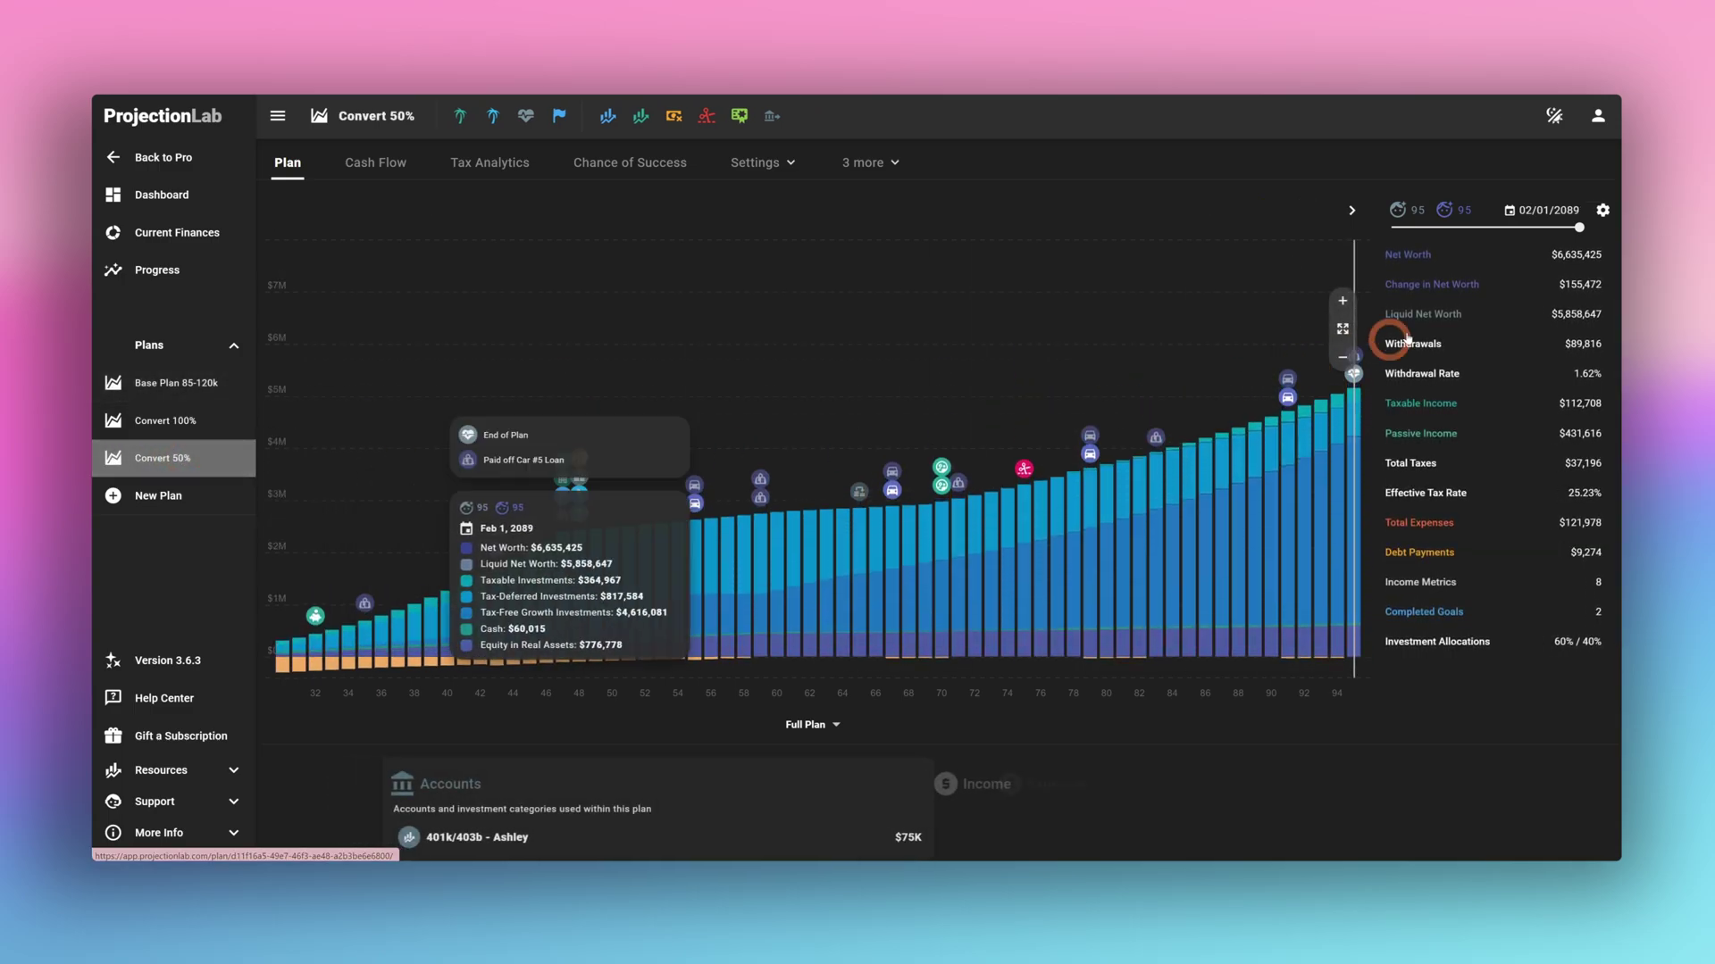